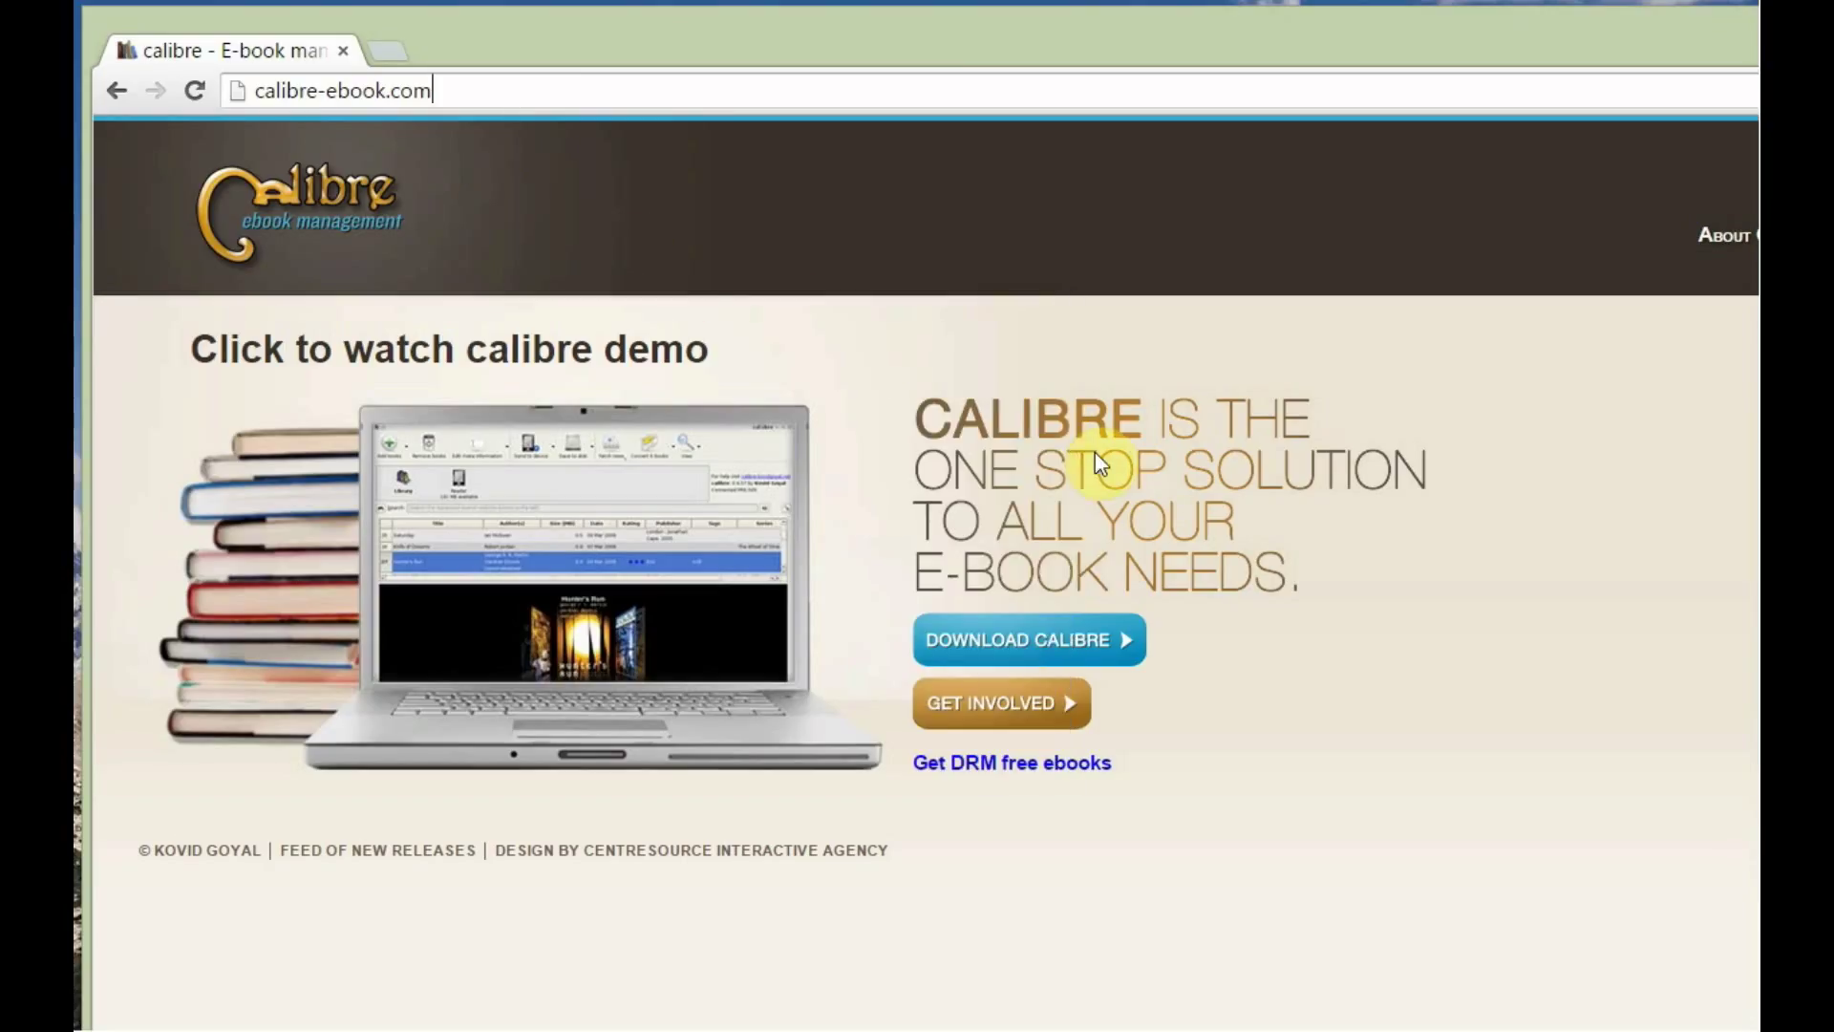
- Open calibre's 'Get calibre' download page from the calibre website
left_click(1066, 631)
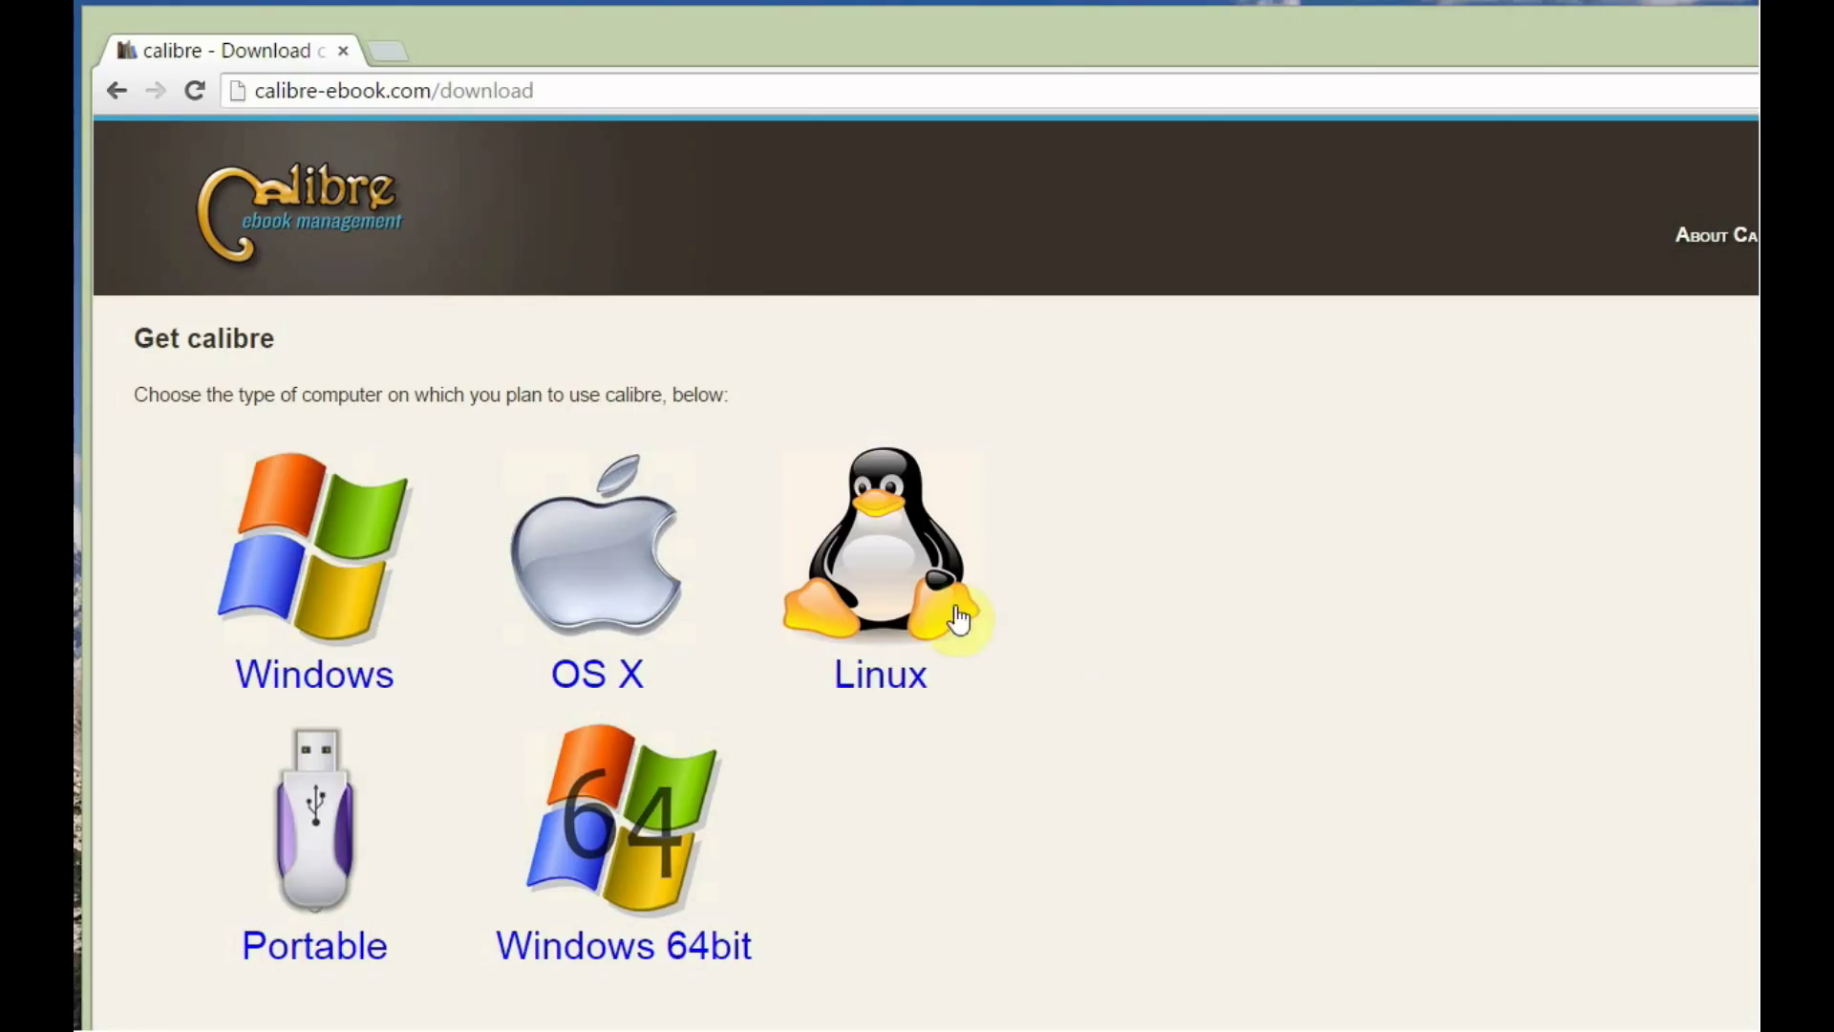
- Choose the Windows version and download the calibre-2.32.1.msi installer
left_click(360, 541)
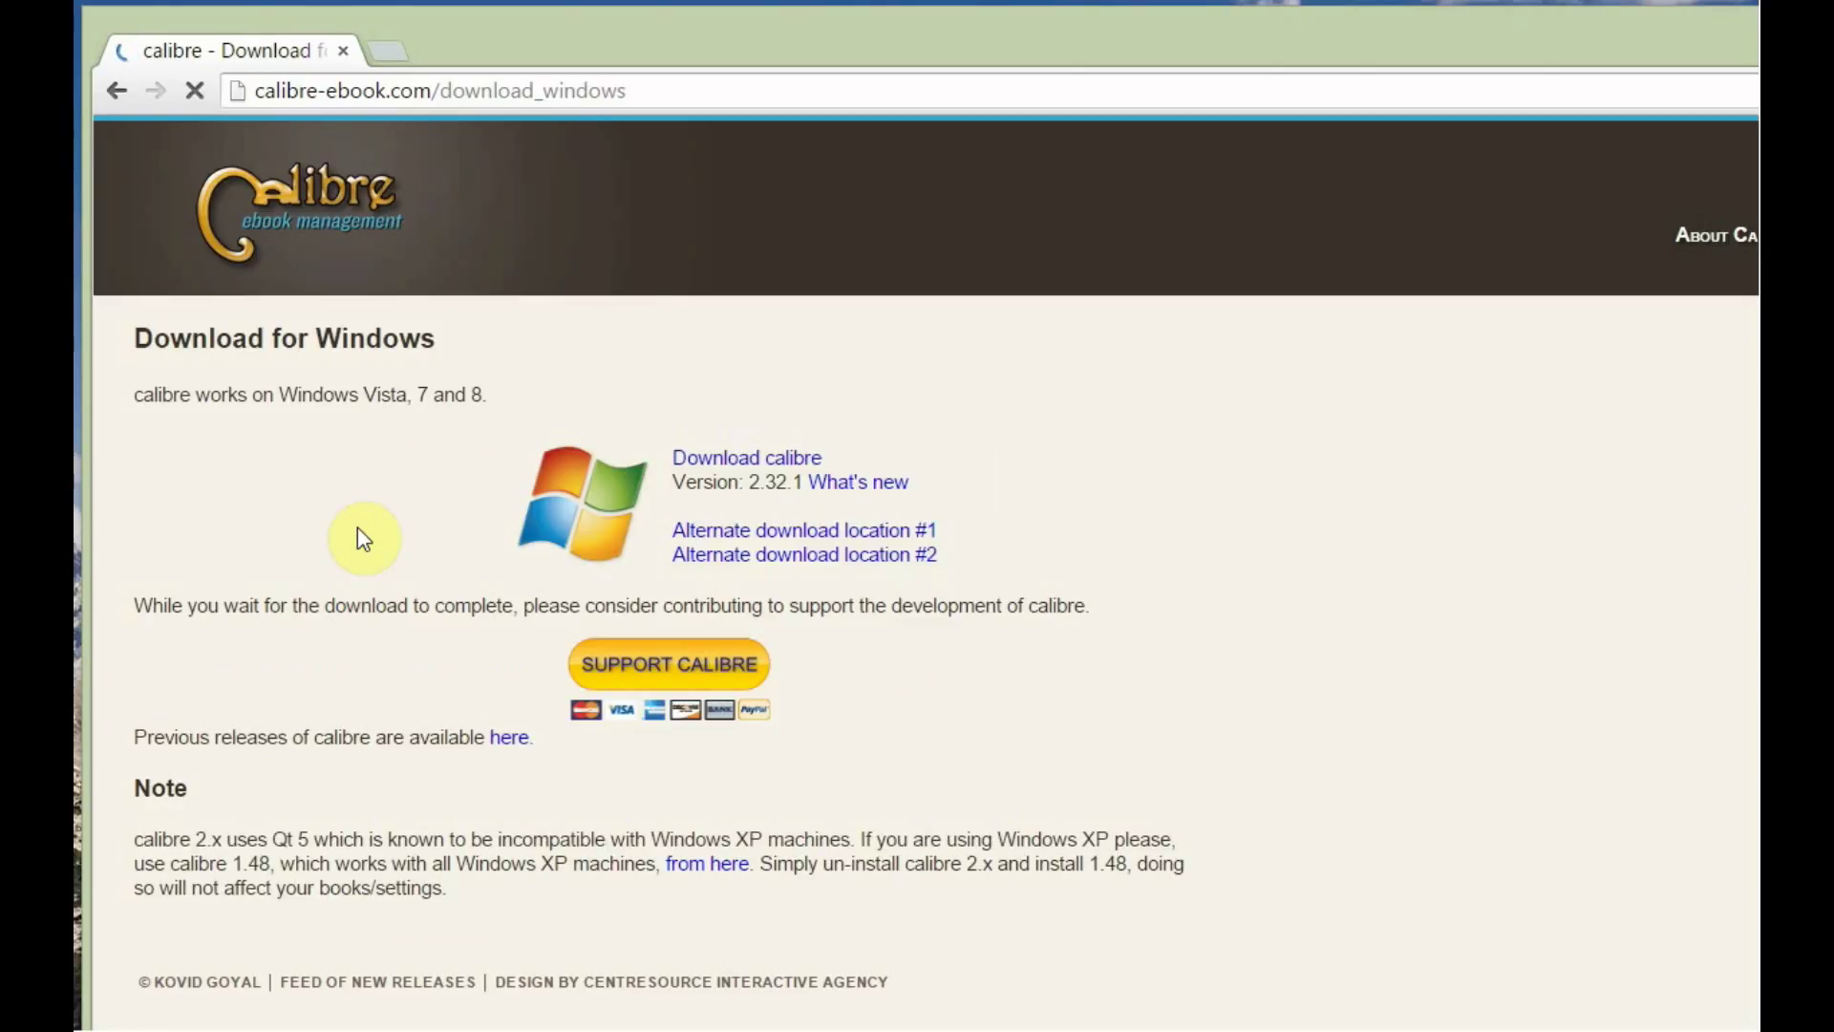
left_click(776, 464)
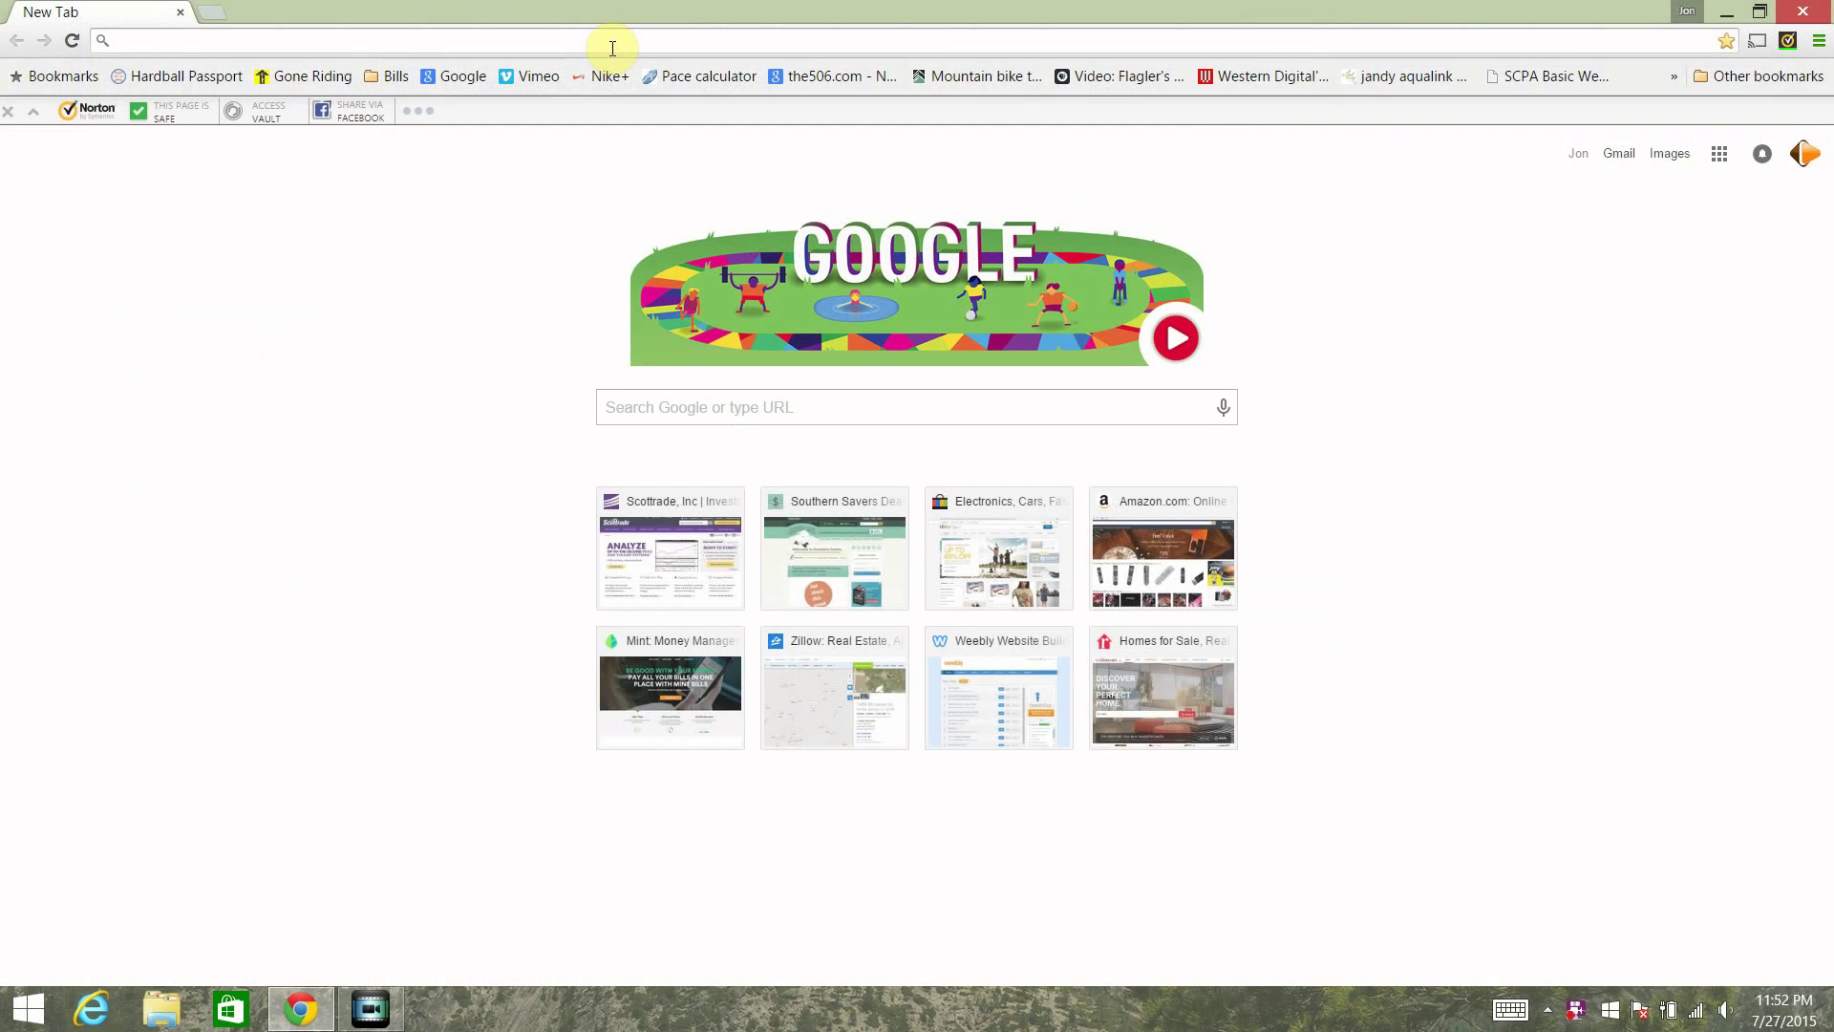
- Go to amazon.com, open Manage Your Content and Devices, and scroll to Steve Jobs
type("amazon.com")
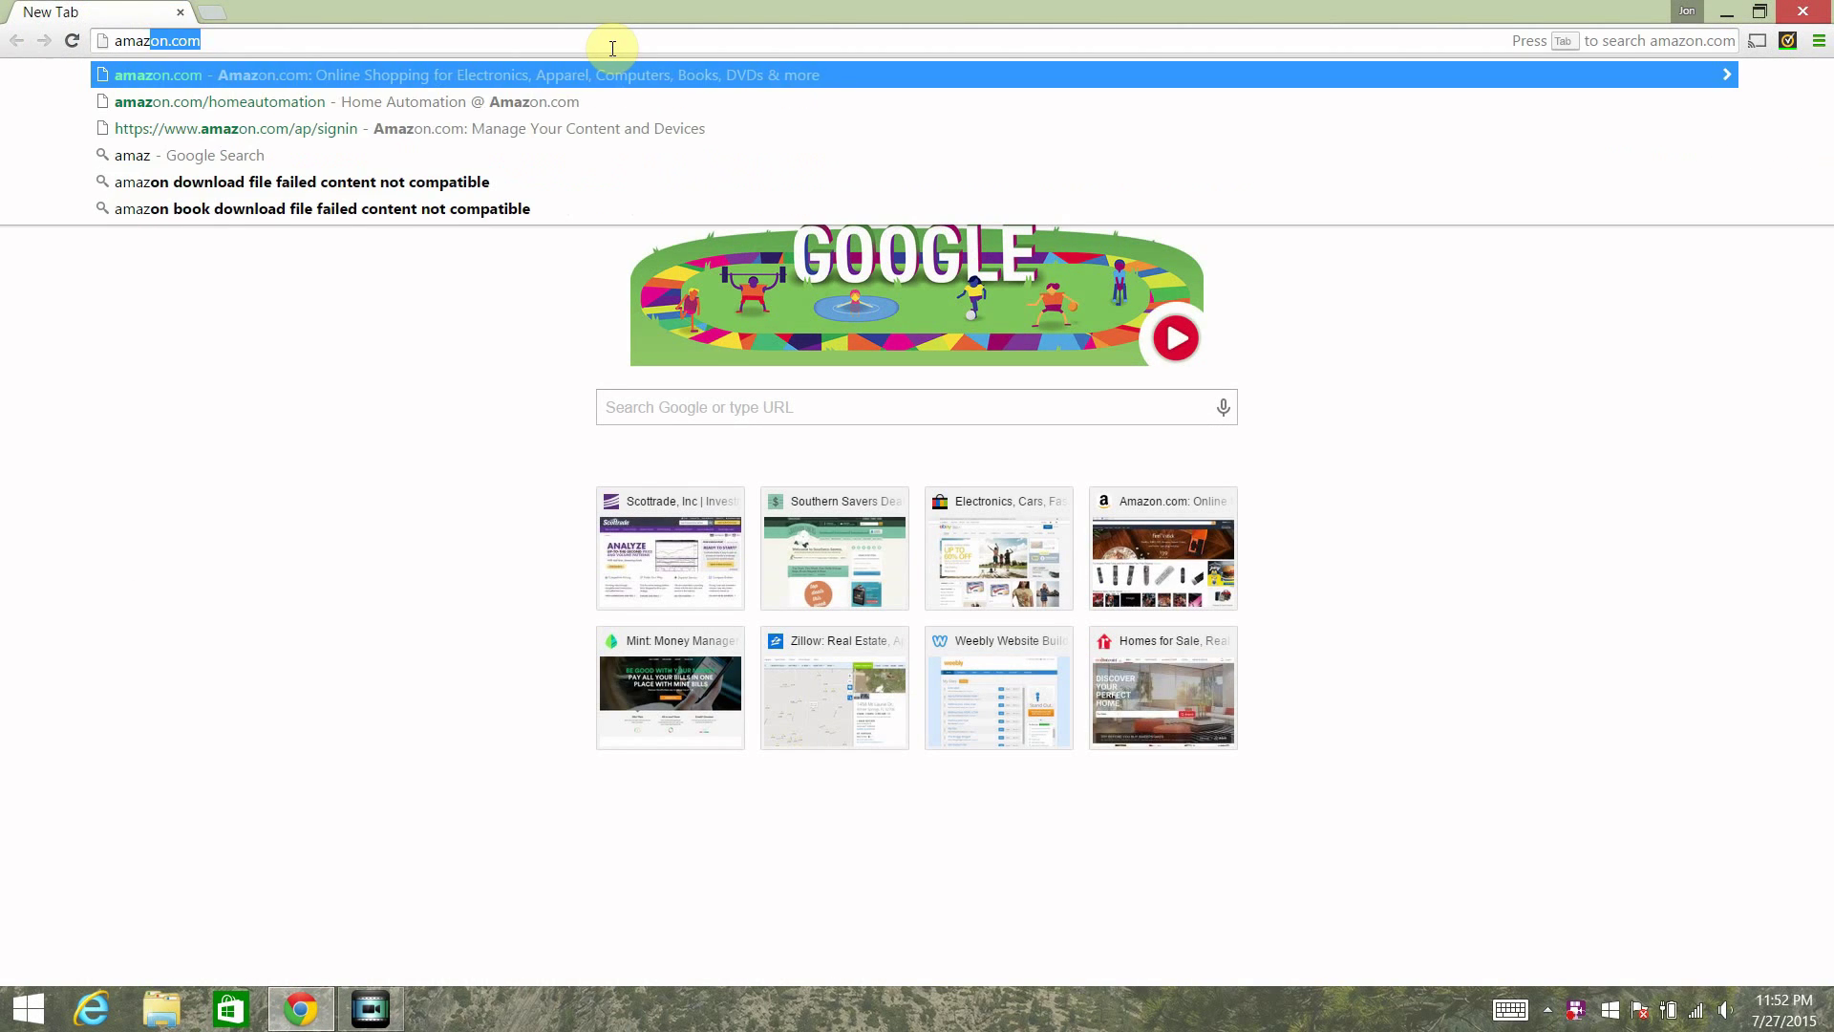
key("Return")
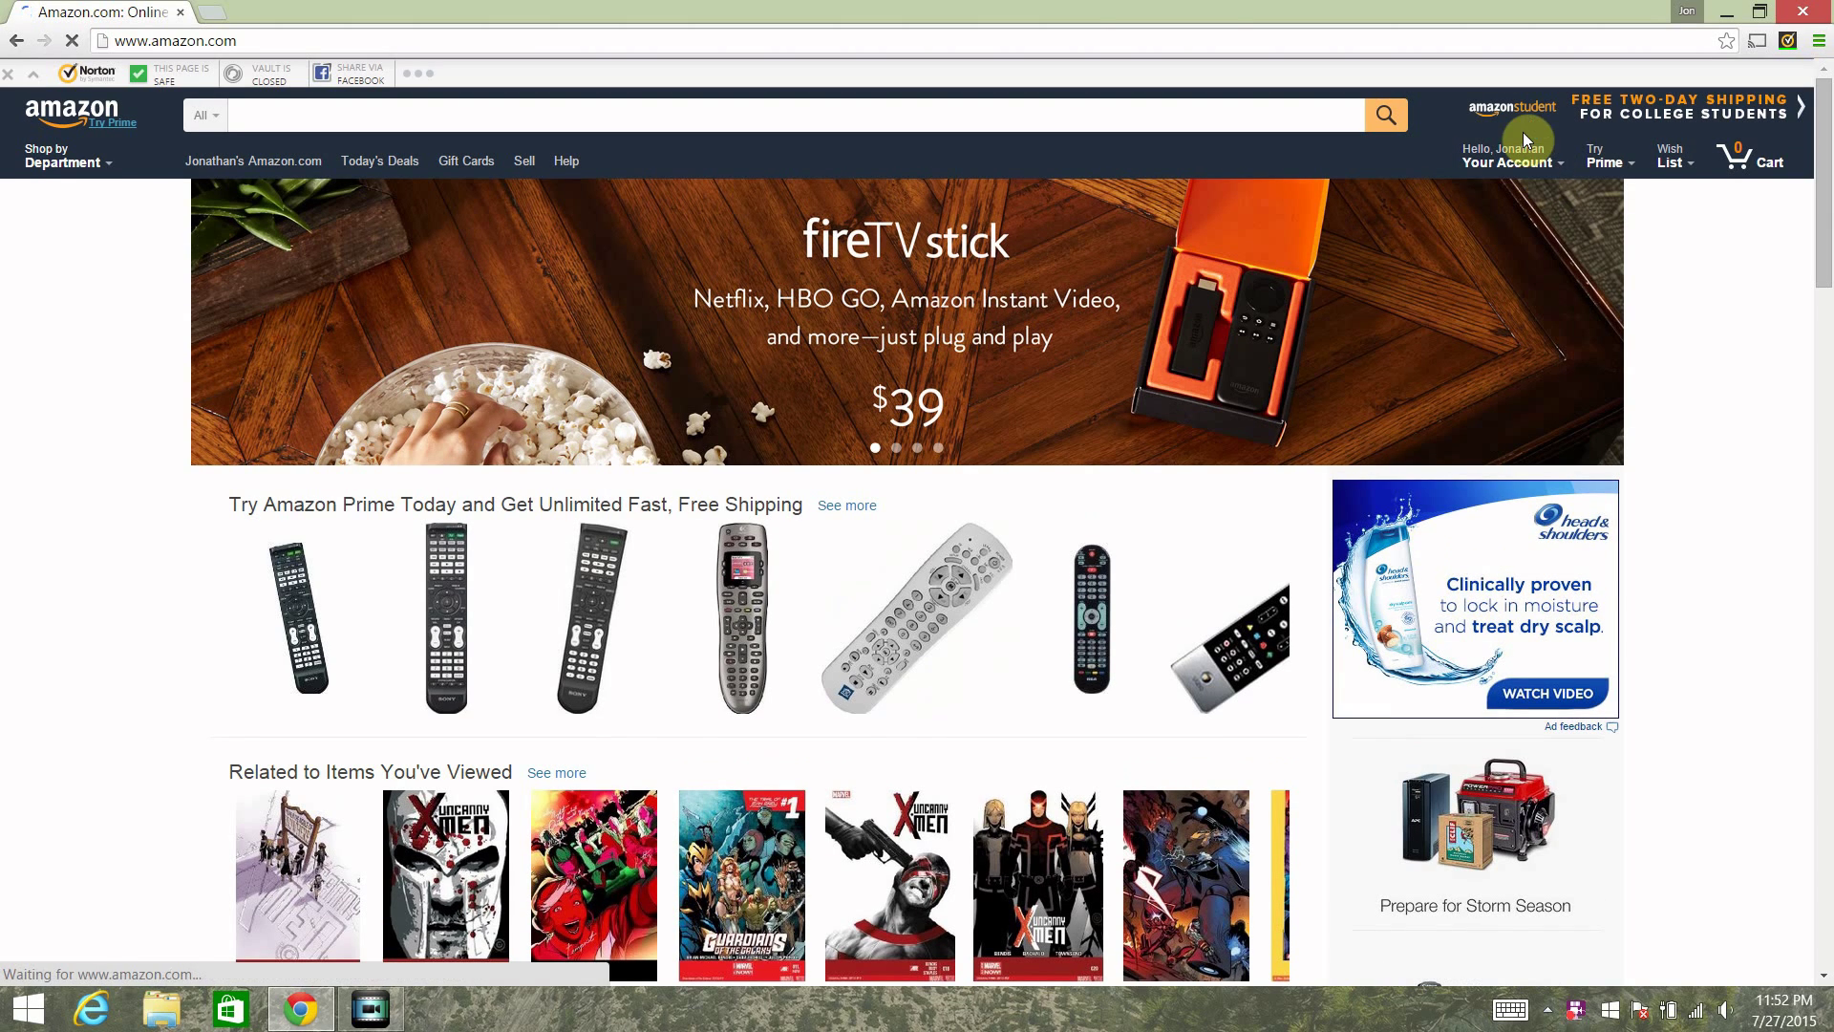
mouse_move(1554, 170)
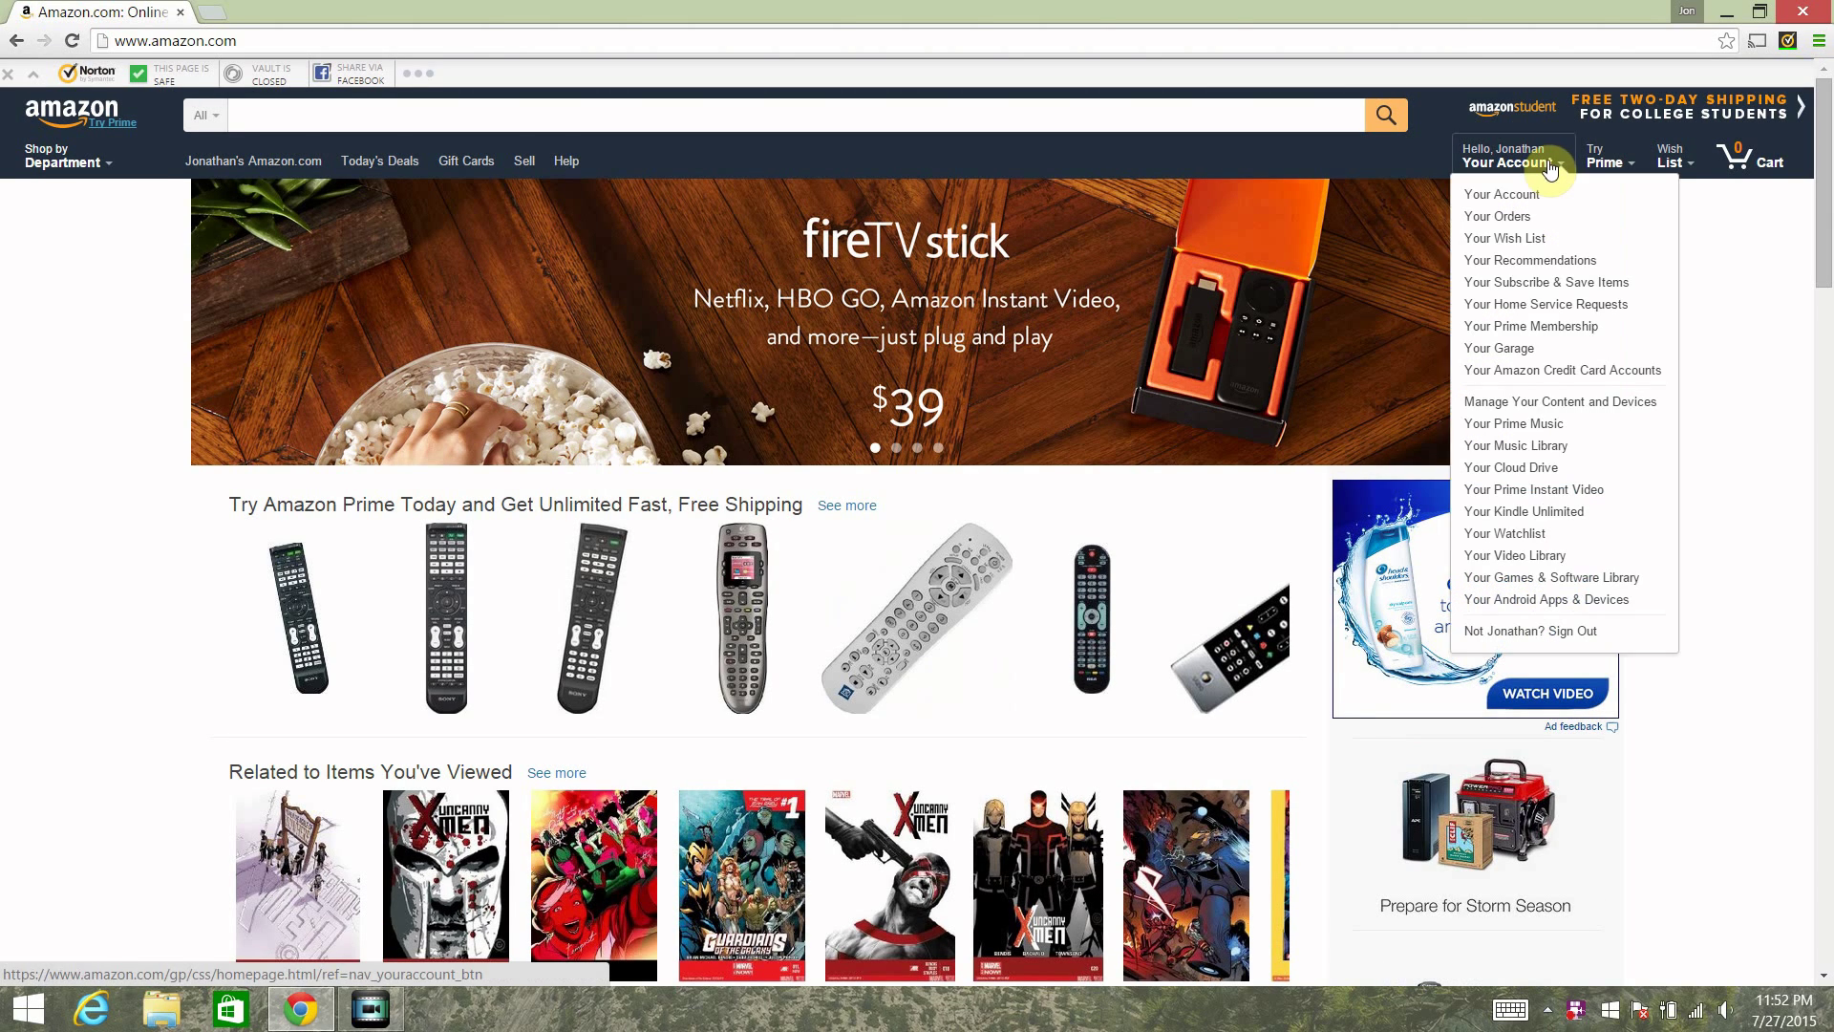
left_click(1645, 413)
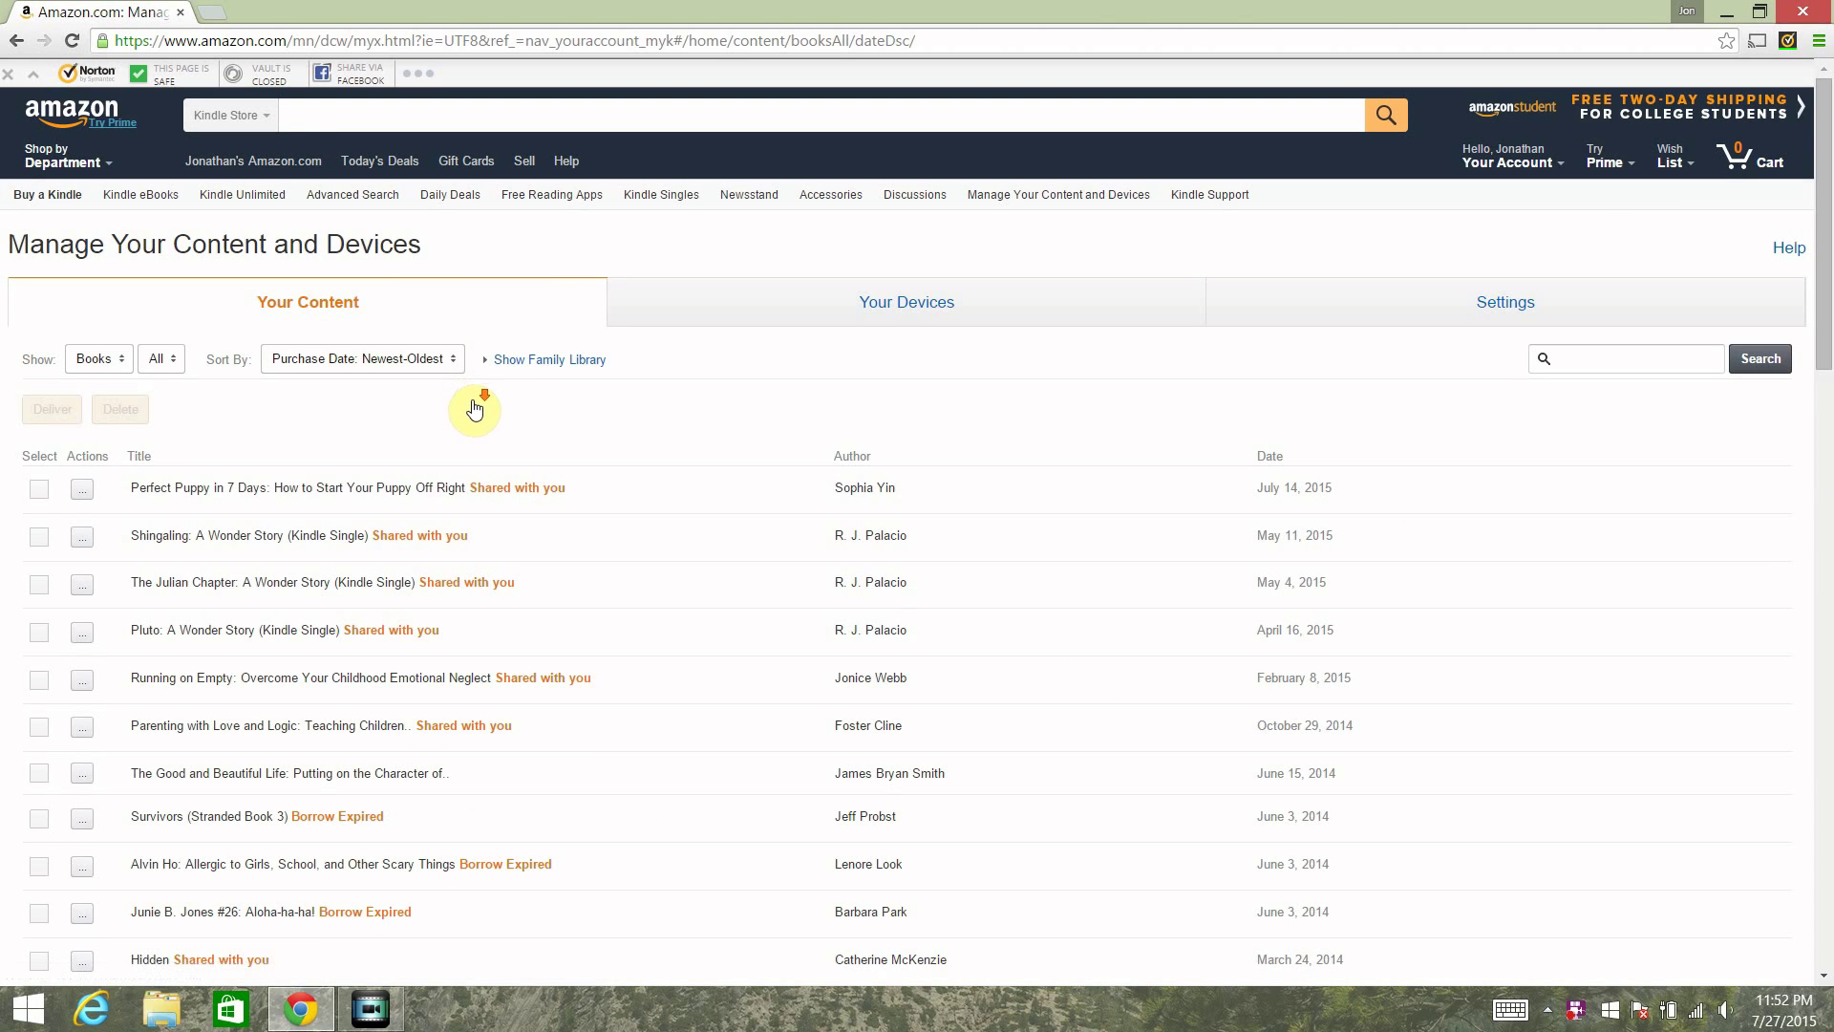
scroll(482, 373, "down", 4)
scroll(475, 410, "down", 4)
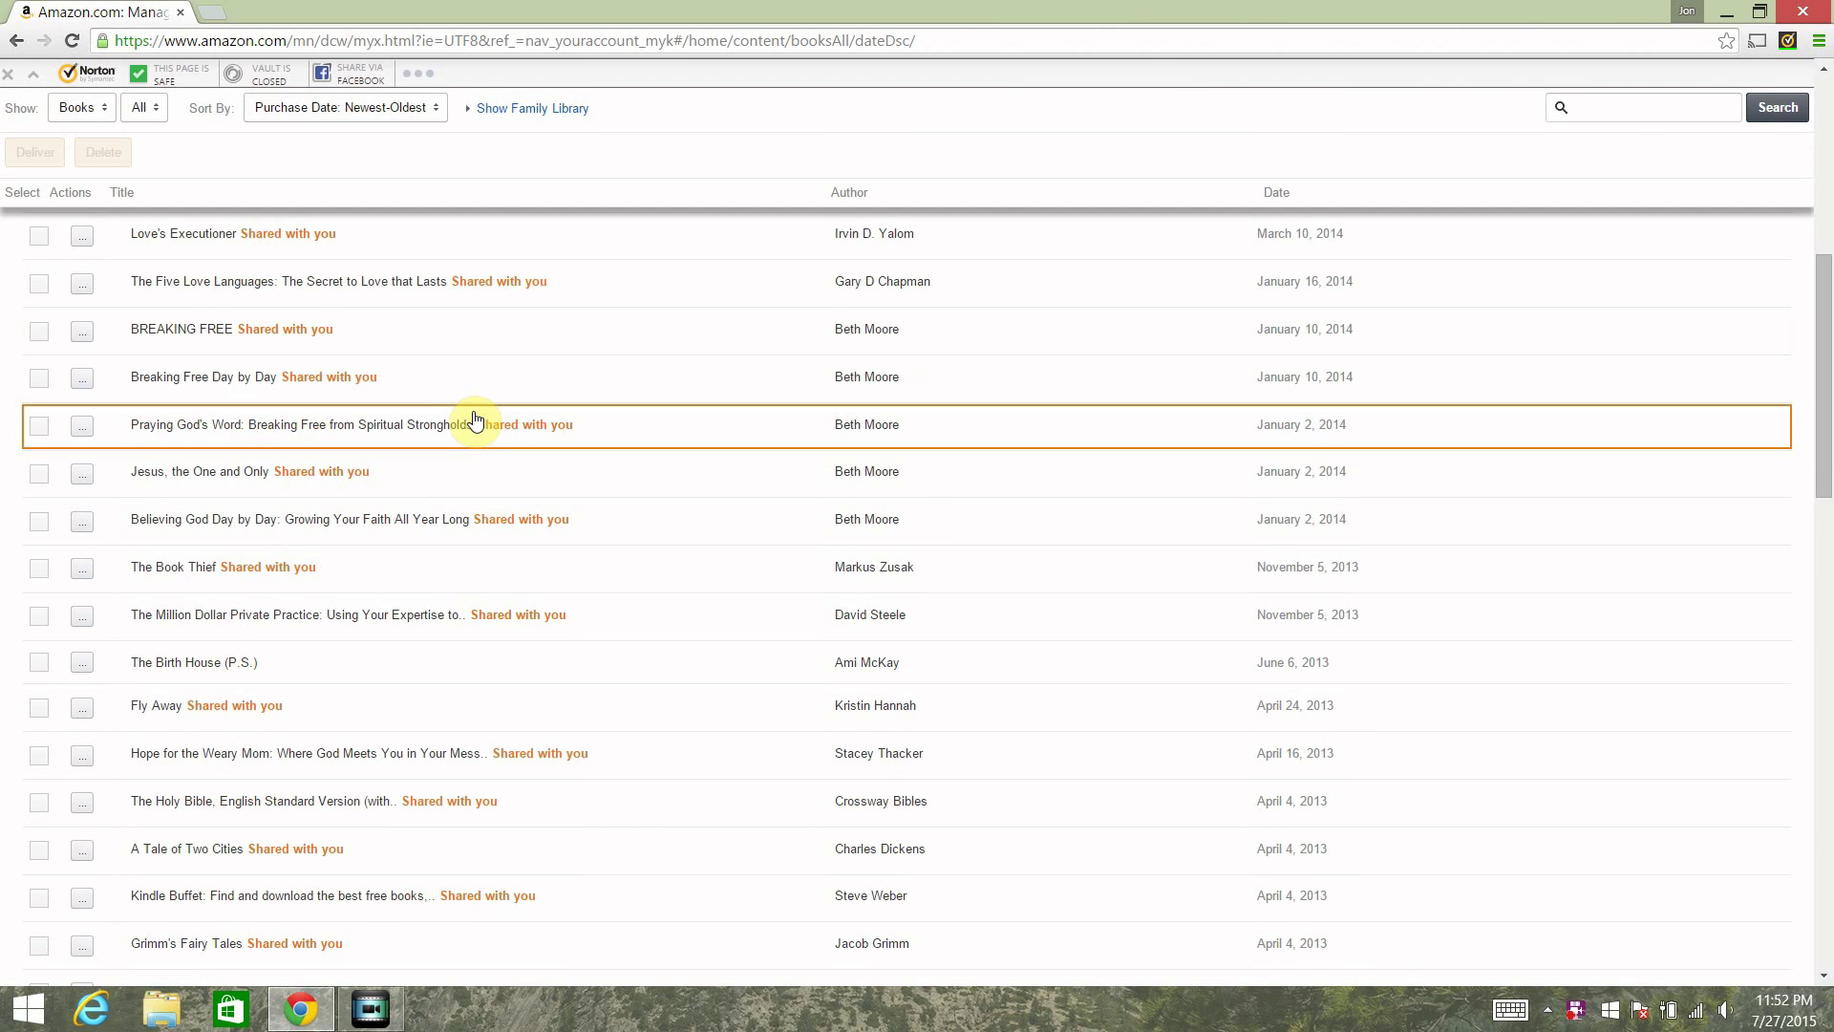
scroll(478, 425, "down", 3)
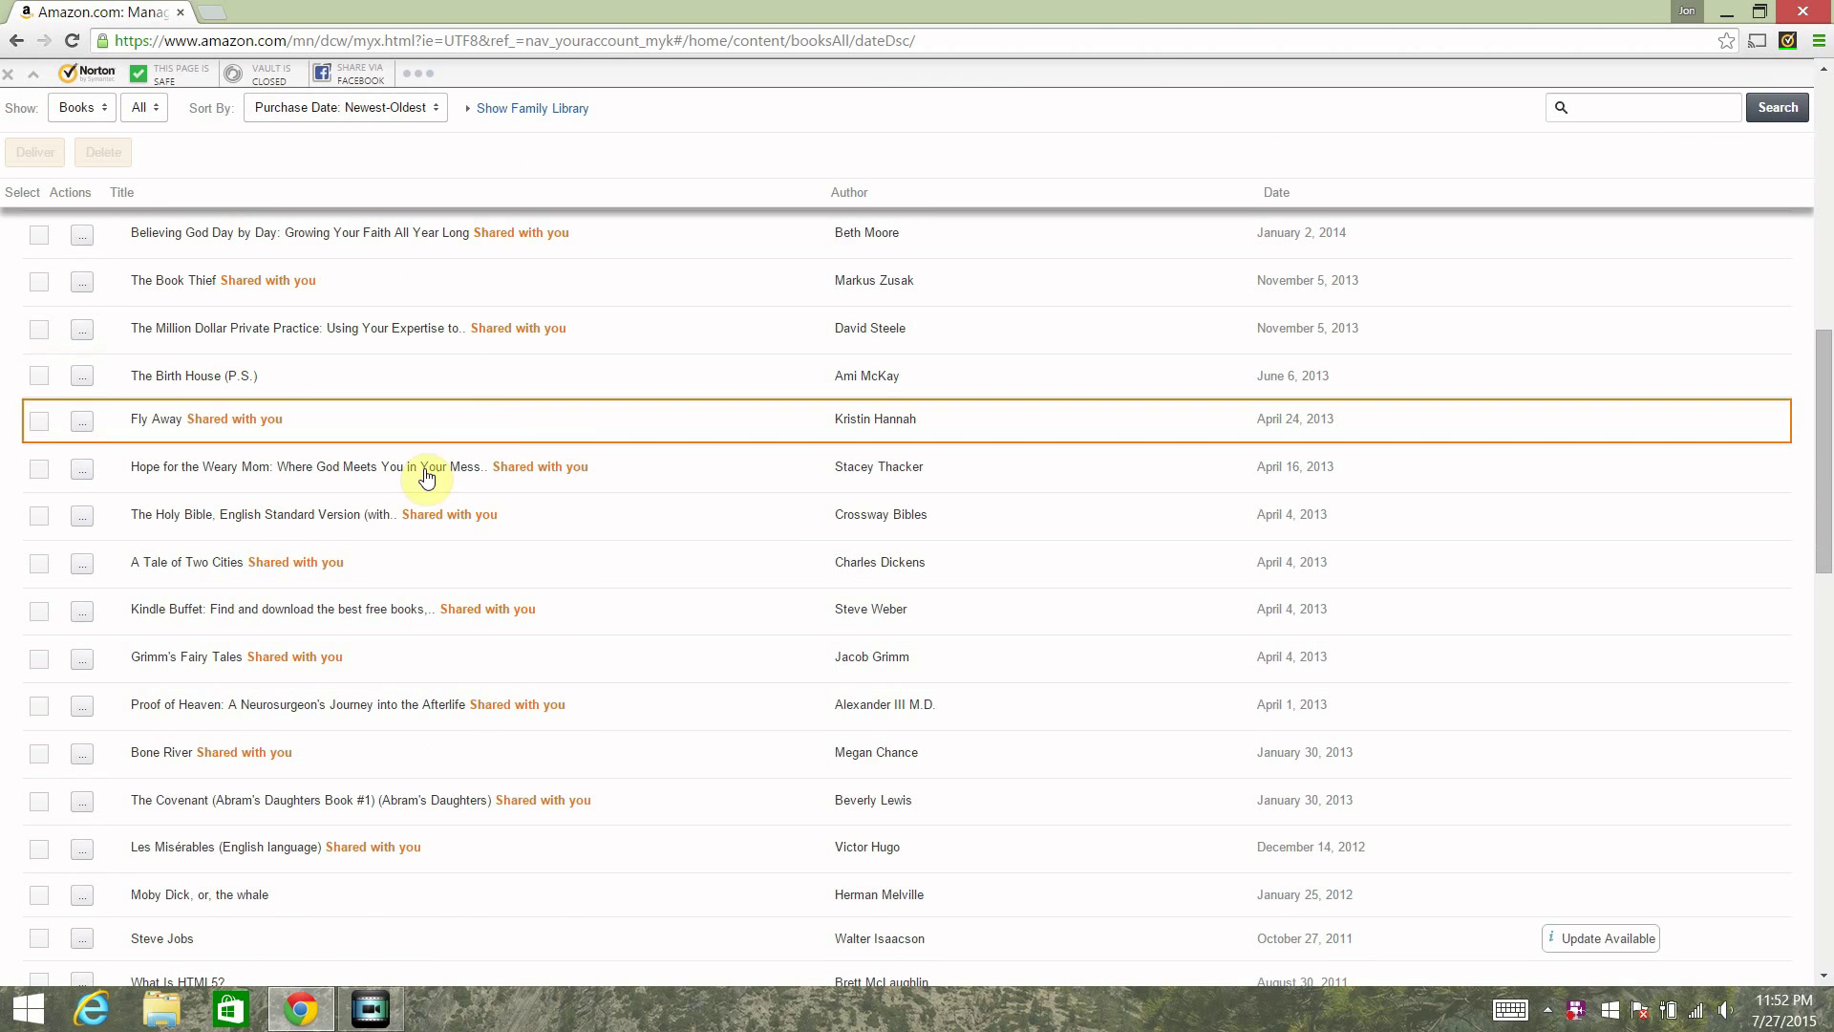
scroll(319, 593, "down", 2)
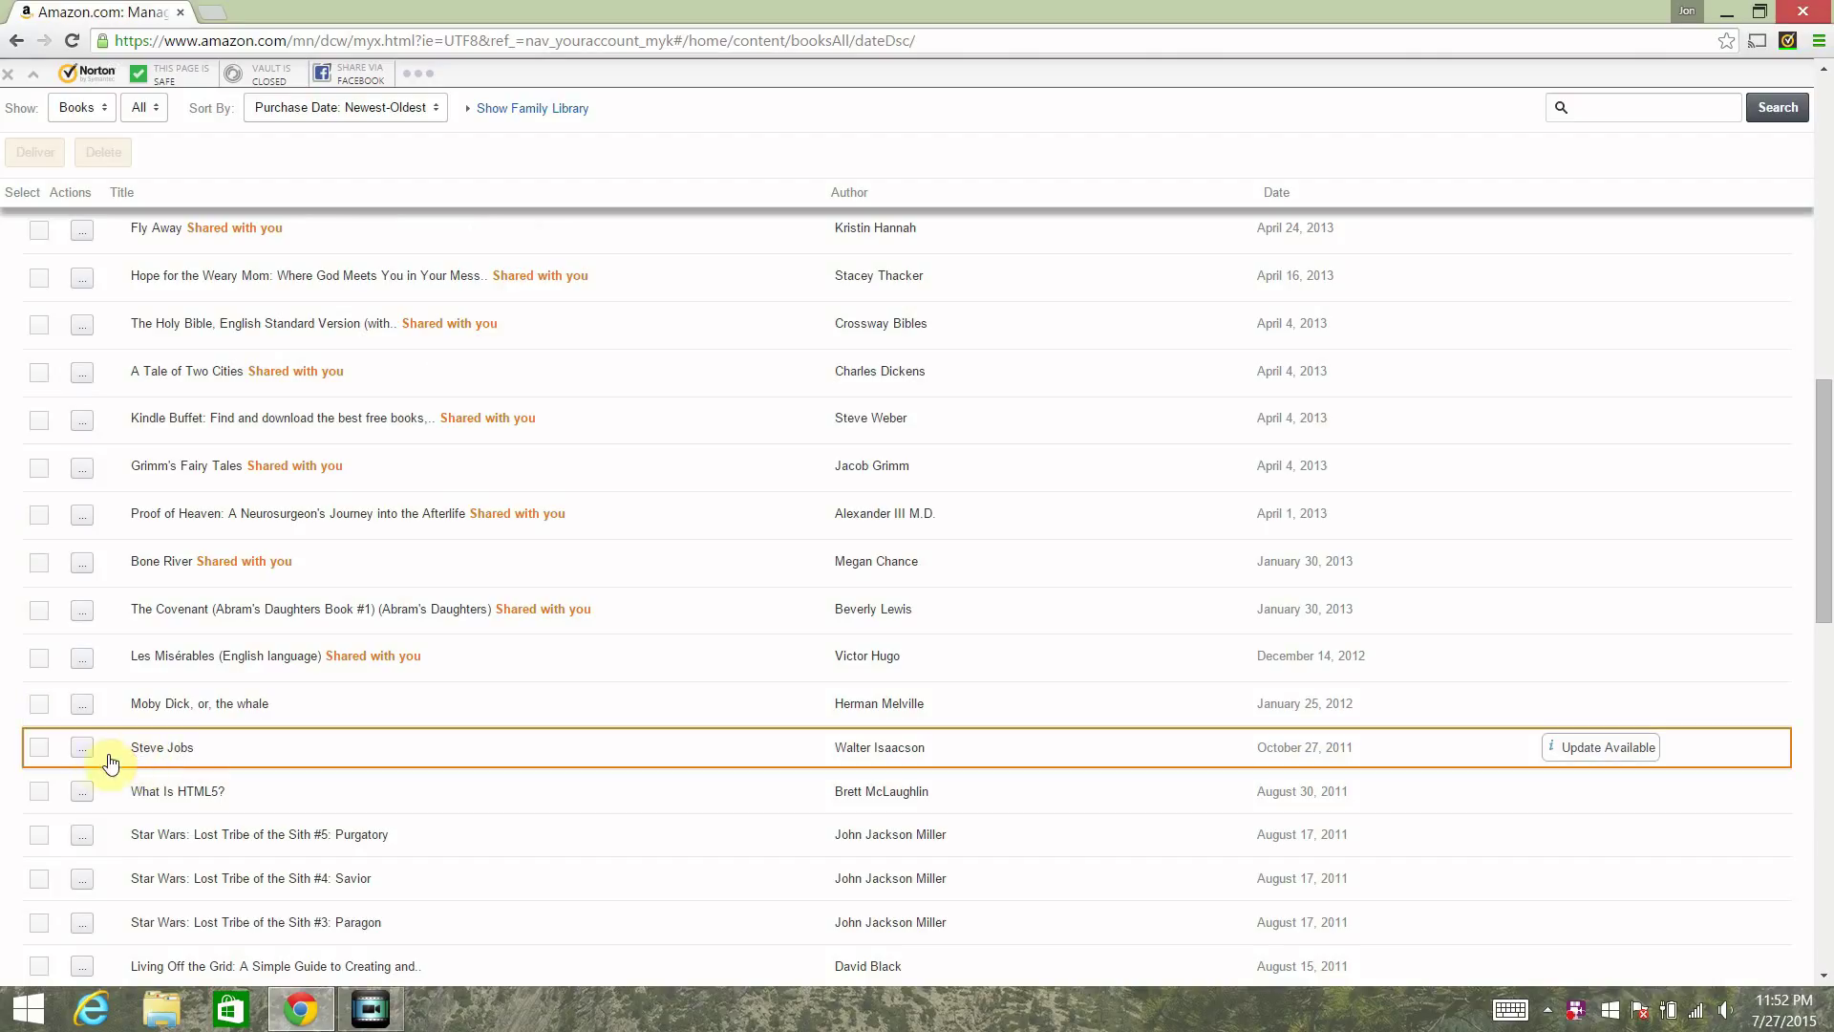
- Deliver the Steve Jobs book to the Kindle for PC device, then minimize the browser
left_click(81, 752)
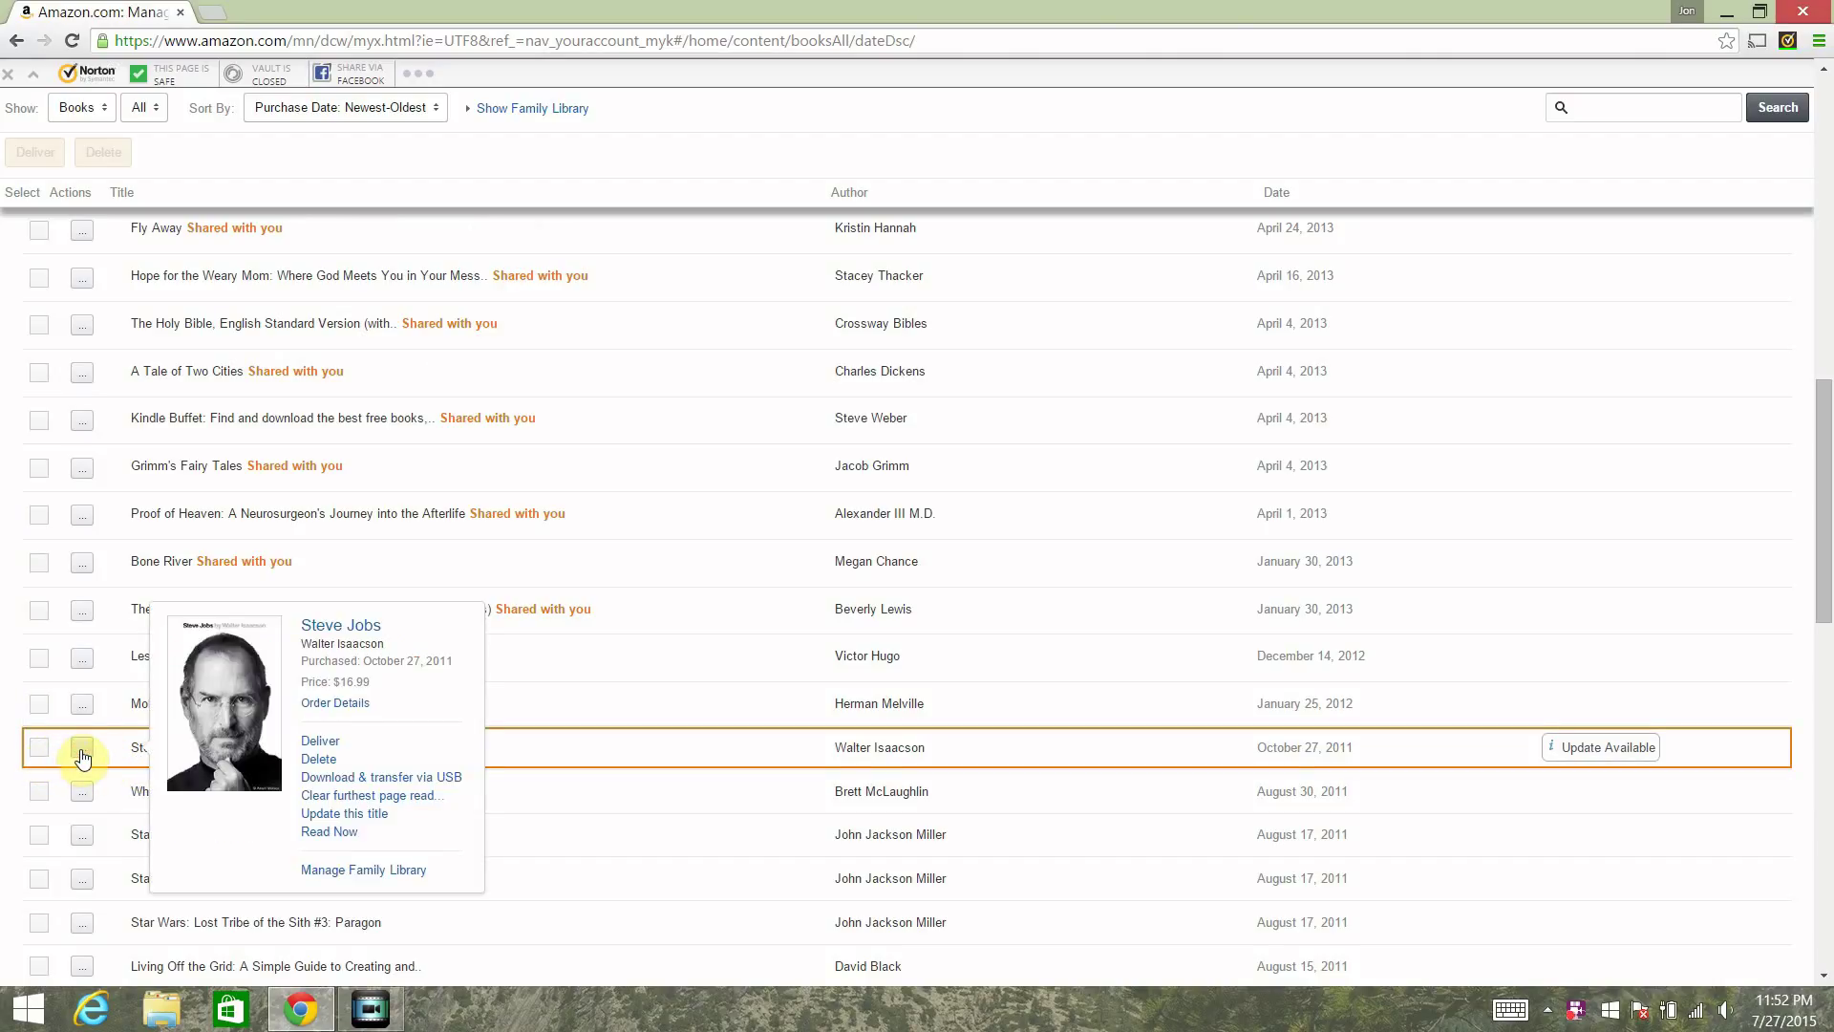
left_click(325, 742)
left_click(894, 573)
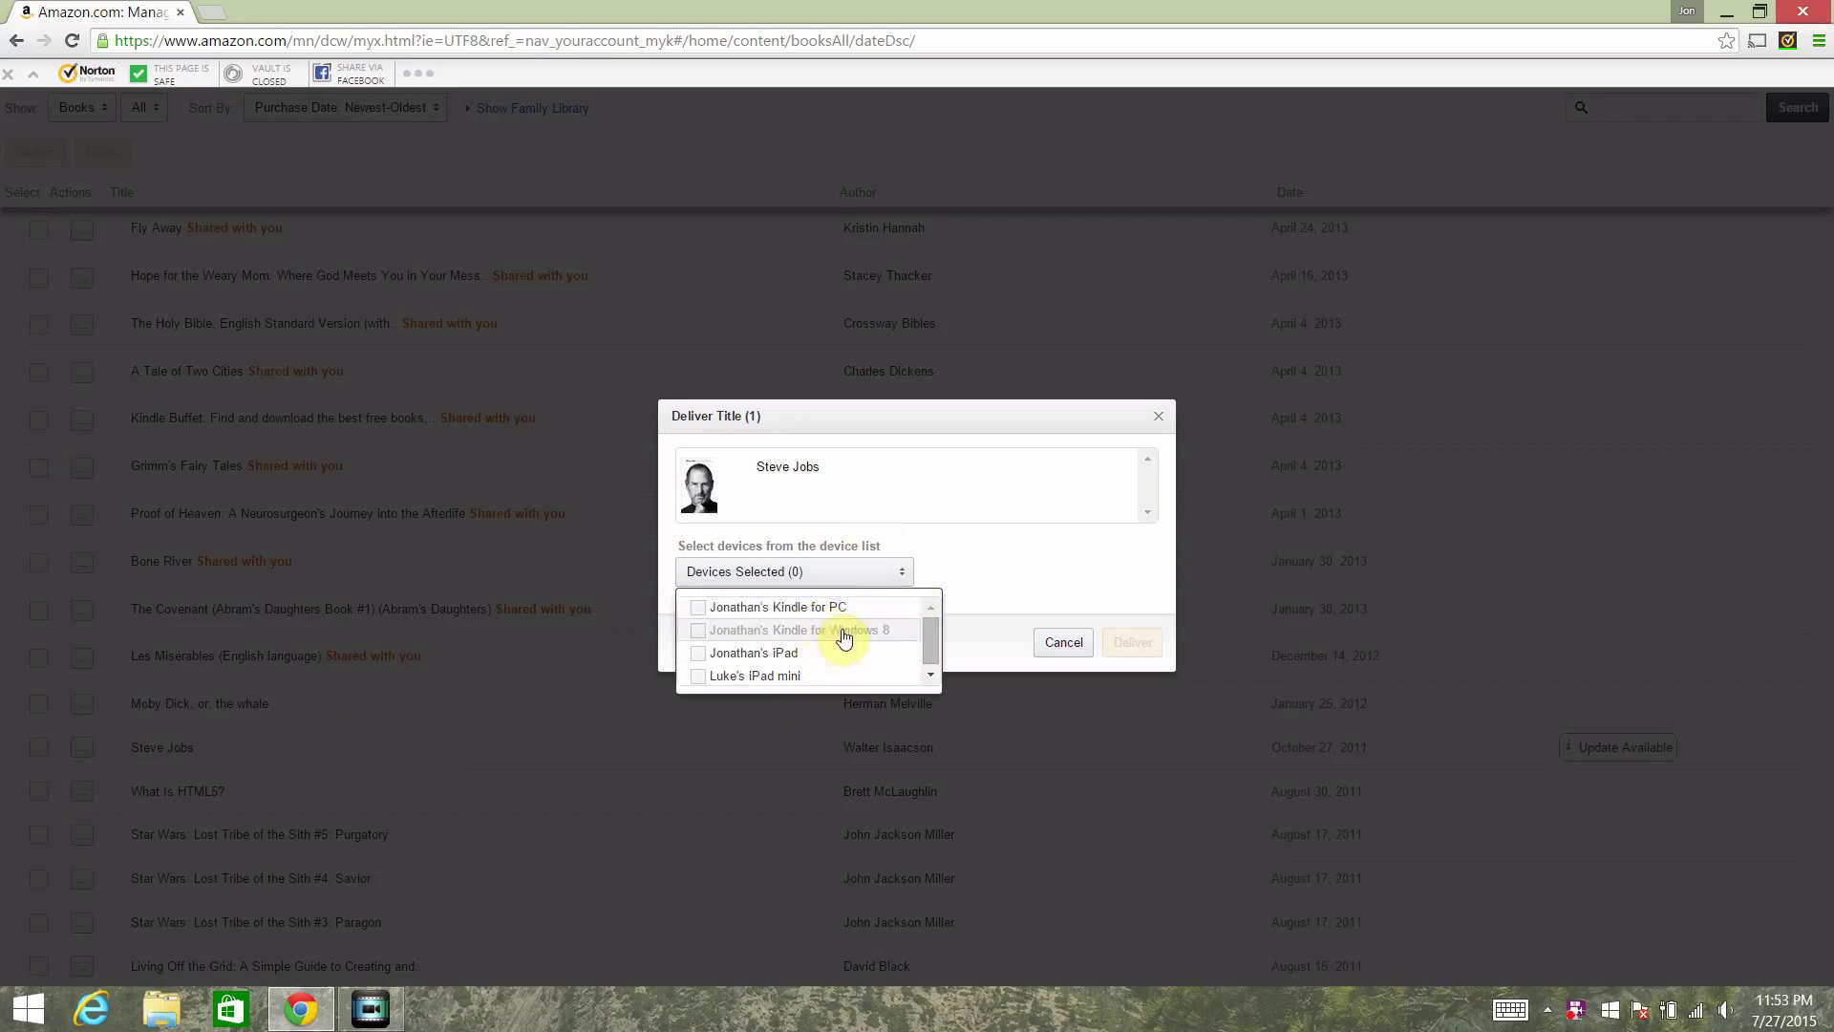
left_click(699, 608)
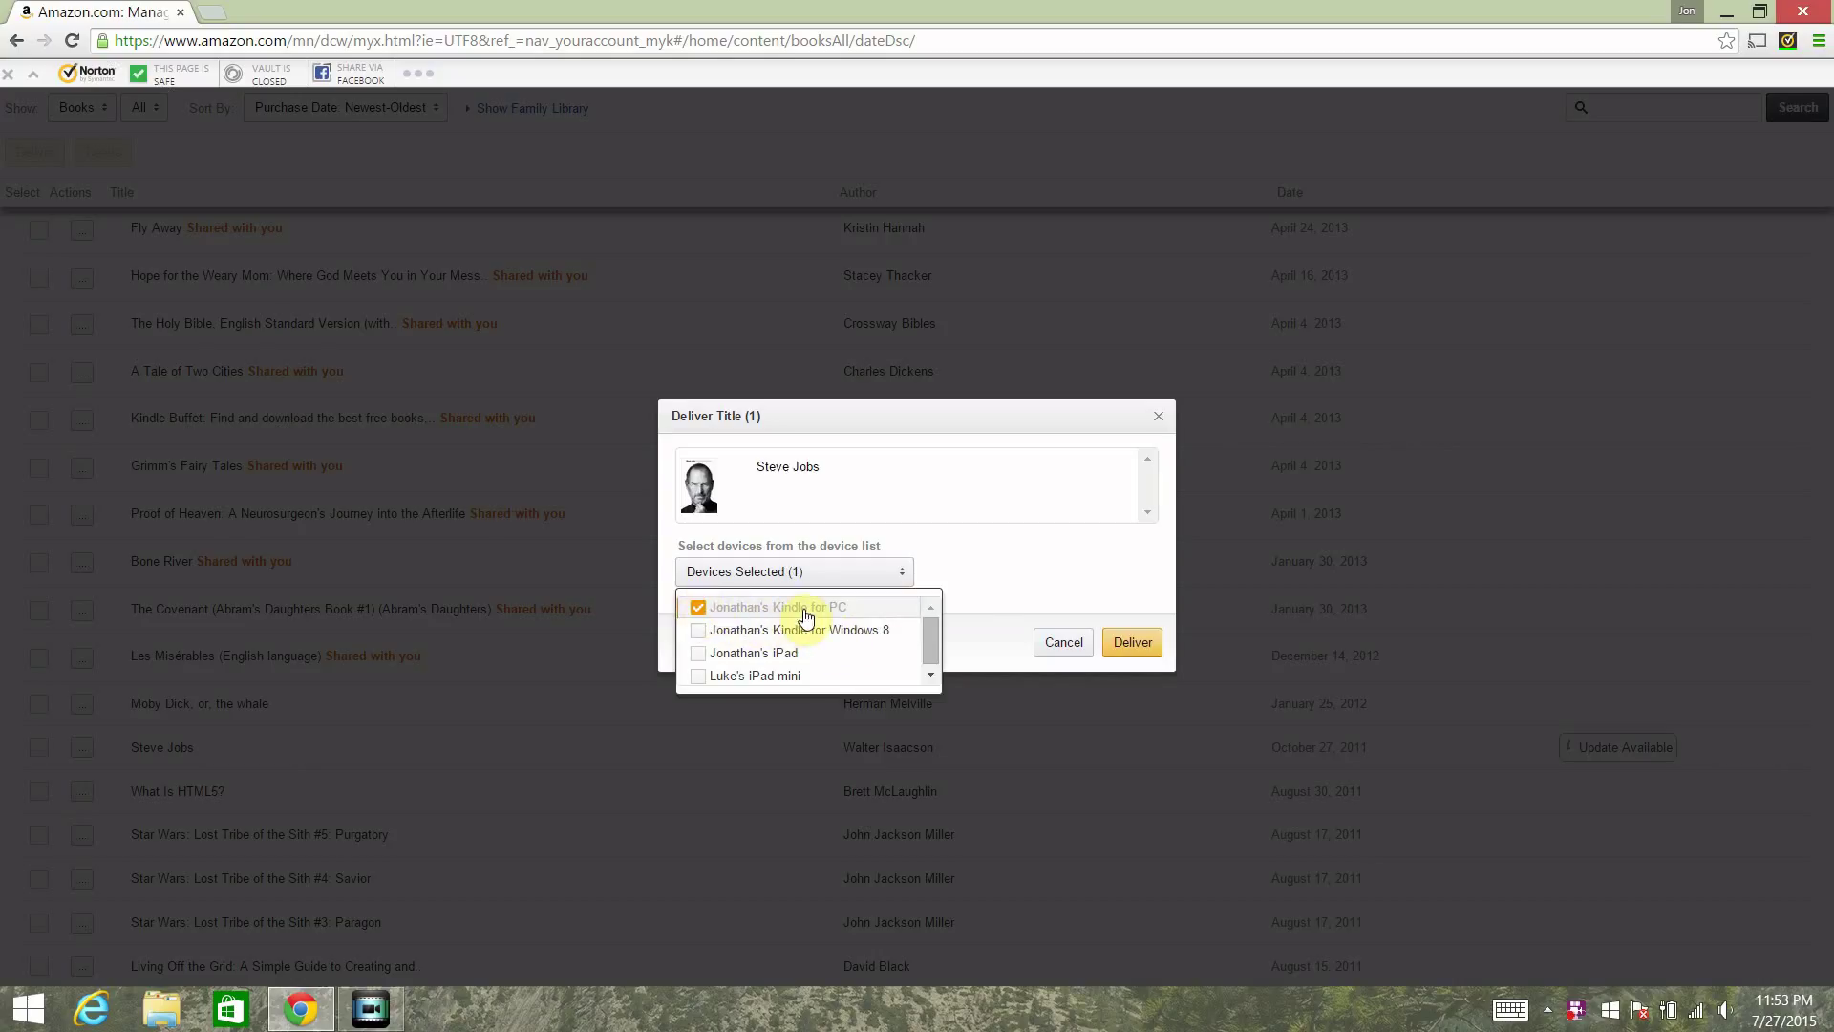
left_click(998, 585)
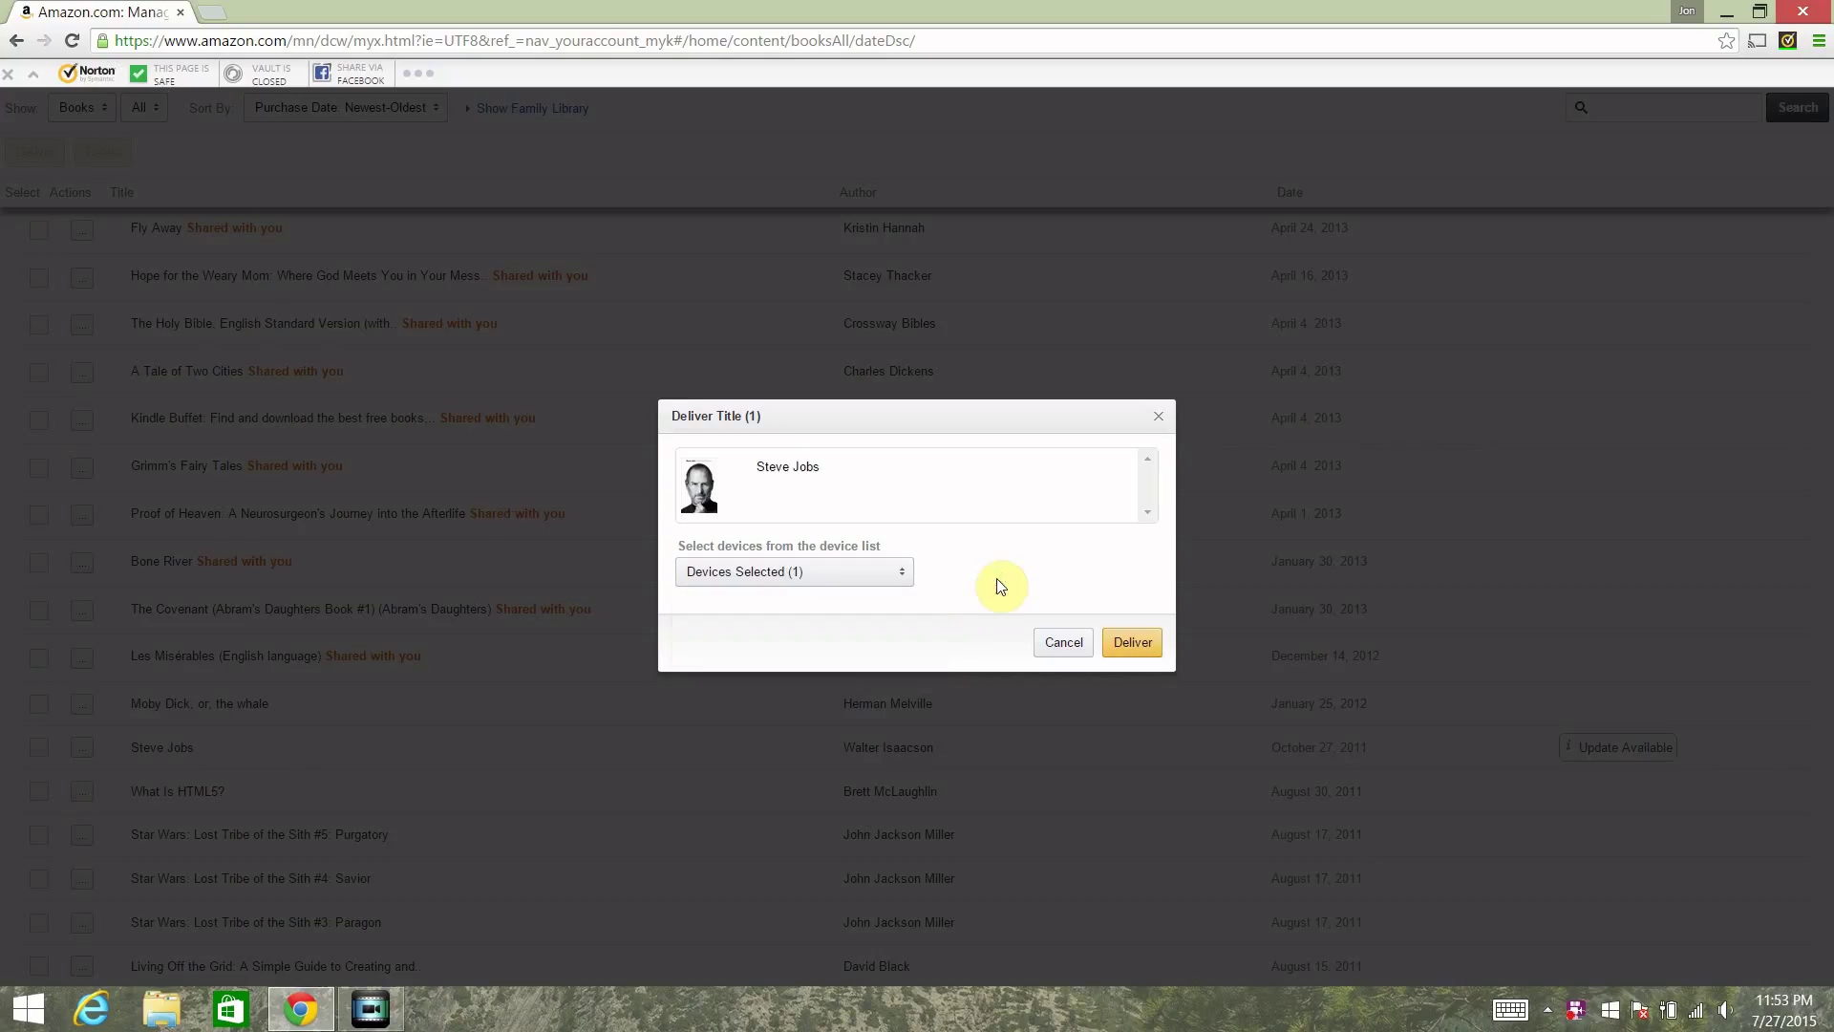
left_click(1137, 644)
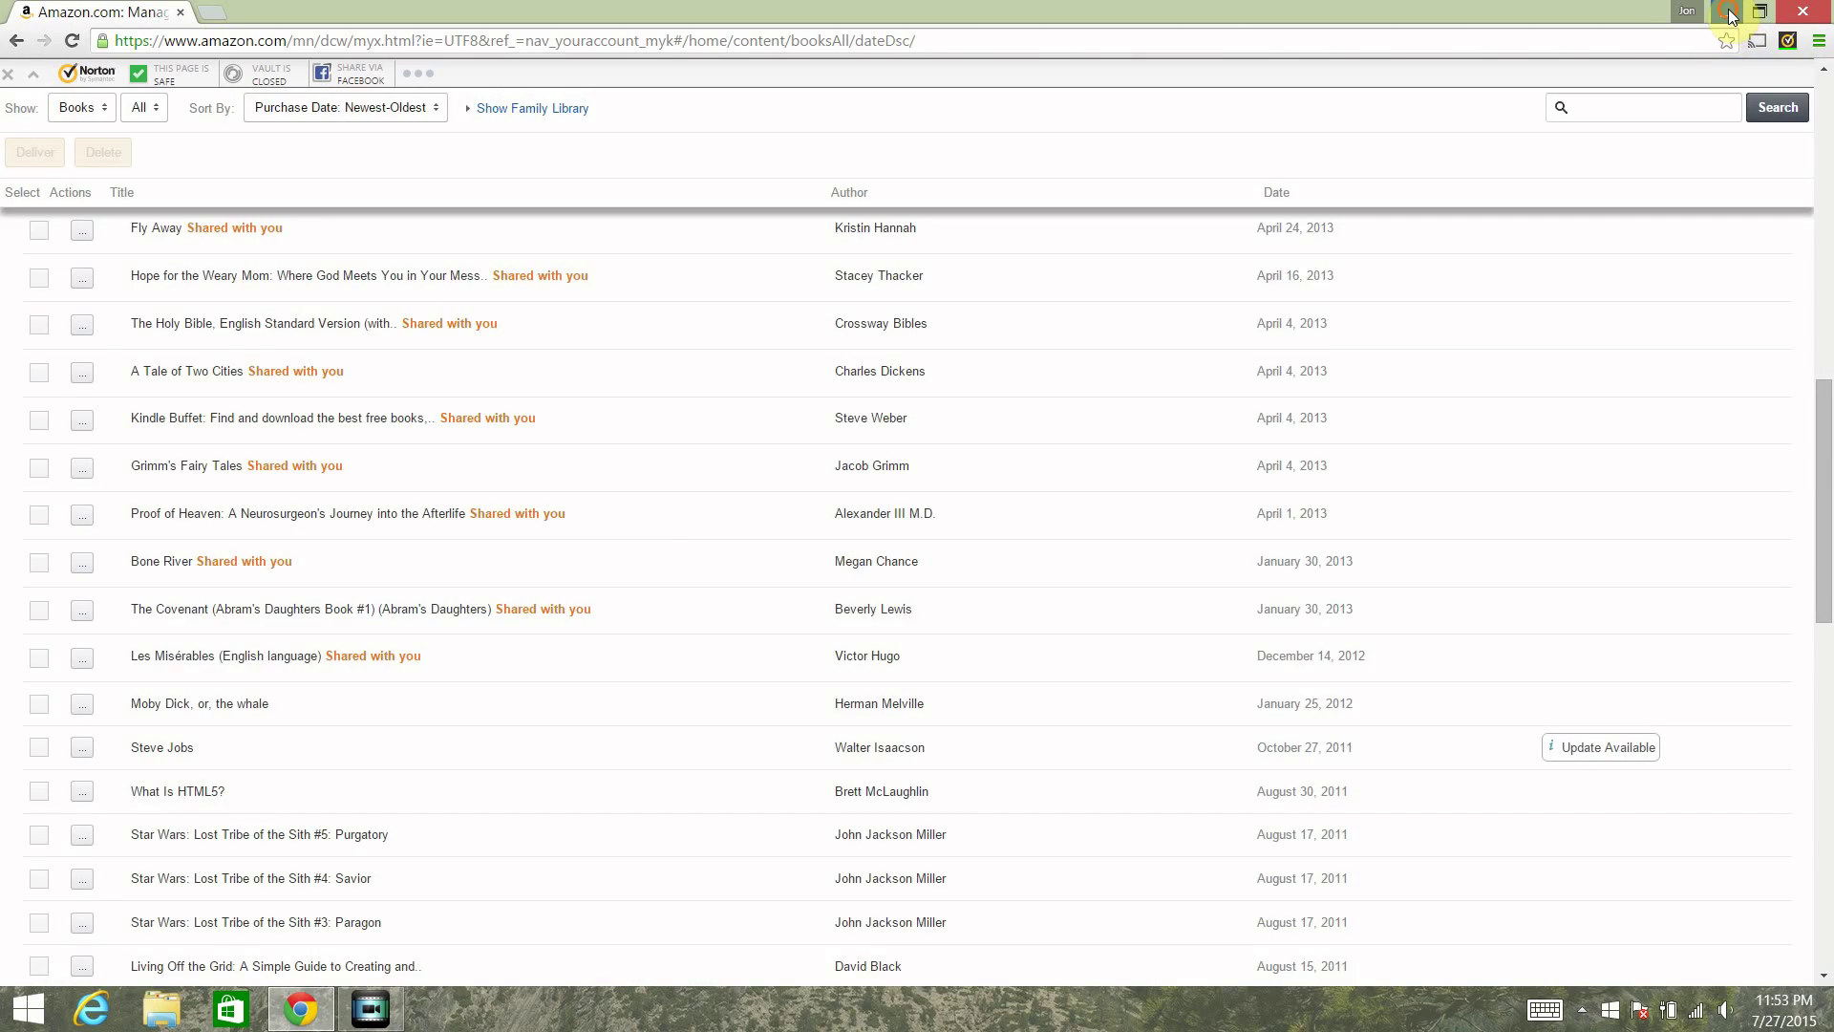
left_click(1729, 12)
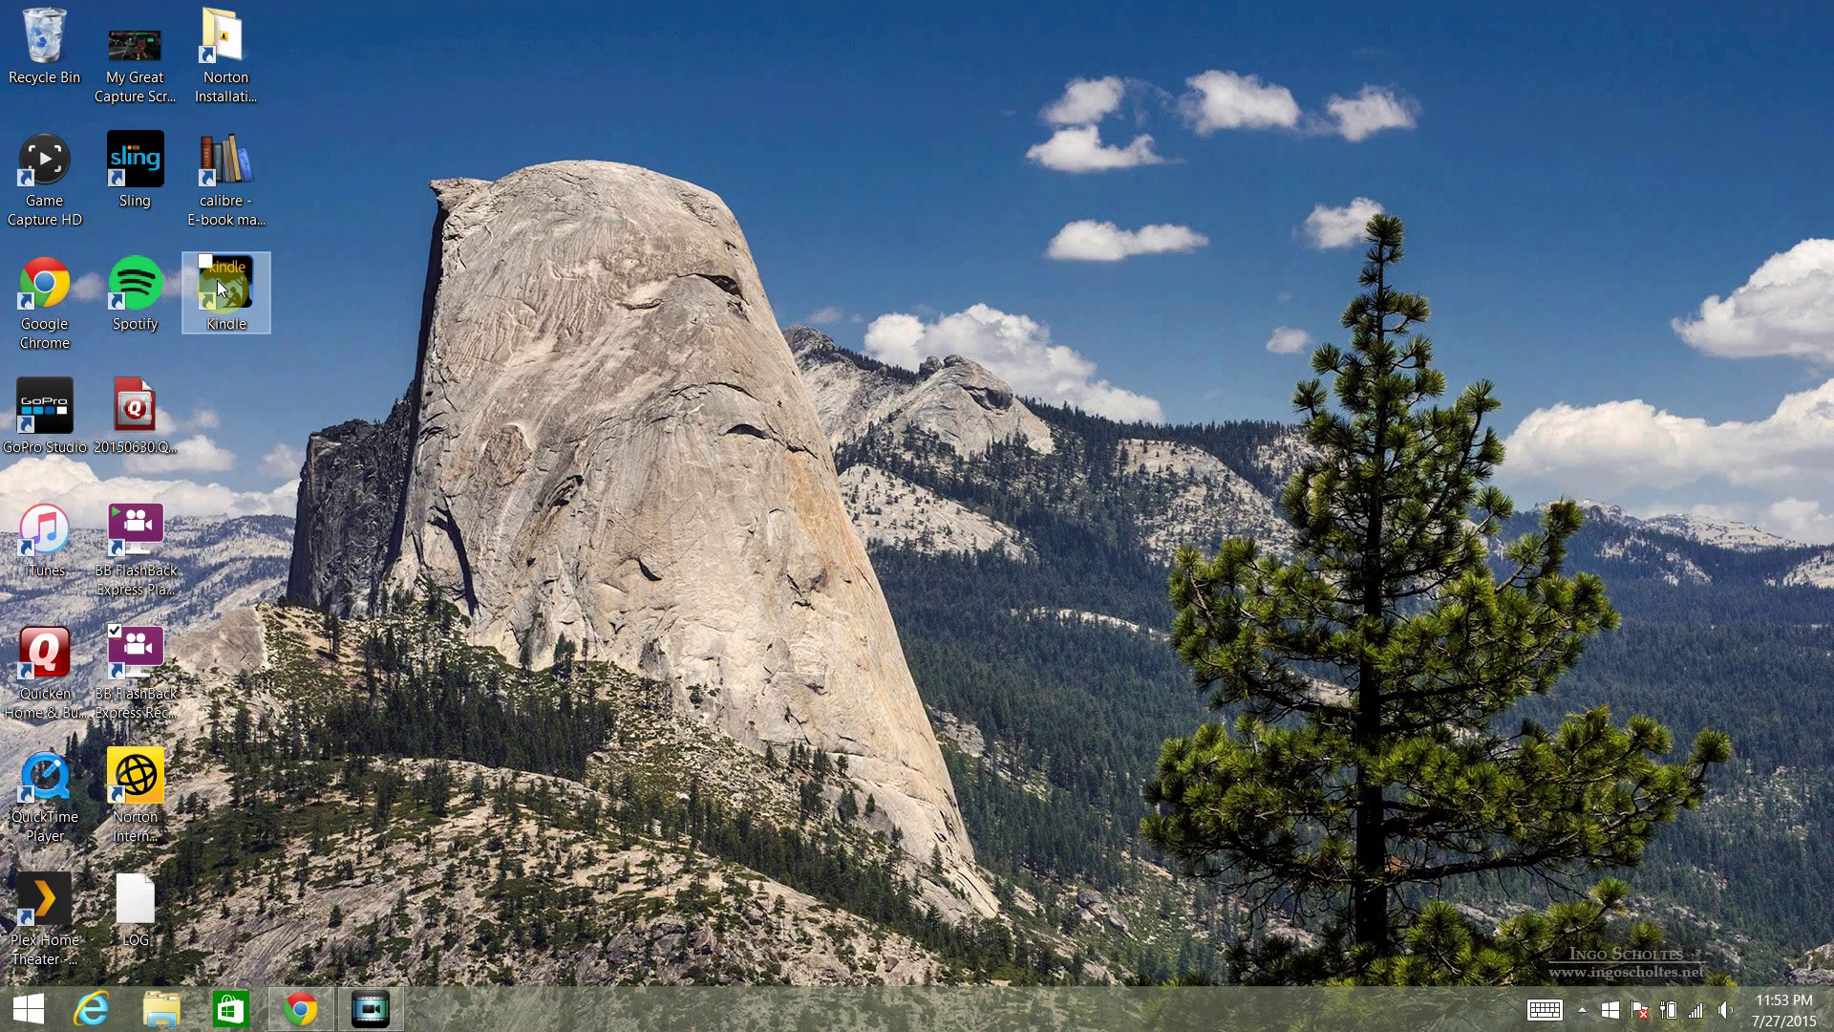
- Launch Kindle for PC and download Steve Jobs into its library
double_click(218, 285)
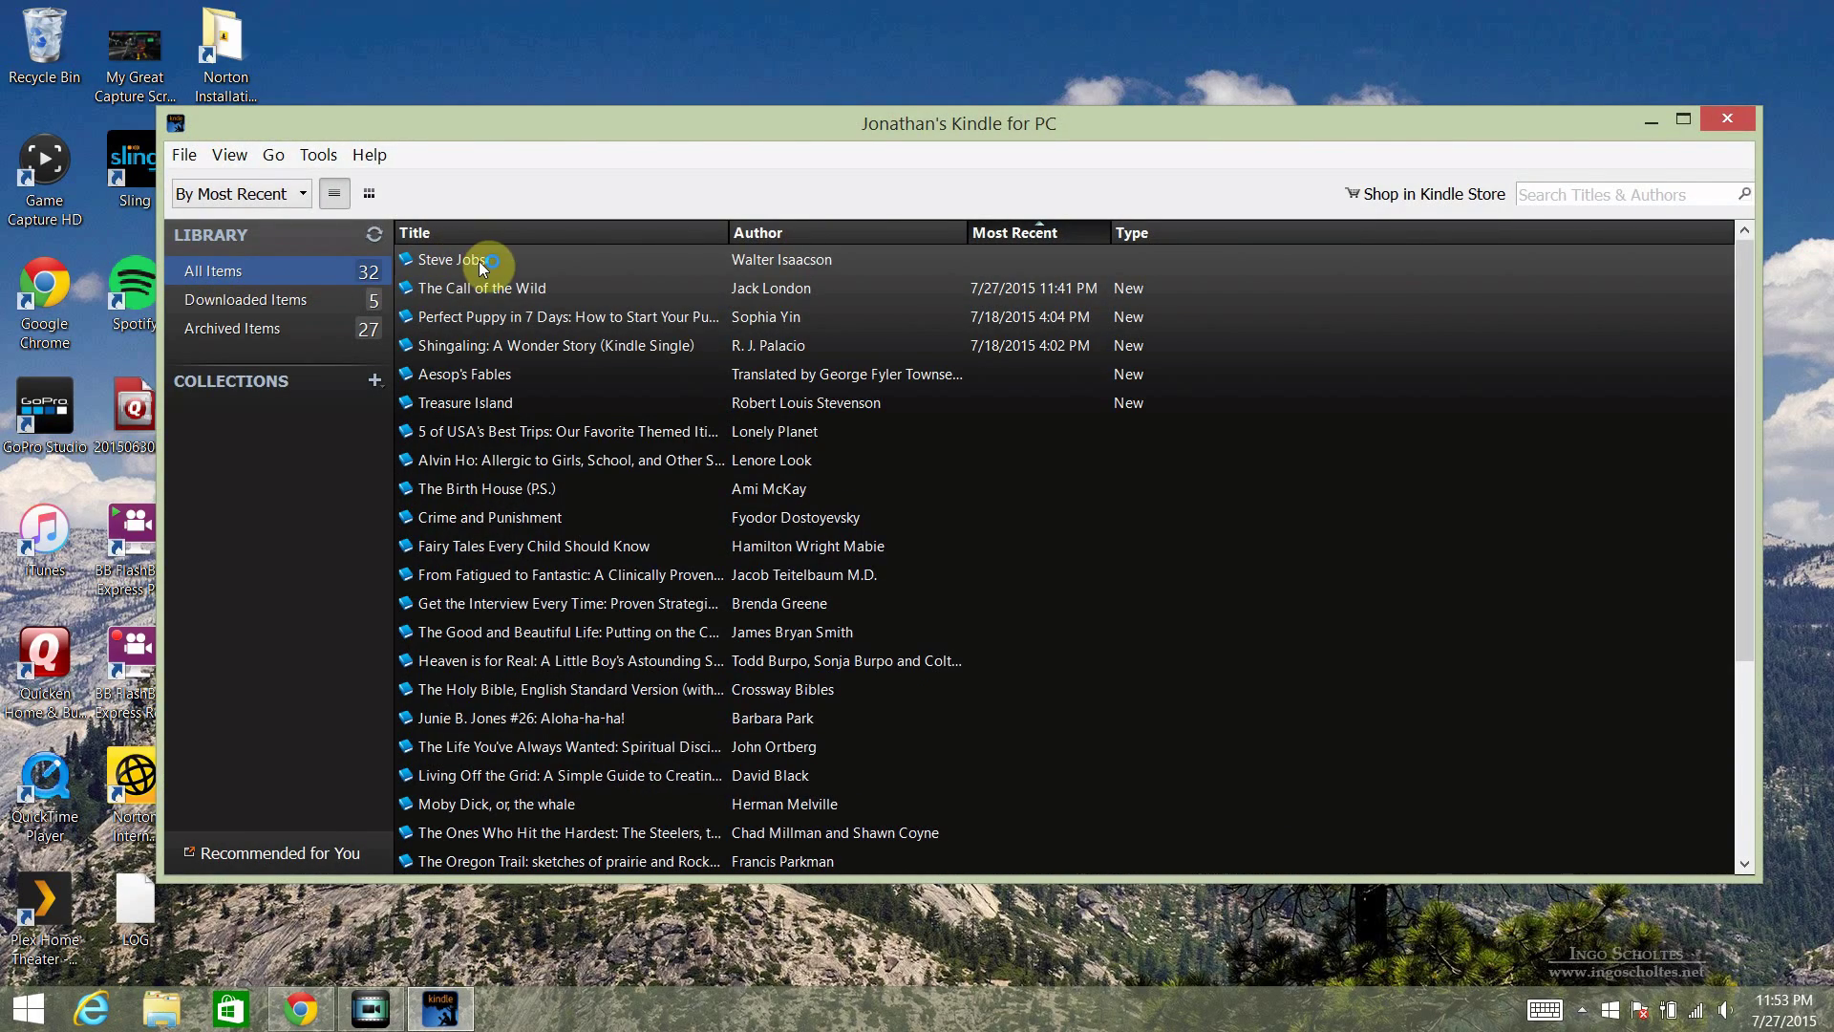
double_click(479, 260)
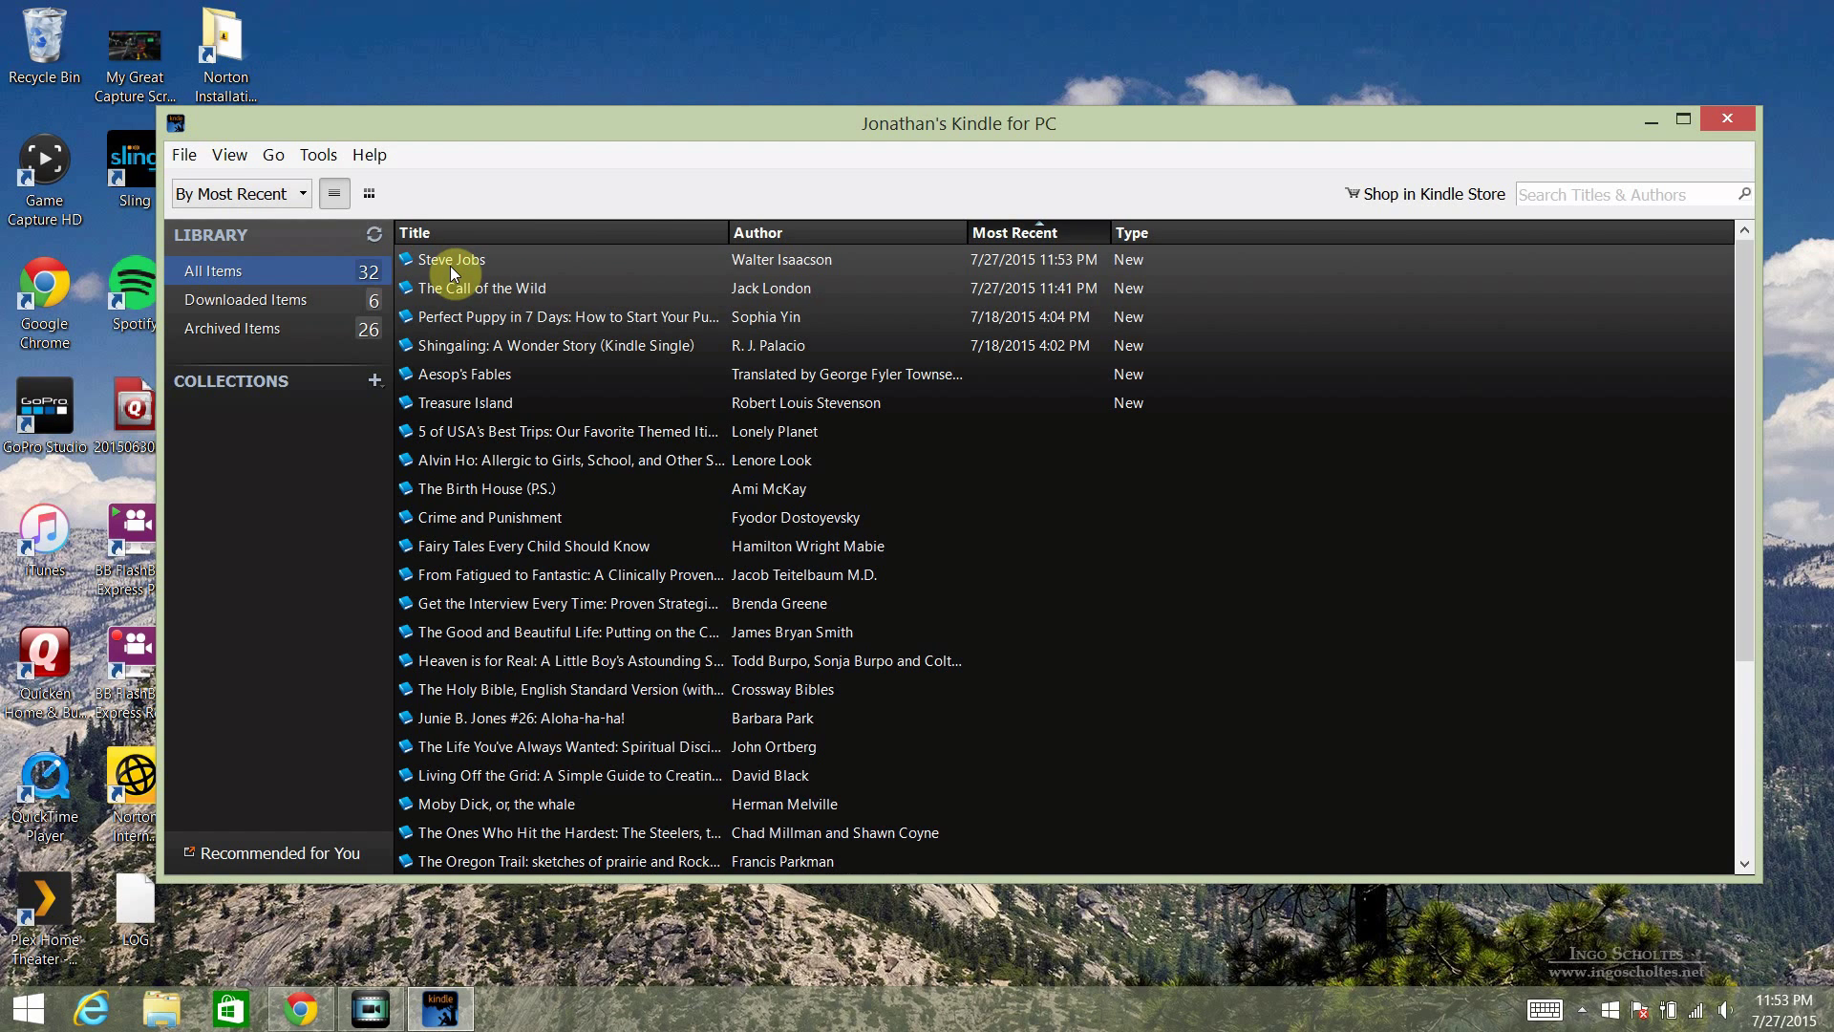
left_click(161, 1009)
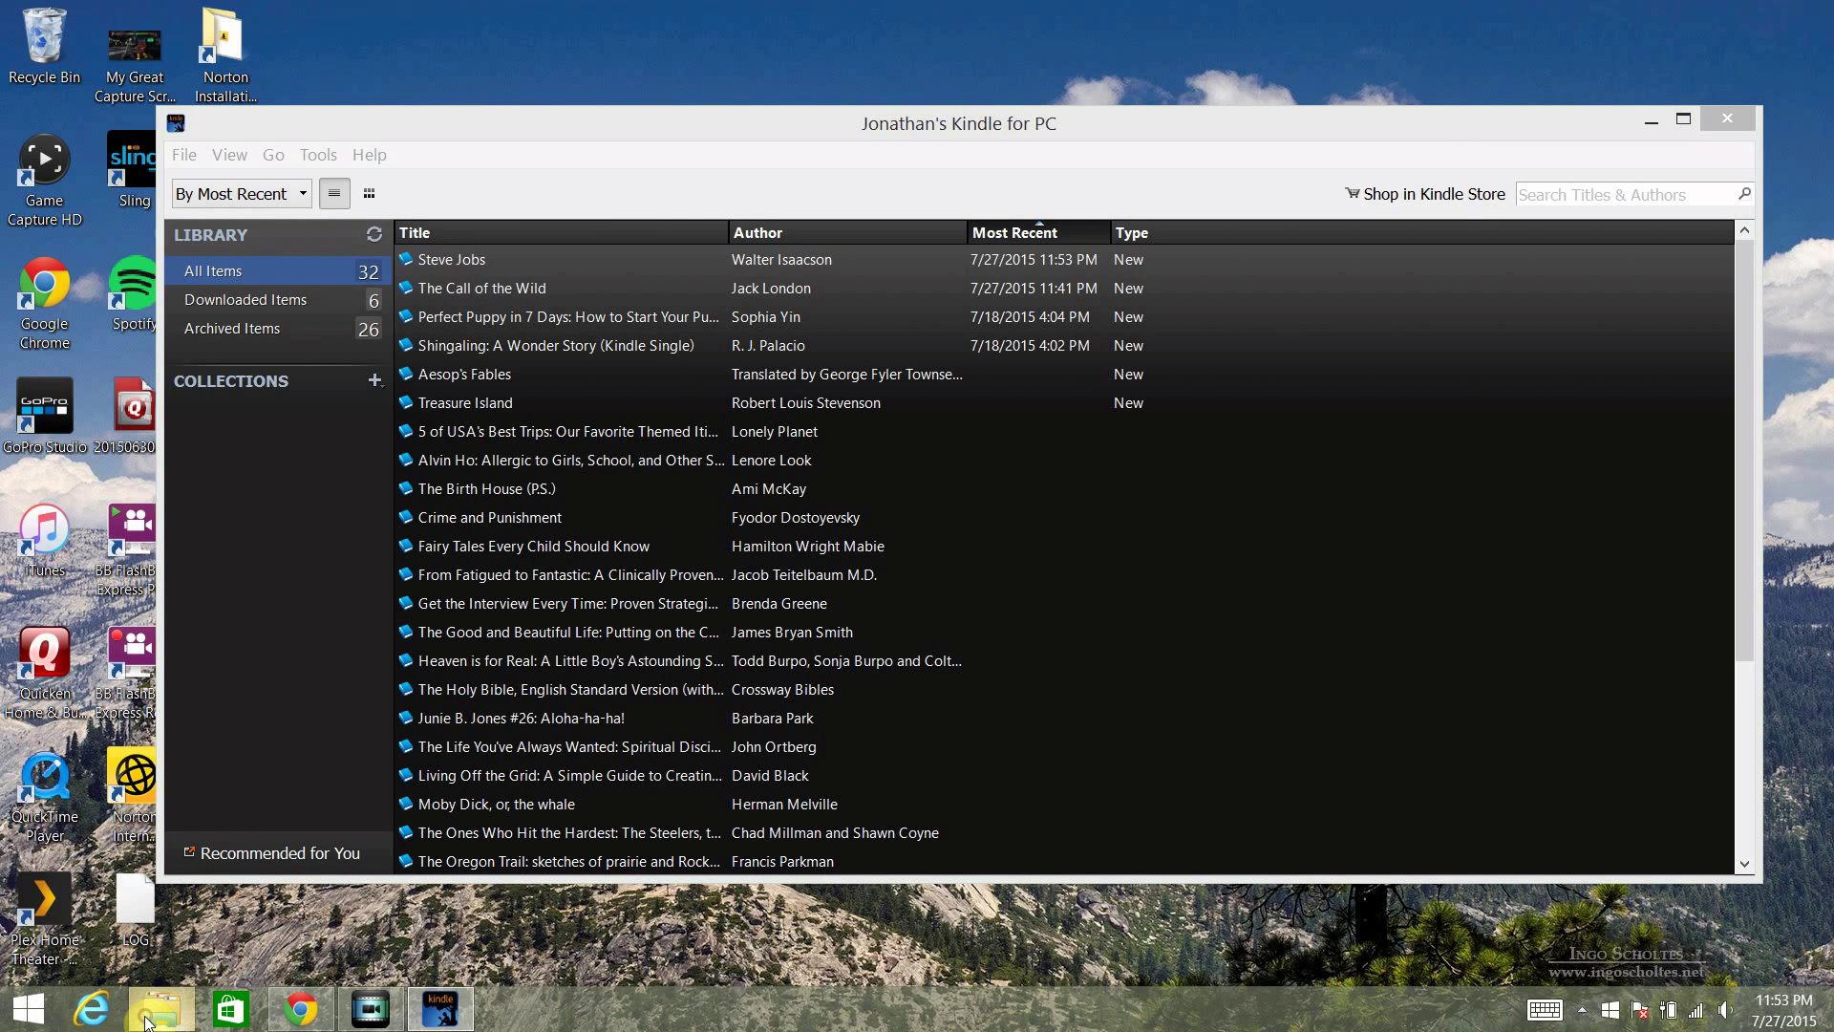
double_click(737, 253)
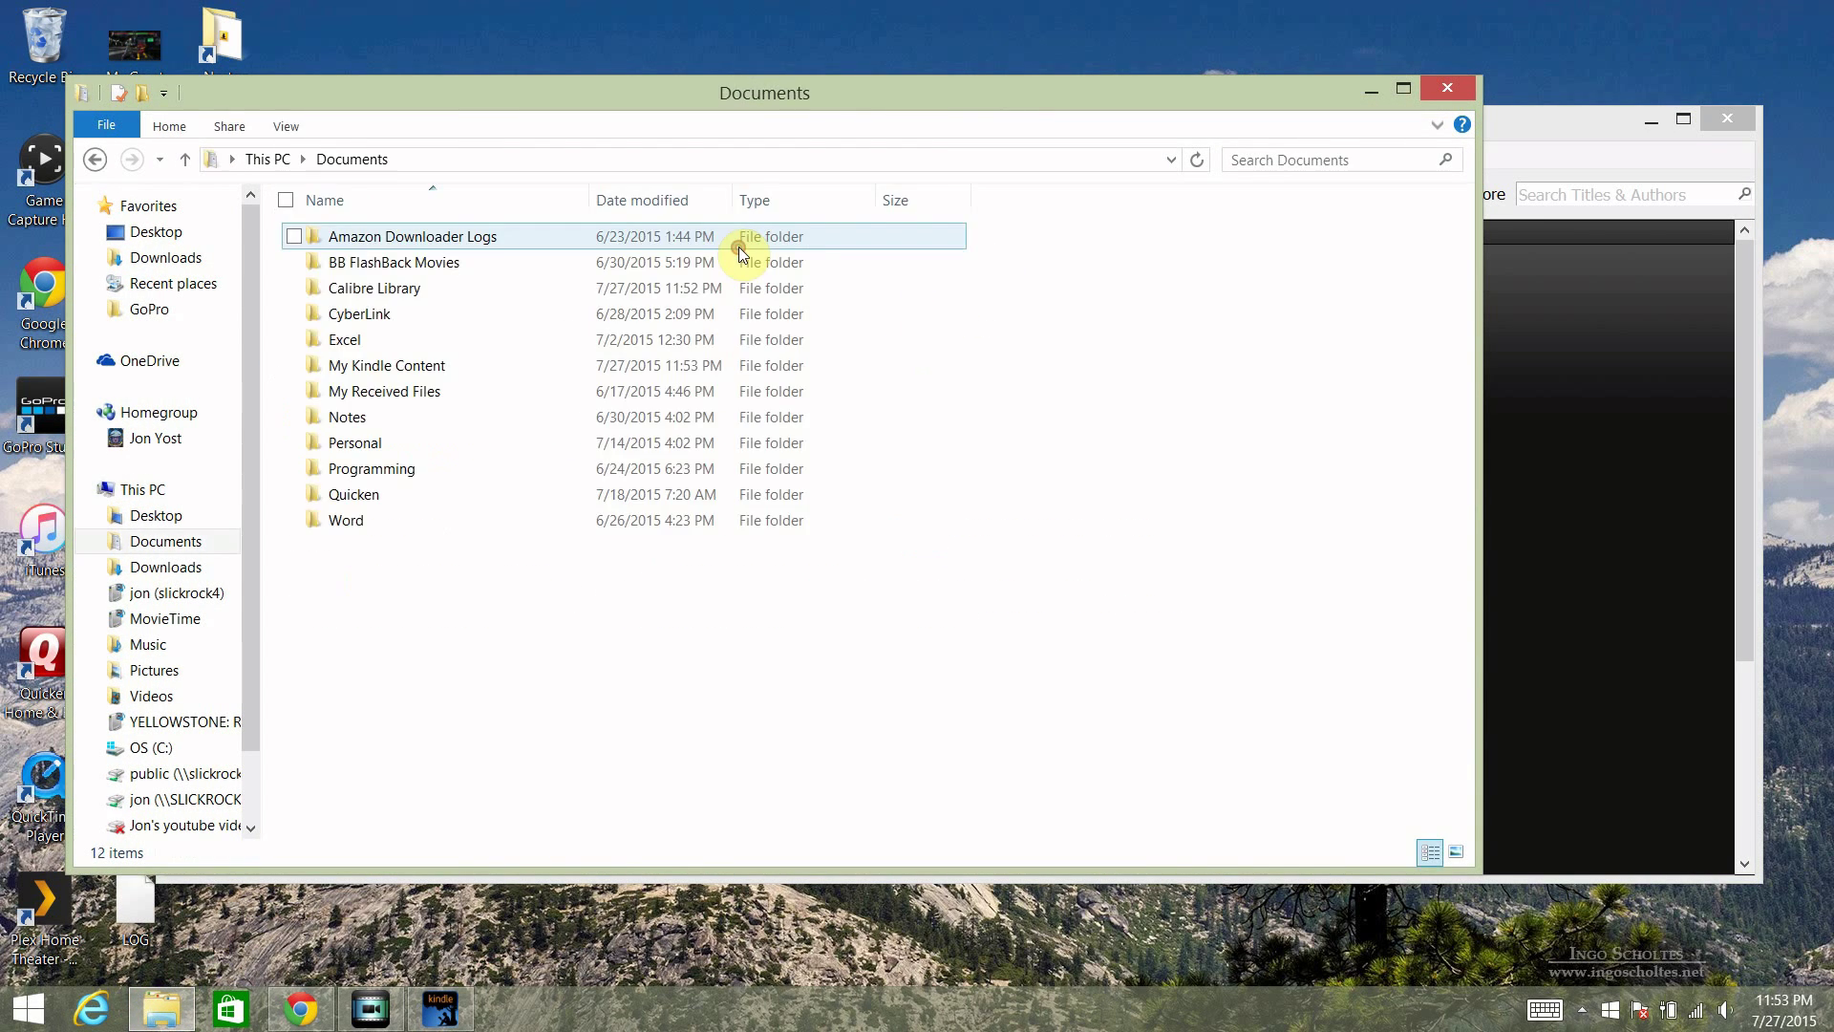
double_click(389, 372)
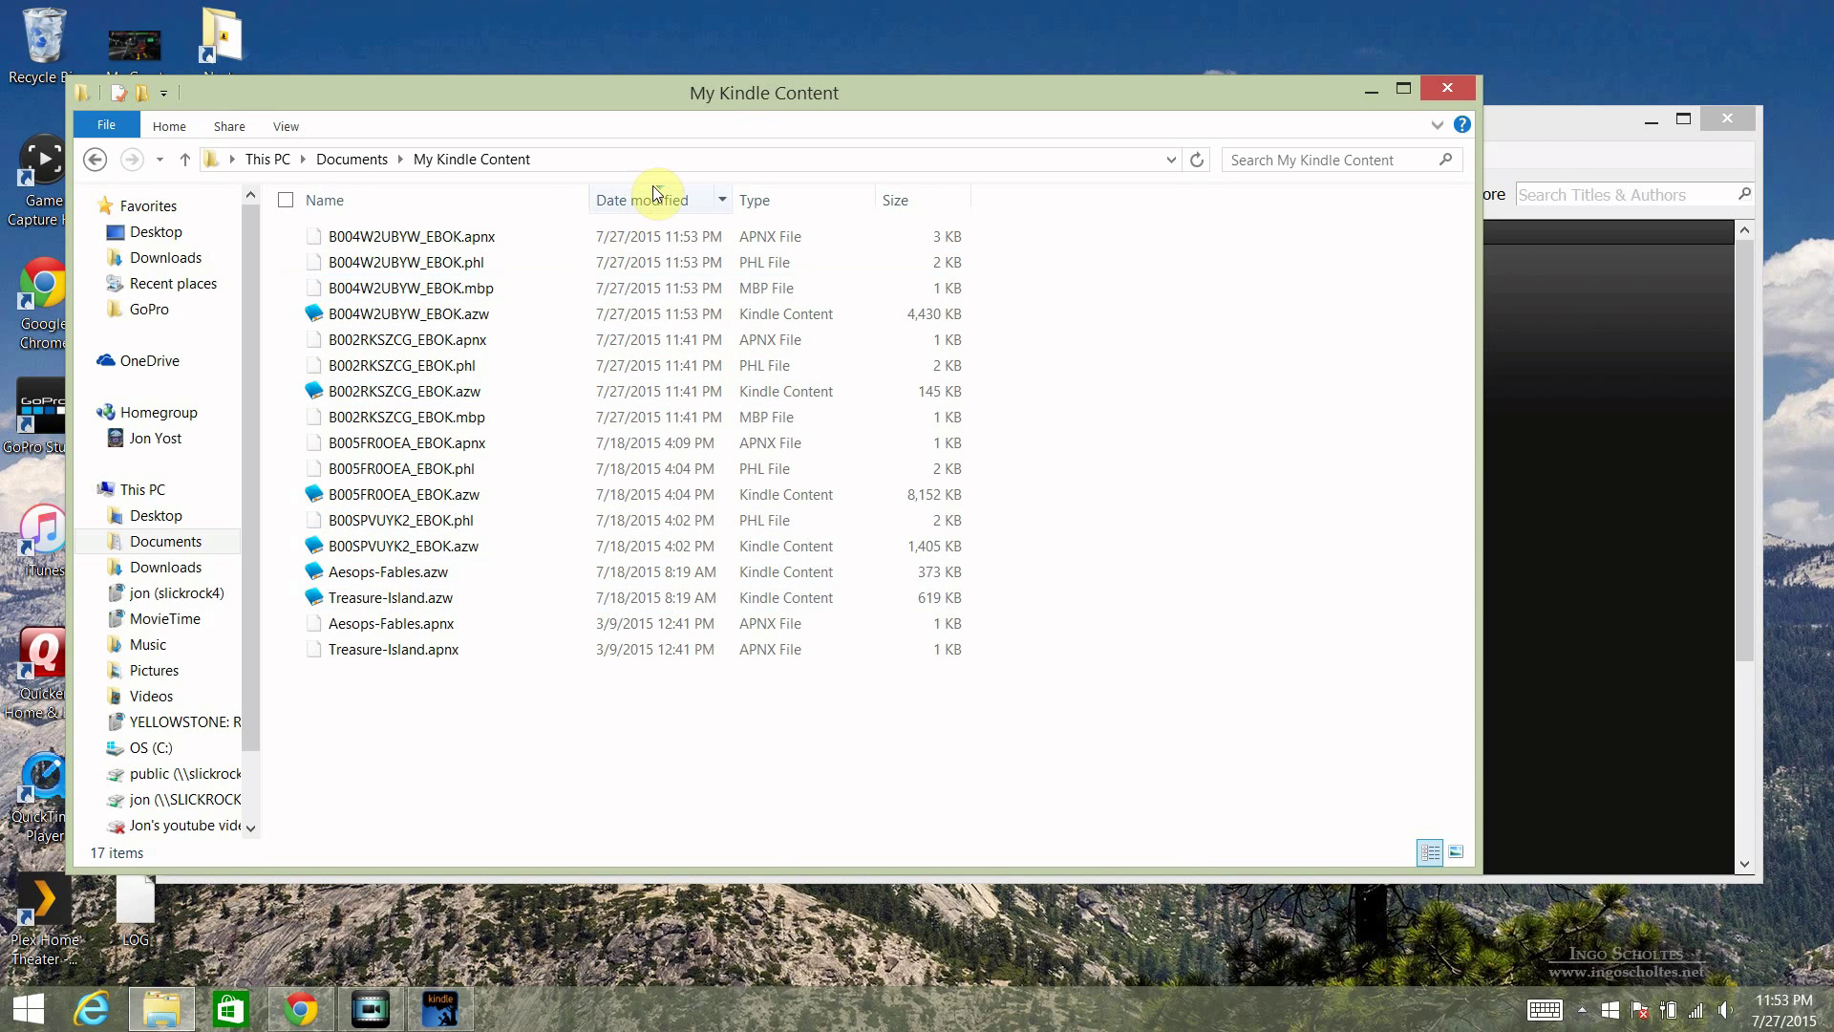
left_click(475, 315)
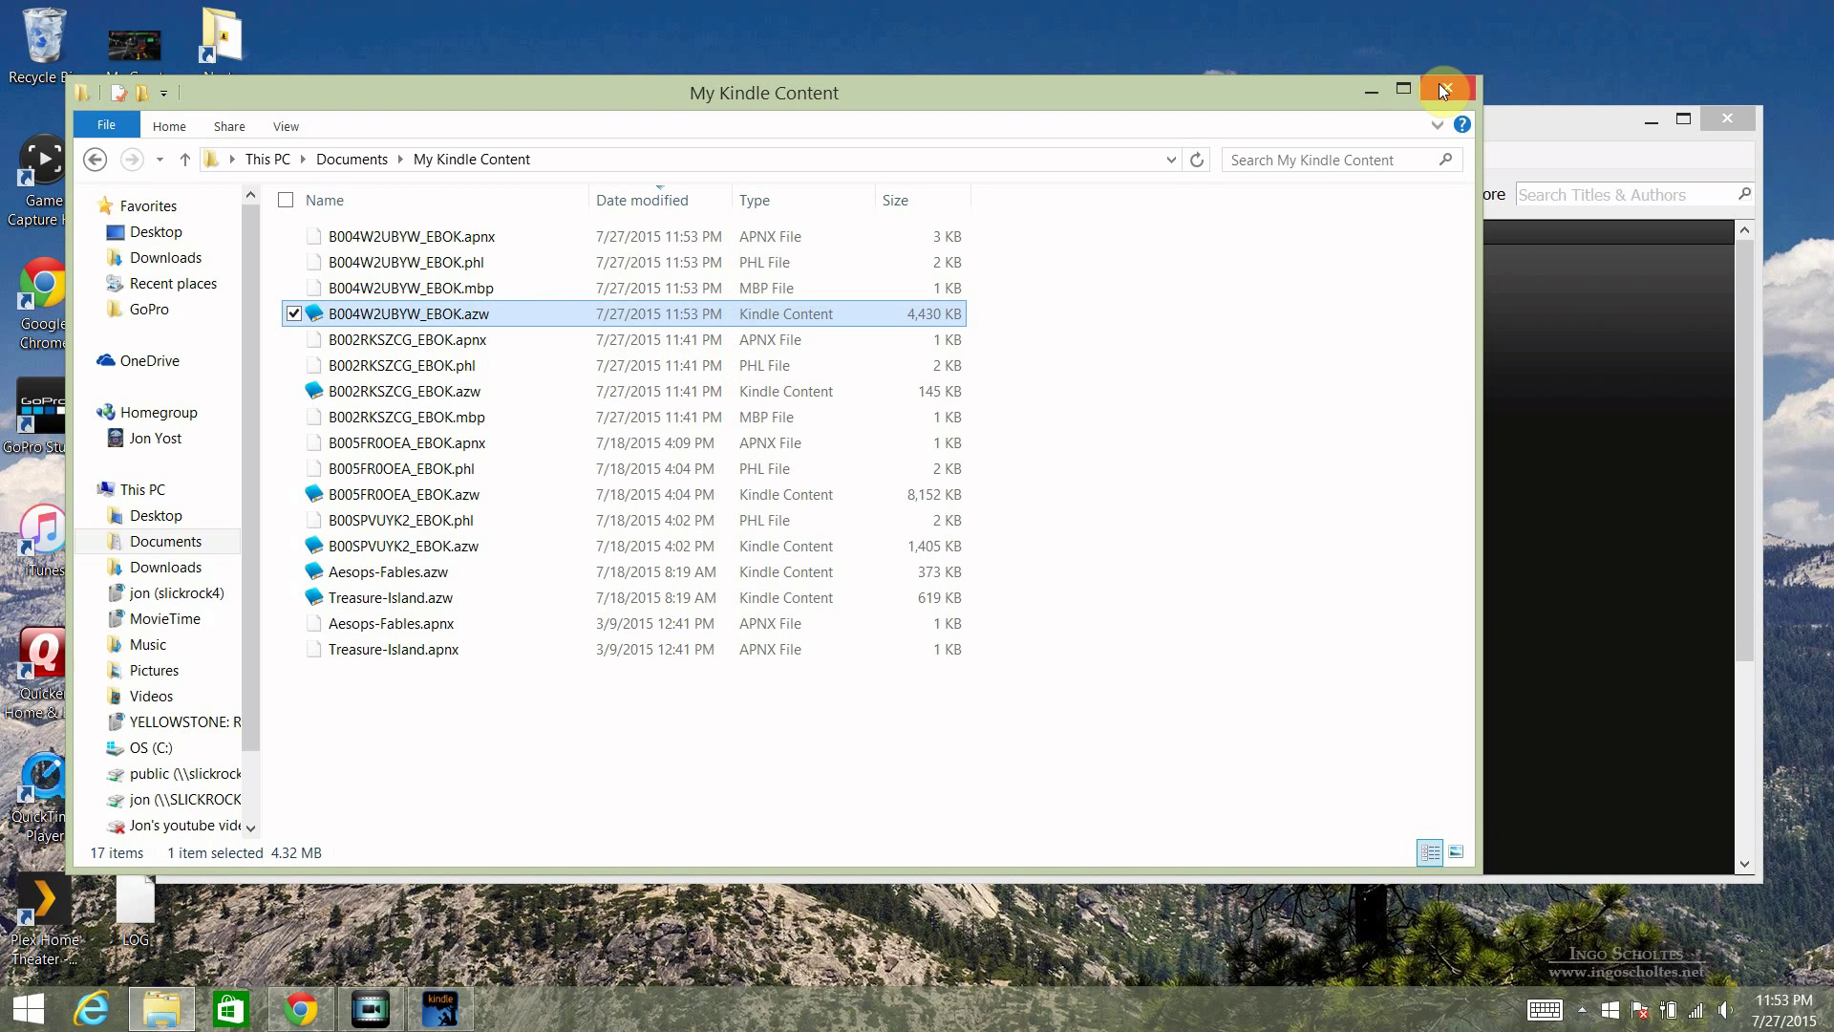
left_click(1364, 91)
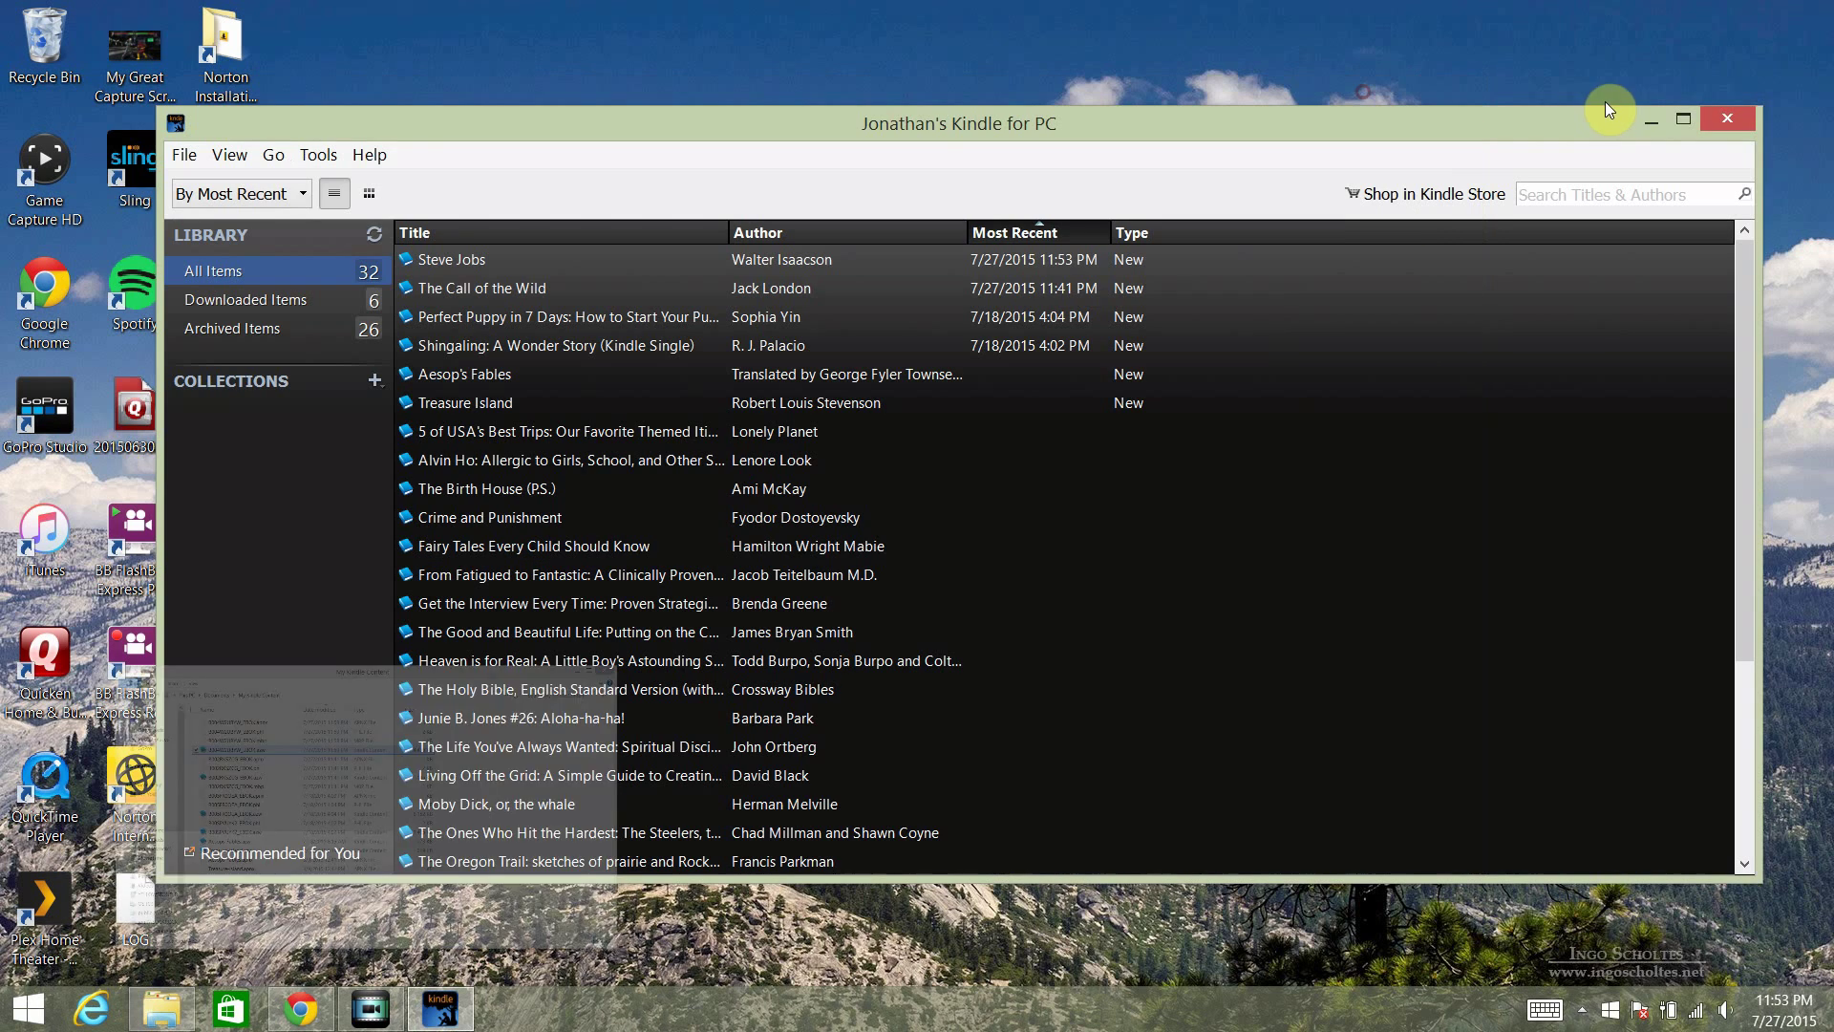
left_click(1659, 119)
- Launch calibre and add B004W2UBYW_EBOK.azw from My Kindle Content to the library
left_click(225, 160)
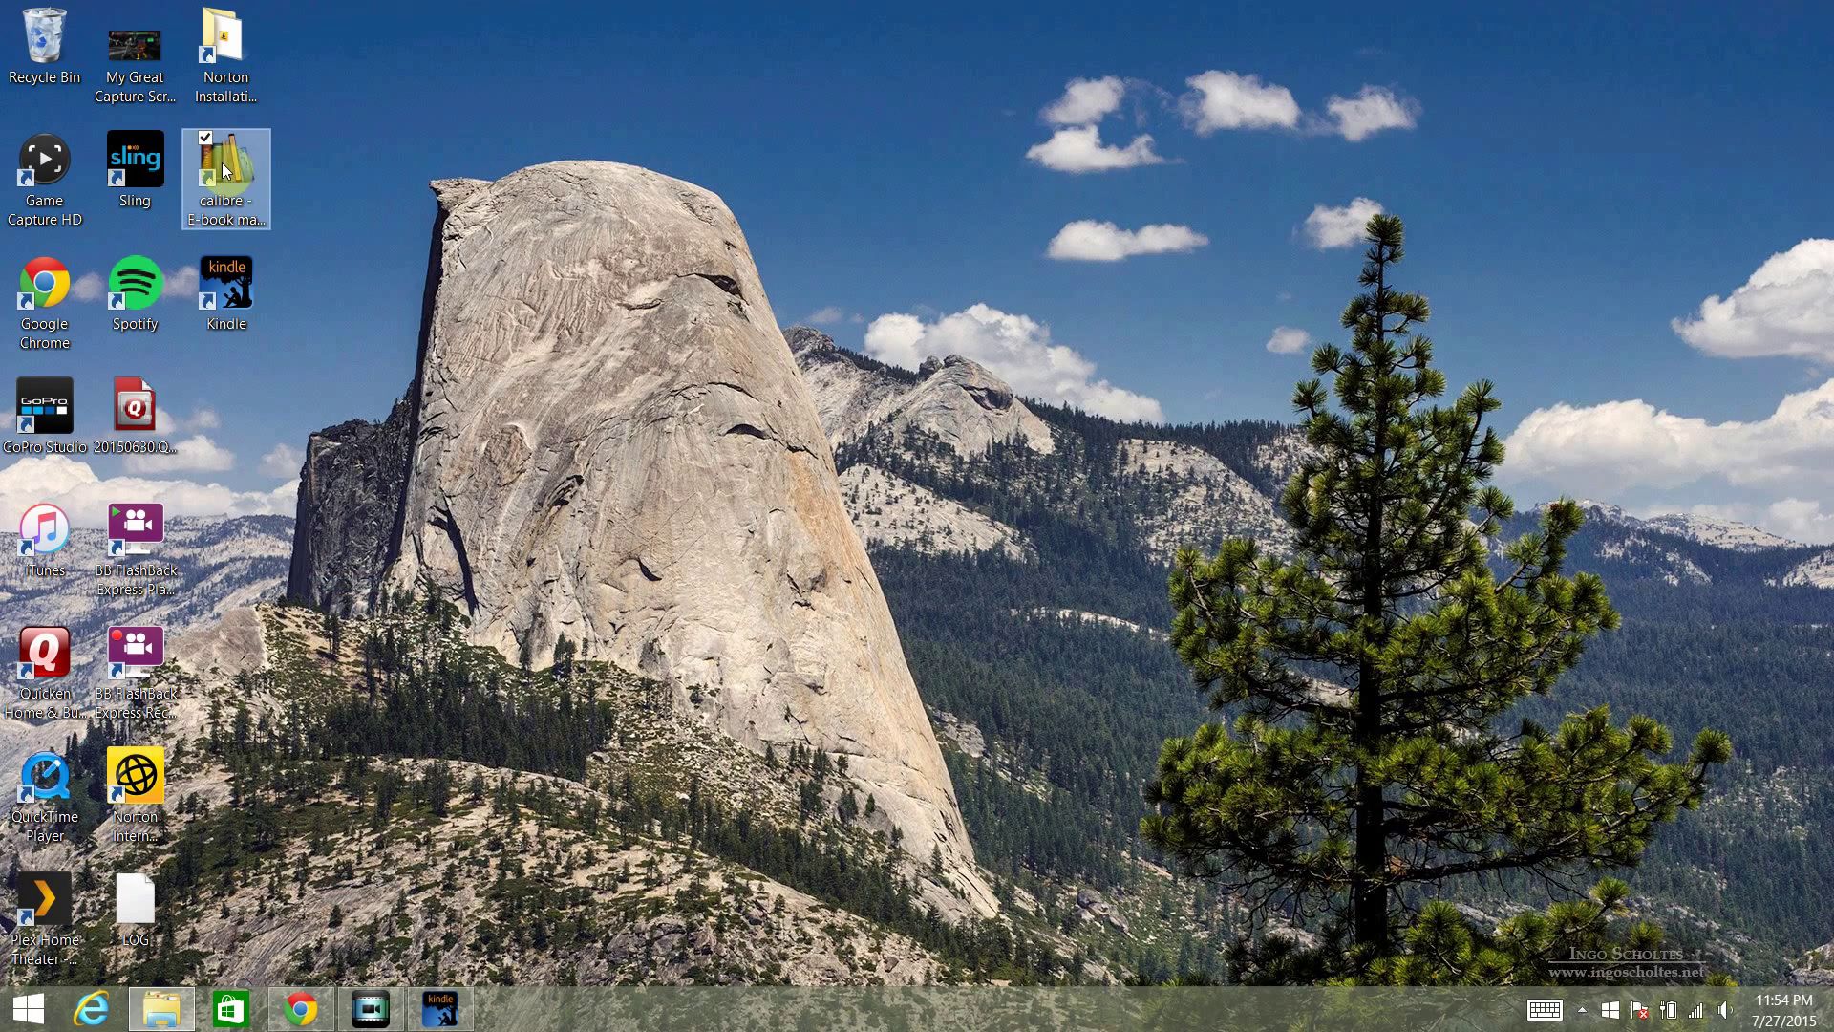
double_click(221, 163)
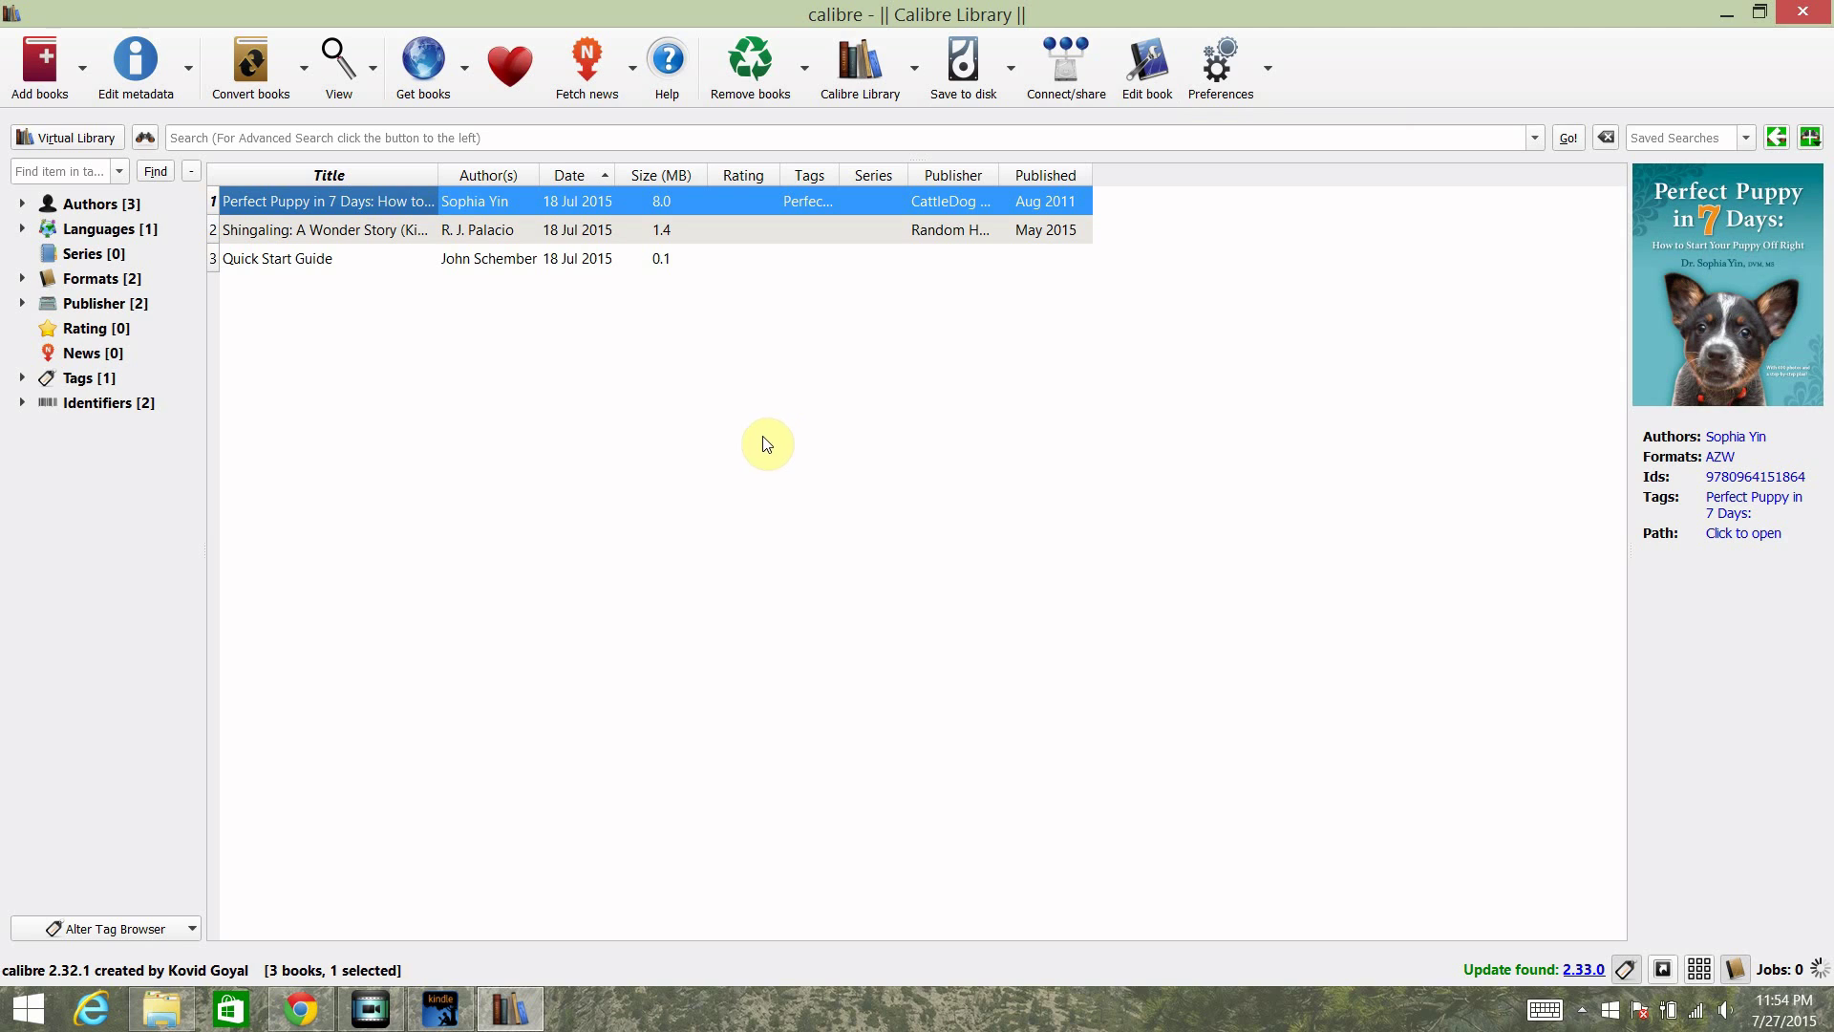
left_click(42, 54)
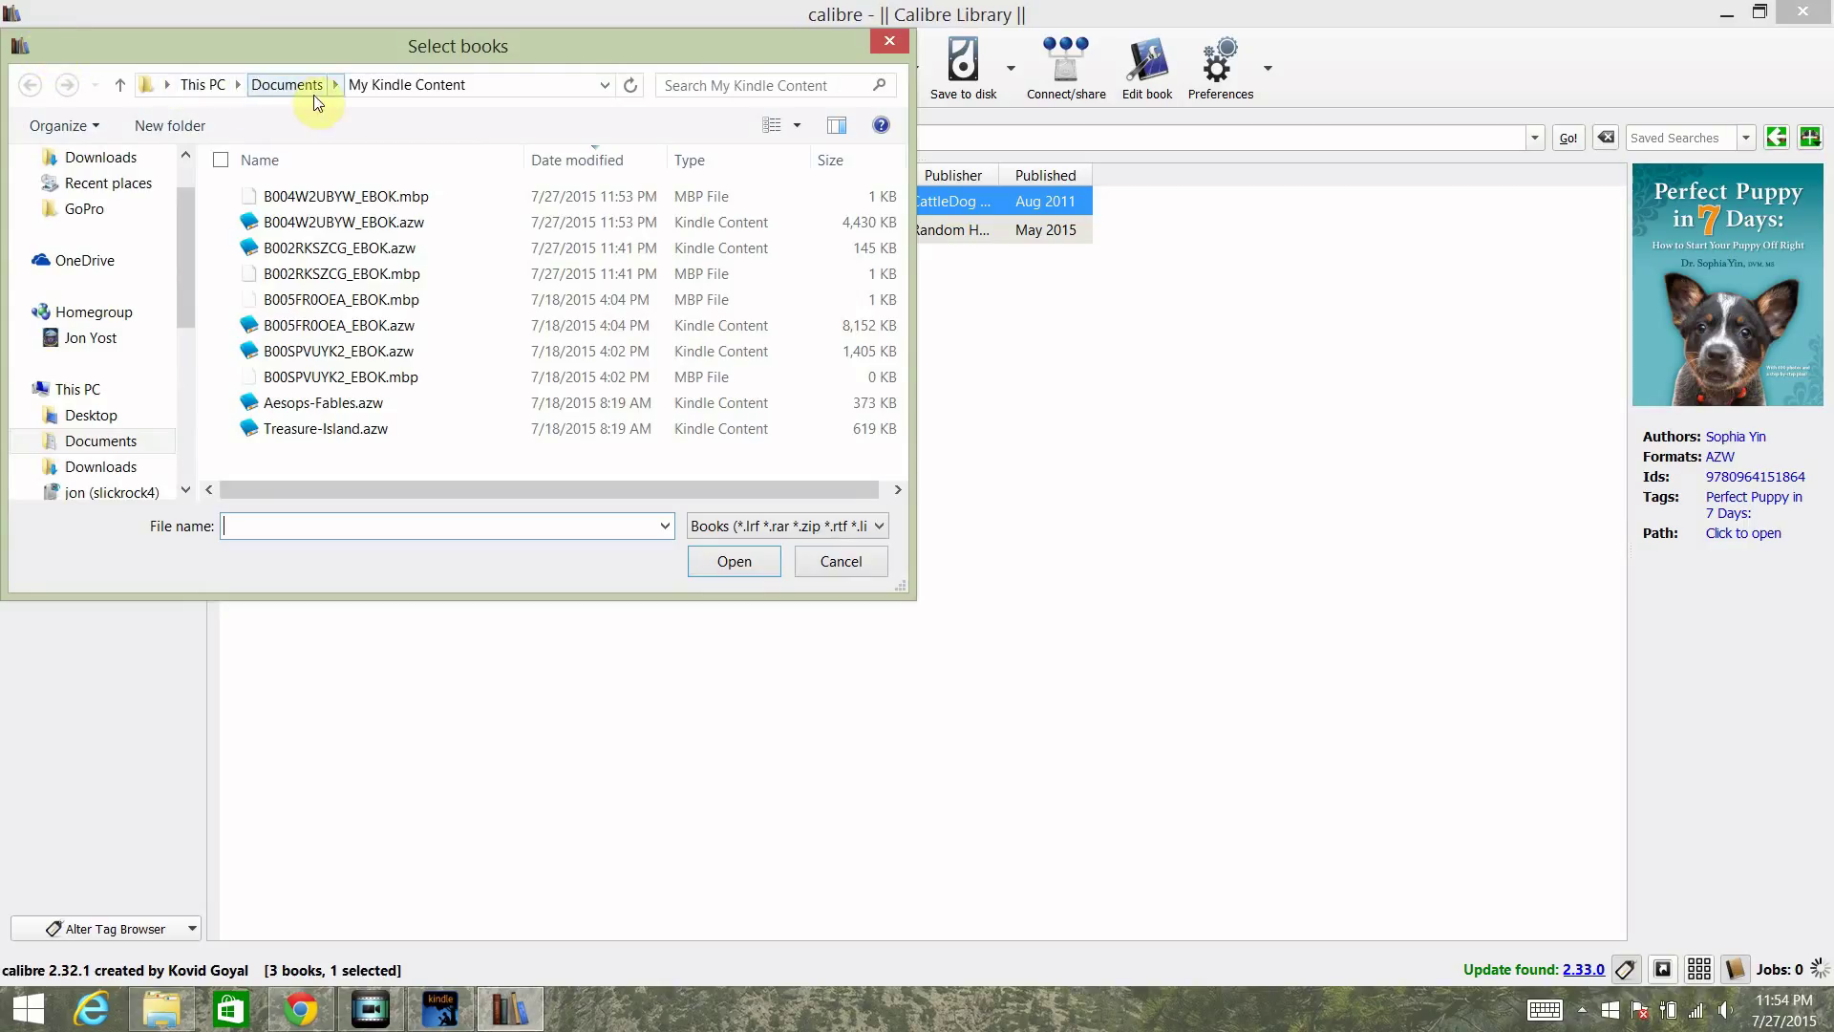
left_click(399, 226)
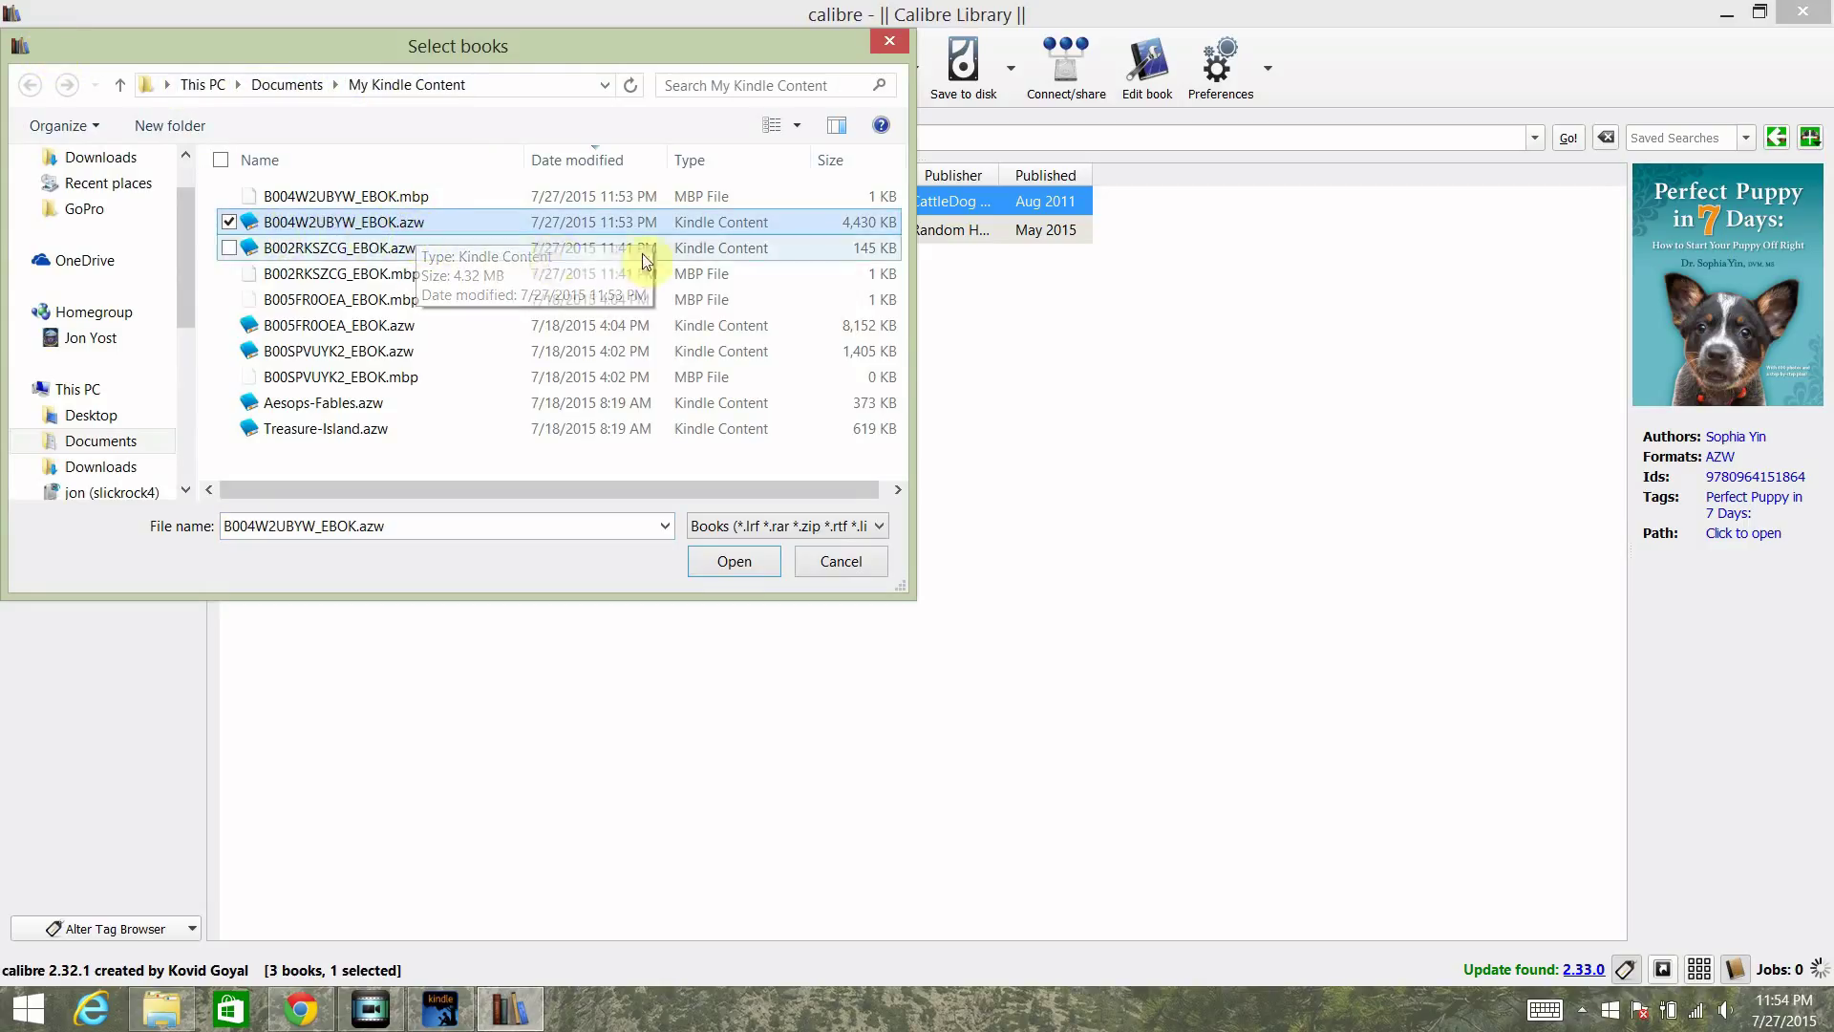
left_click(726, 561)
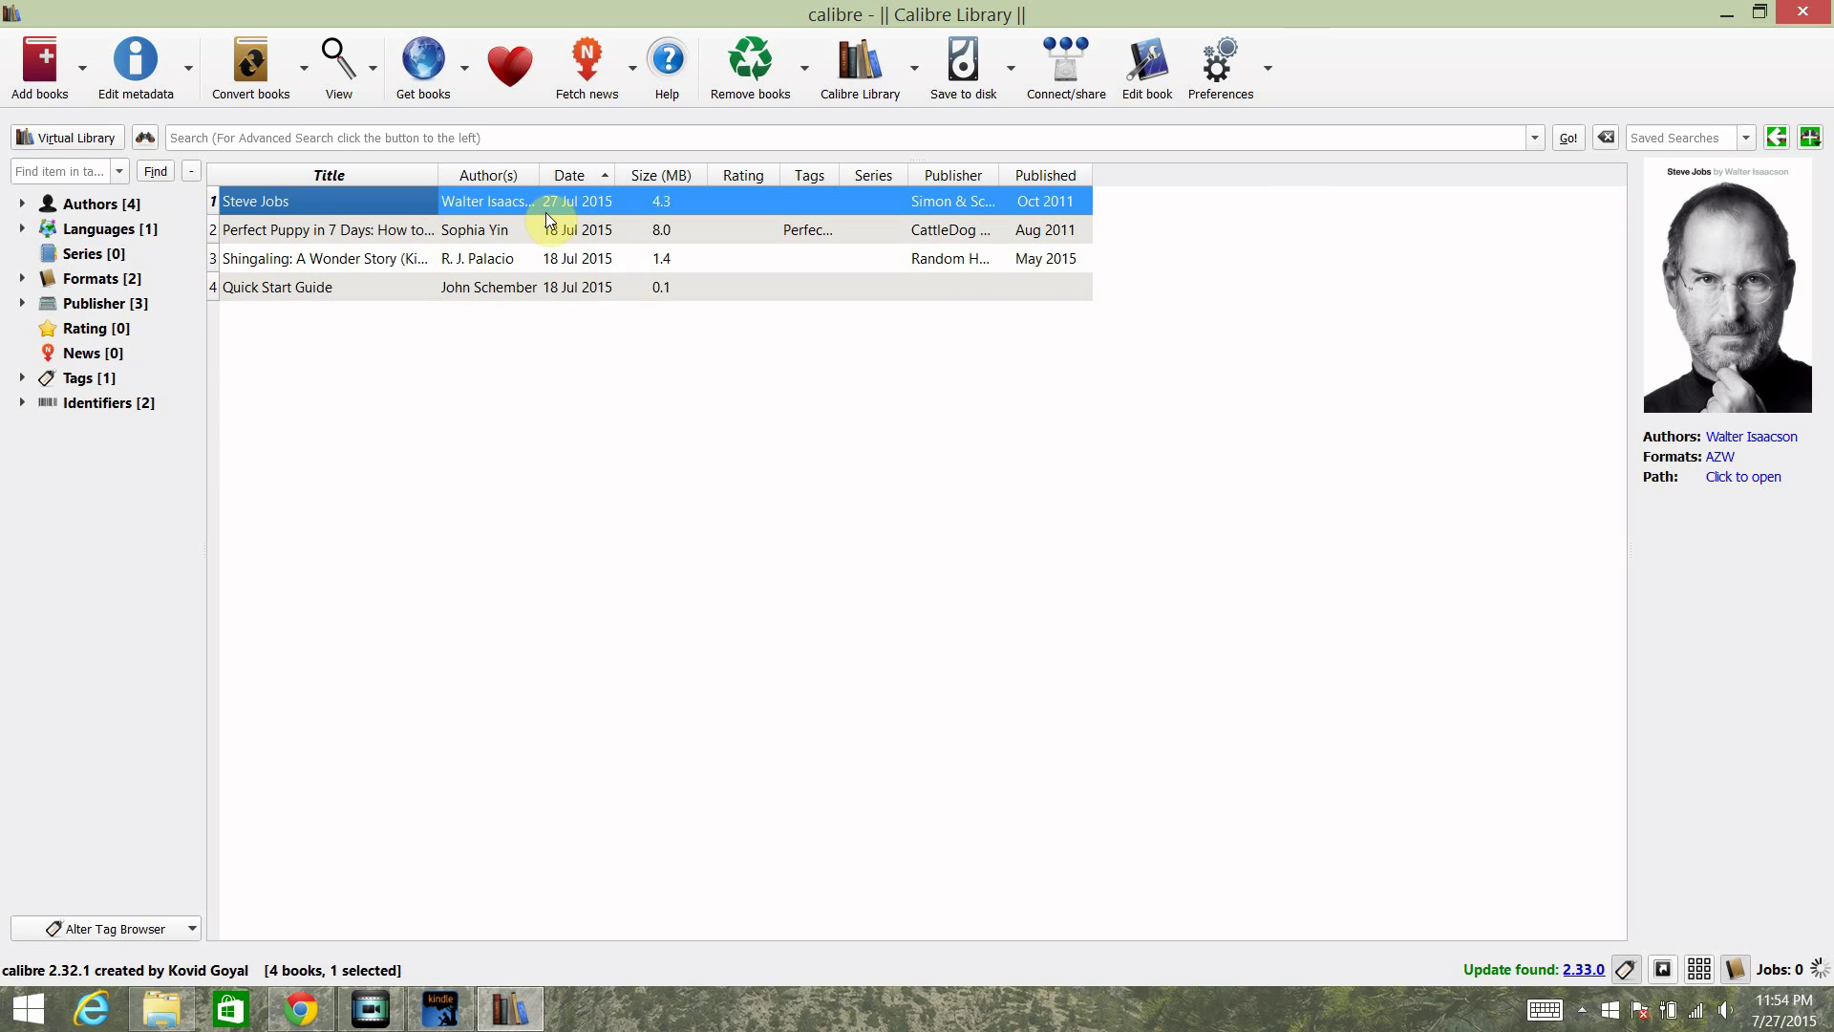
right_click(598, 205)
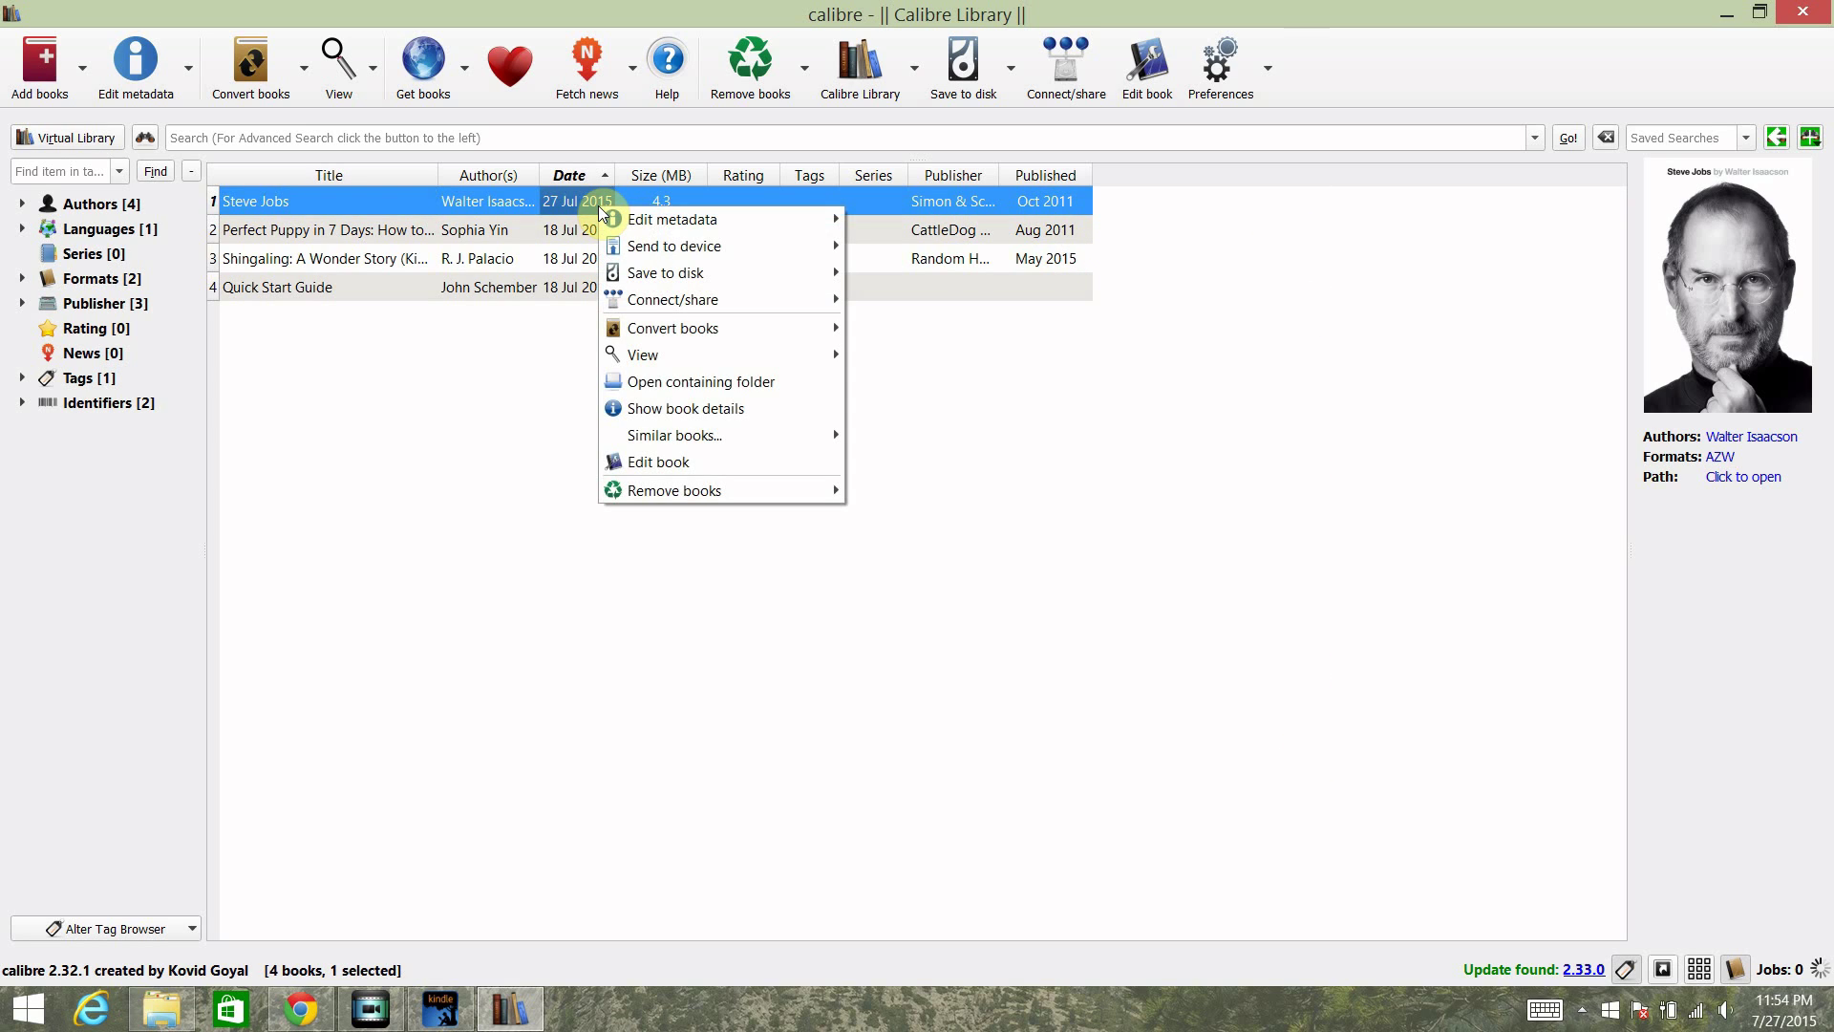
mouse_move(698, 302)
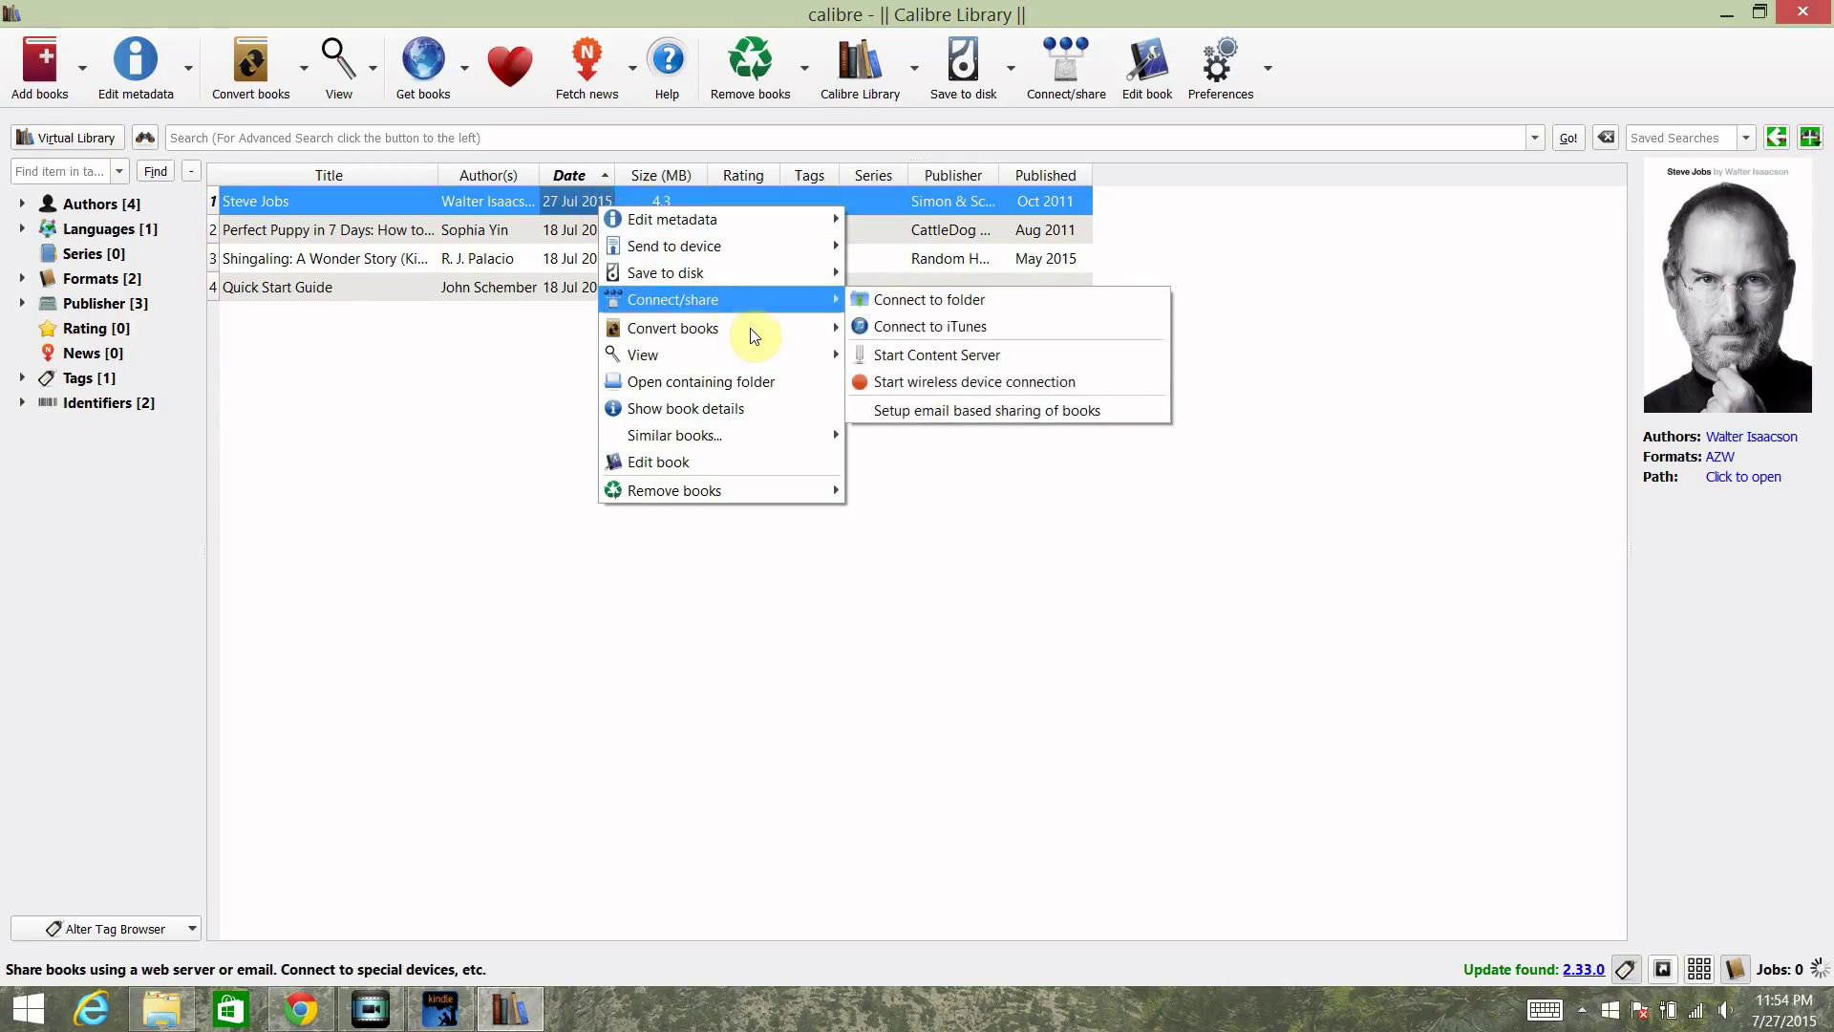
mouse_move(707, 332)
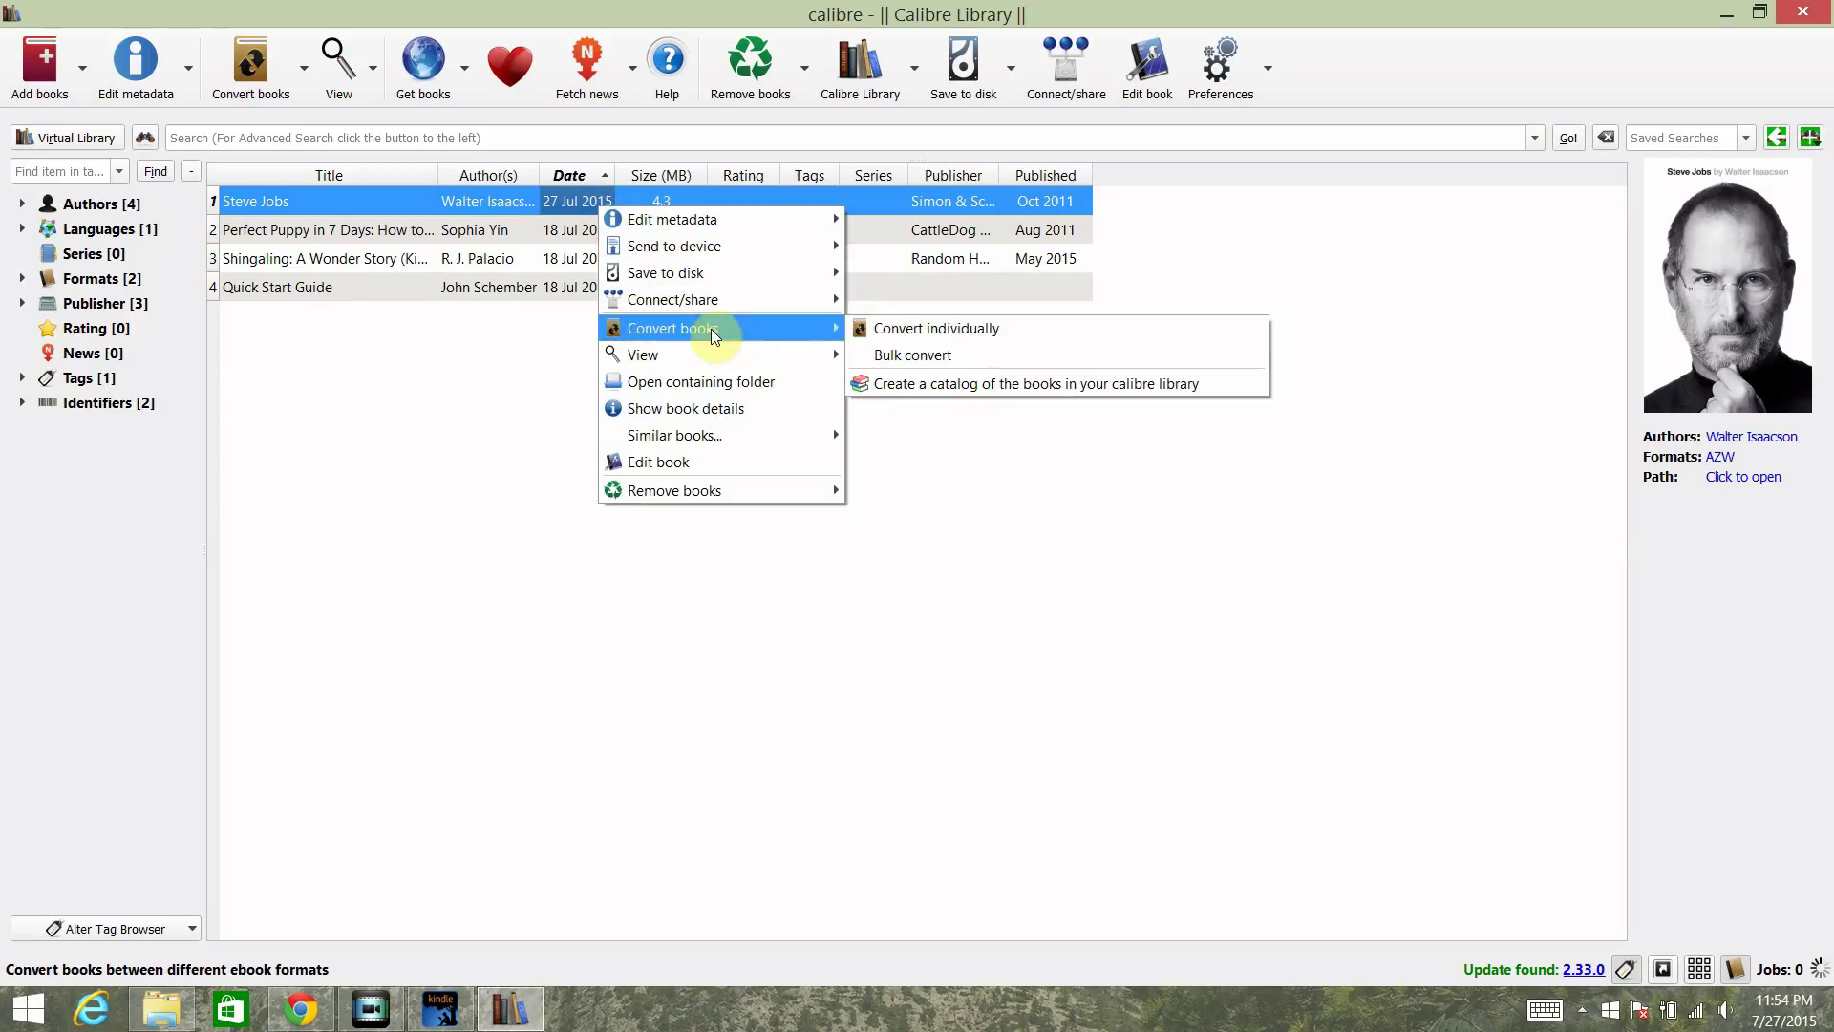
left_click(905, 335)
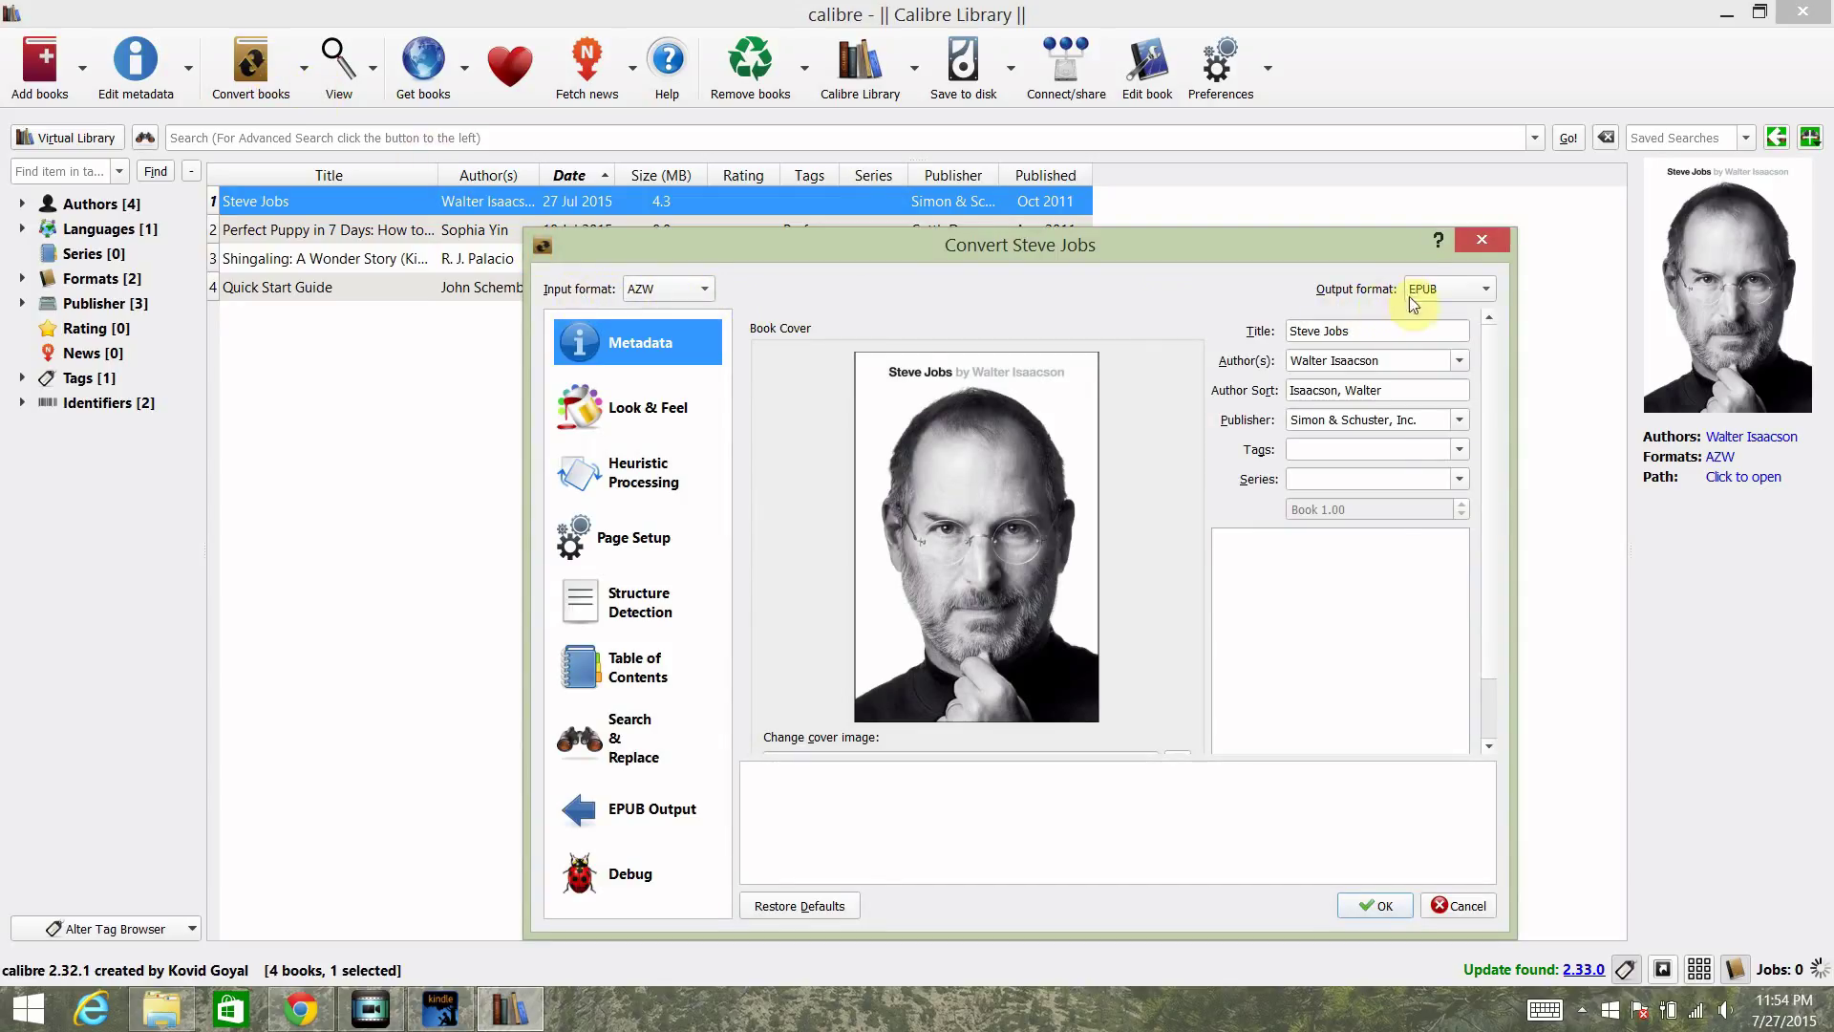
left_click(1482, 289)
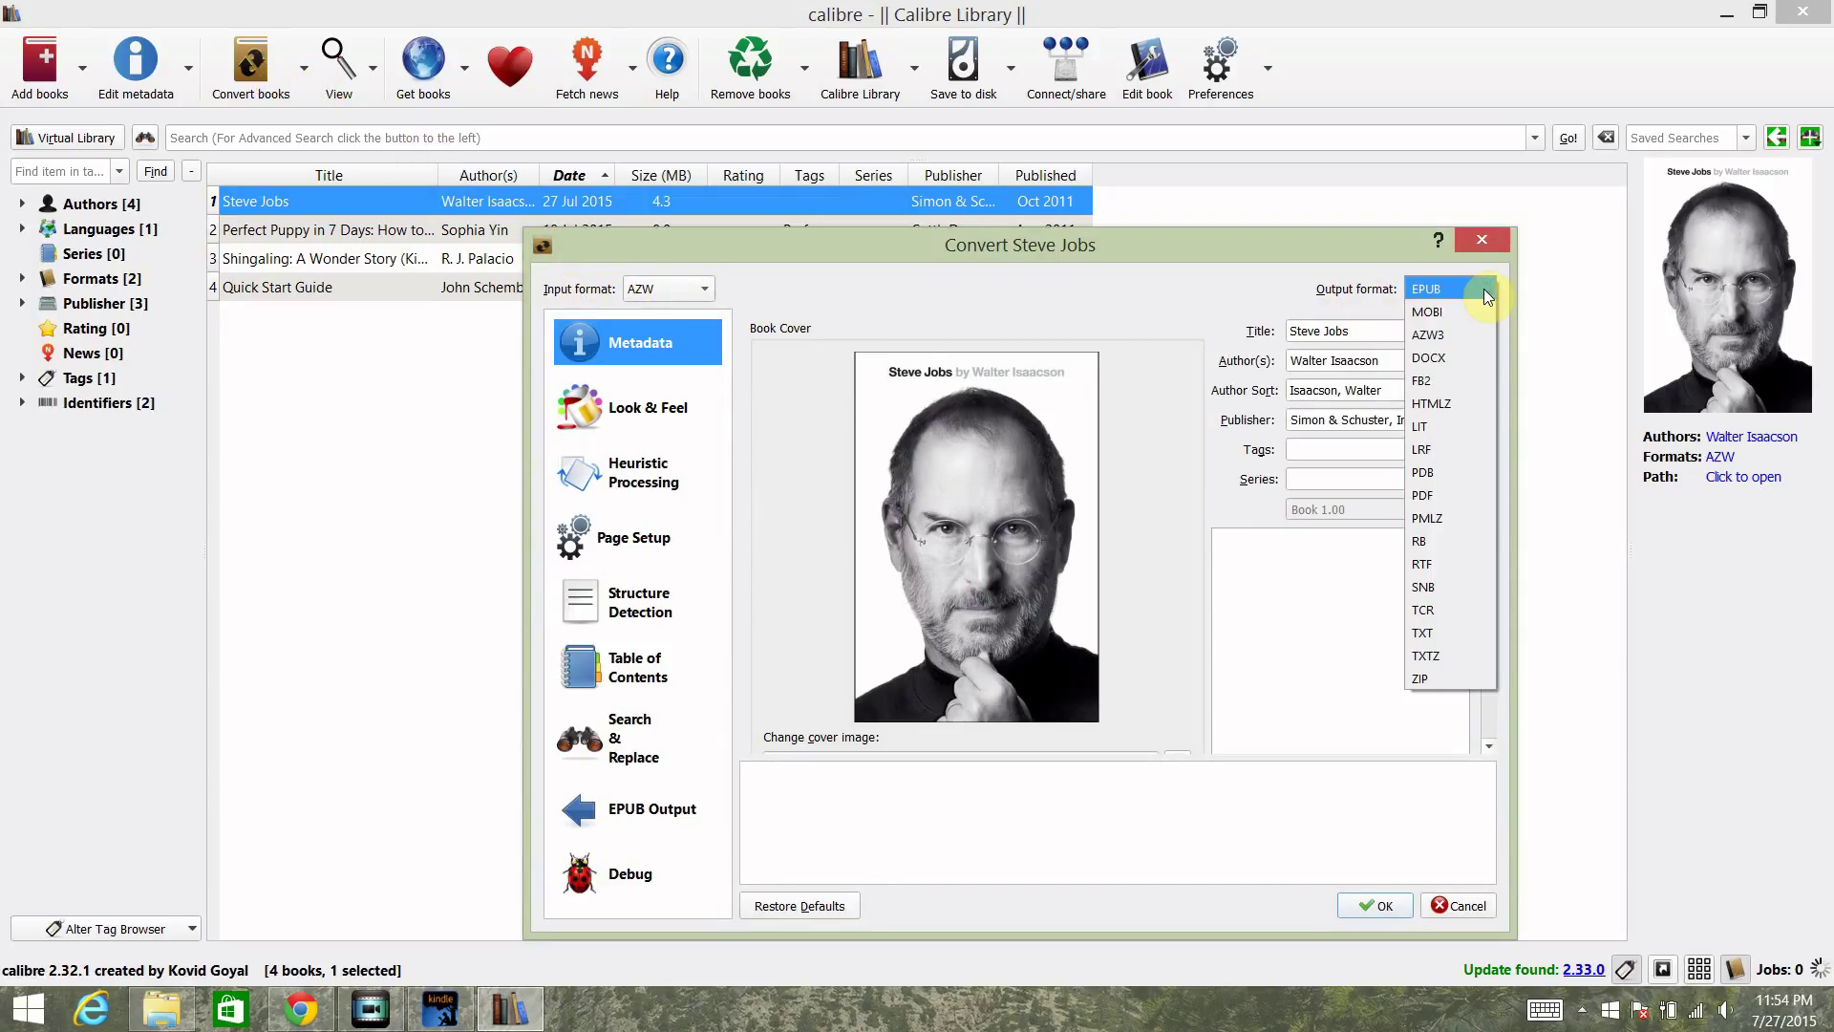
left_click(1236, 273)
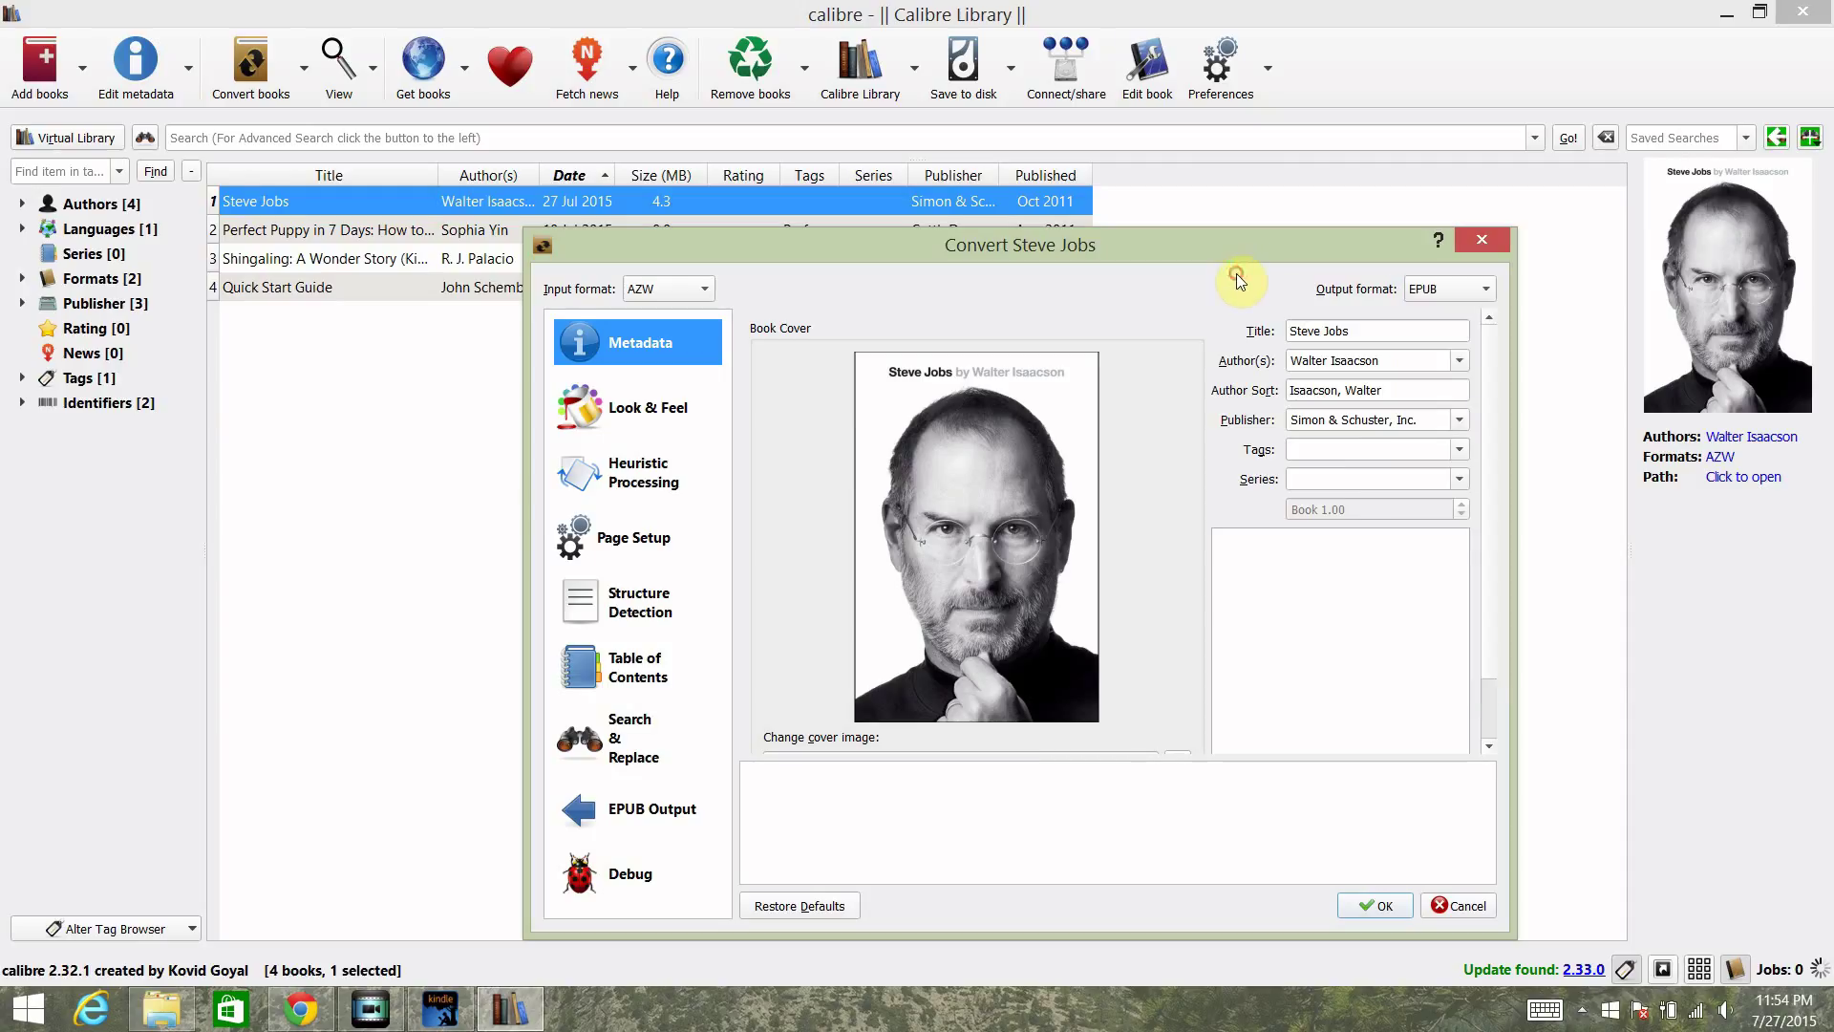
left_click(1384, 903)
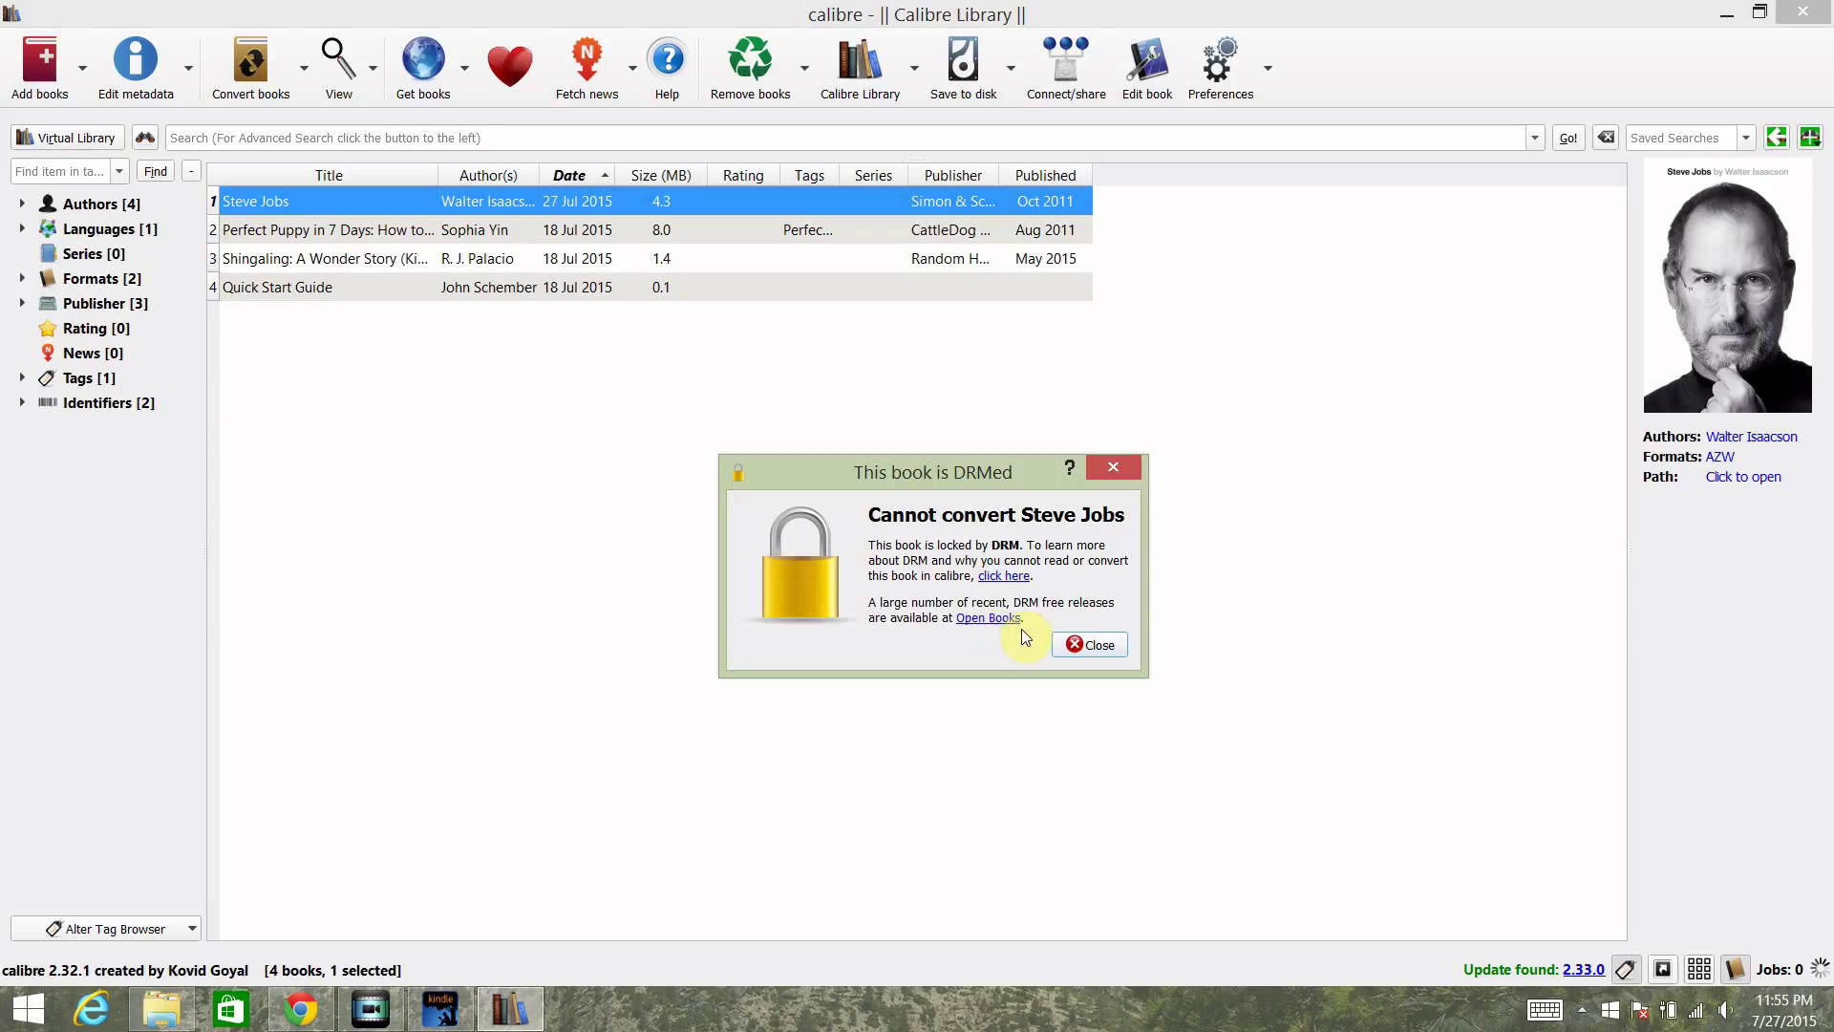
left_click(1096, 646)
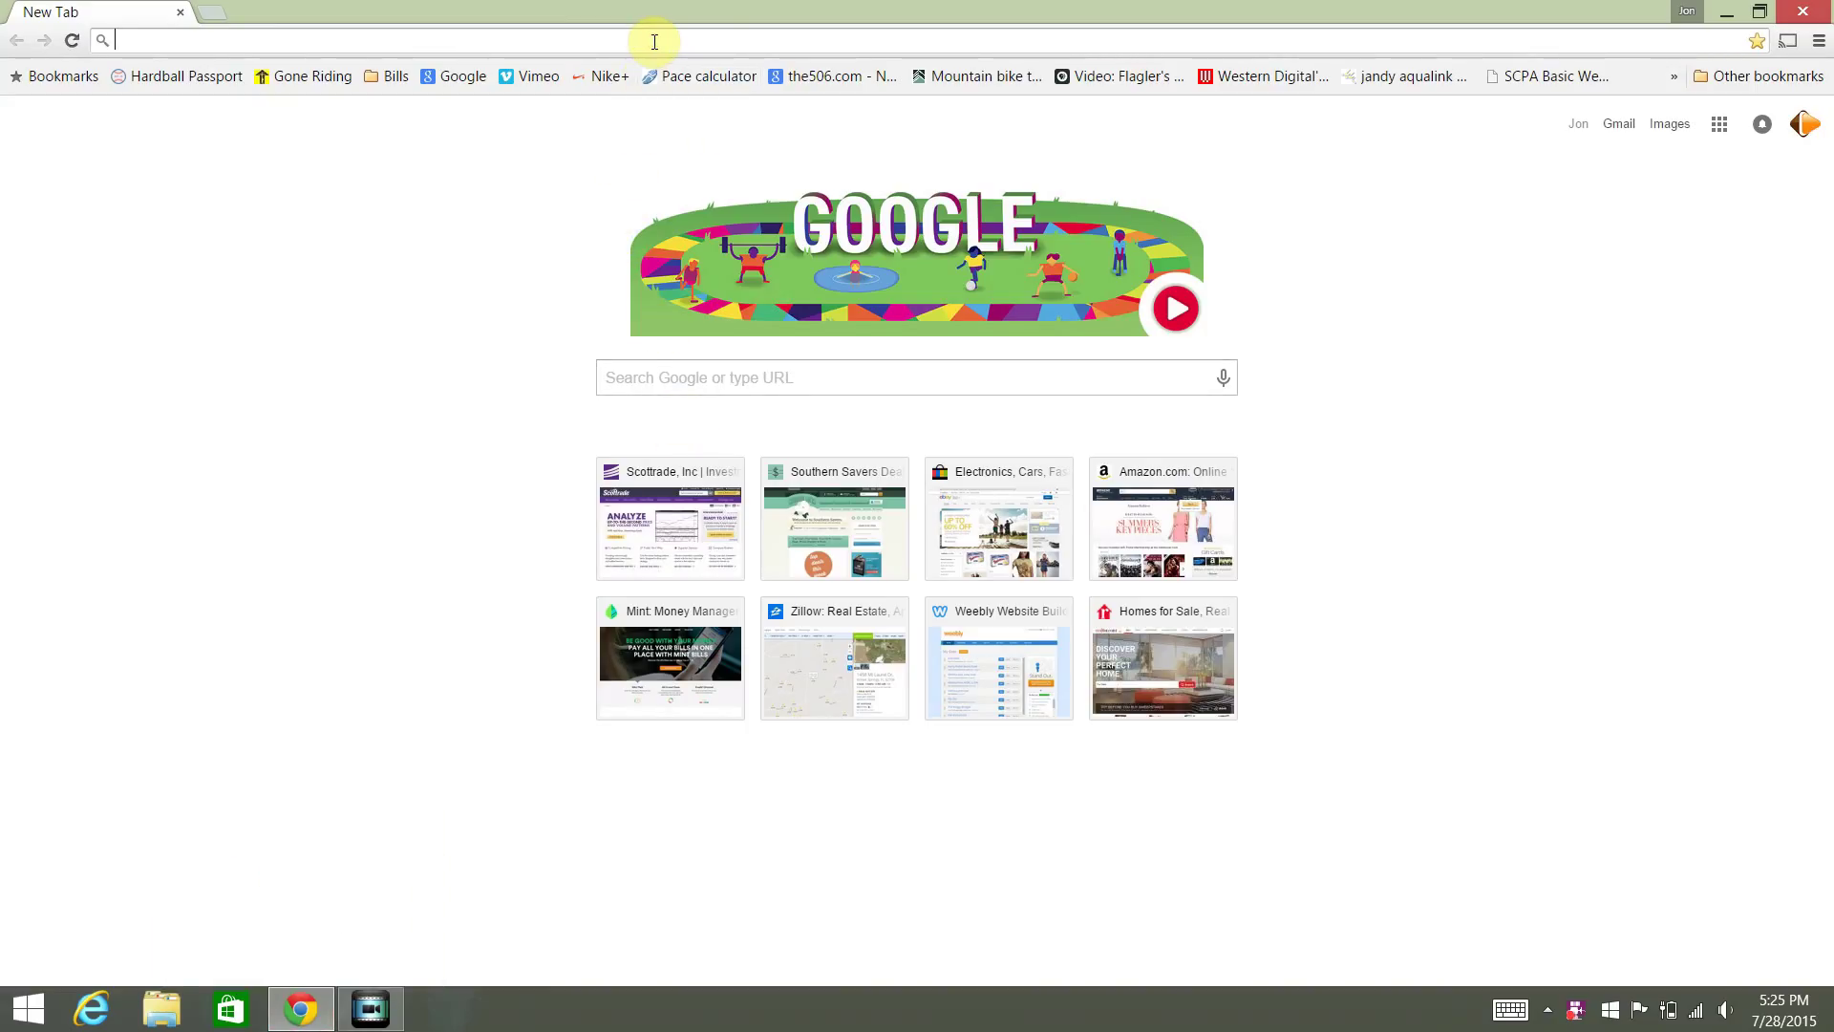
- Search Google for 'calibre drm plugin' and open Apprentice Alf's Blog
type("calibre ")
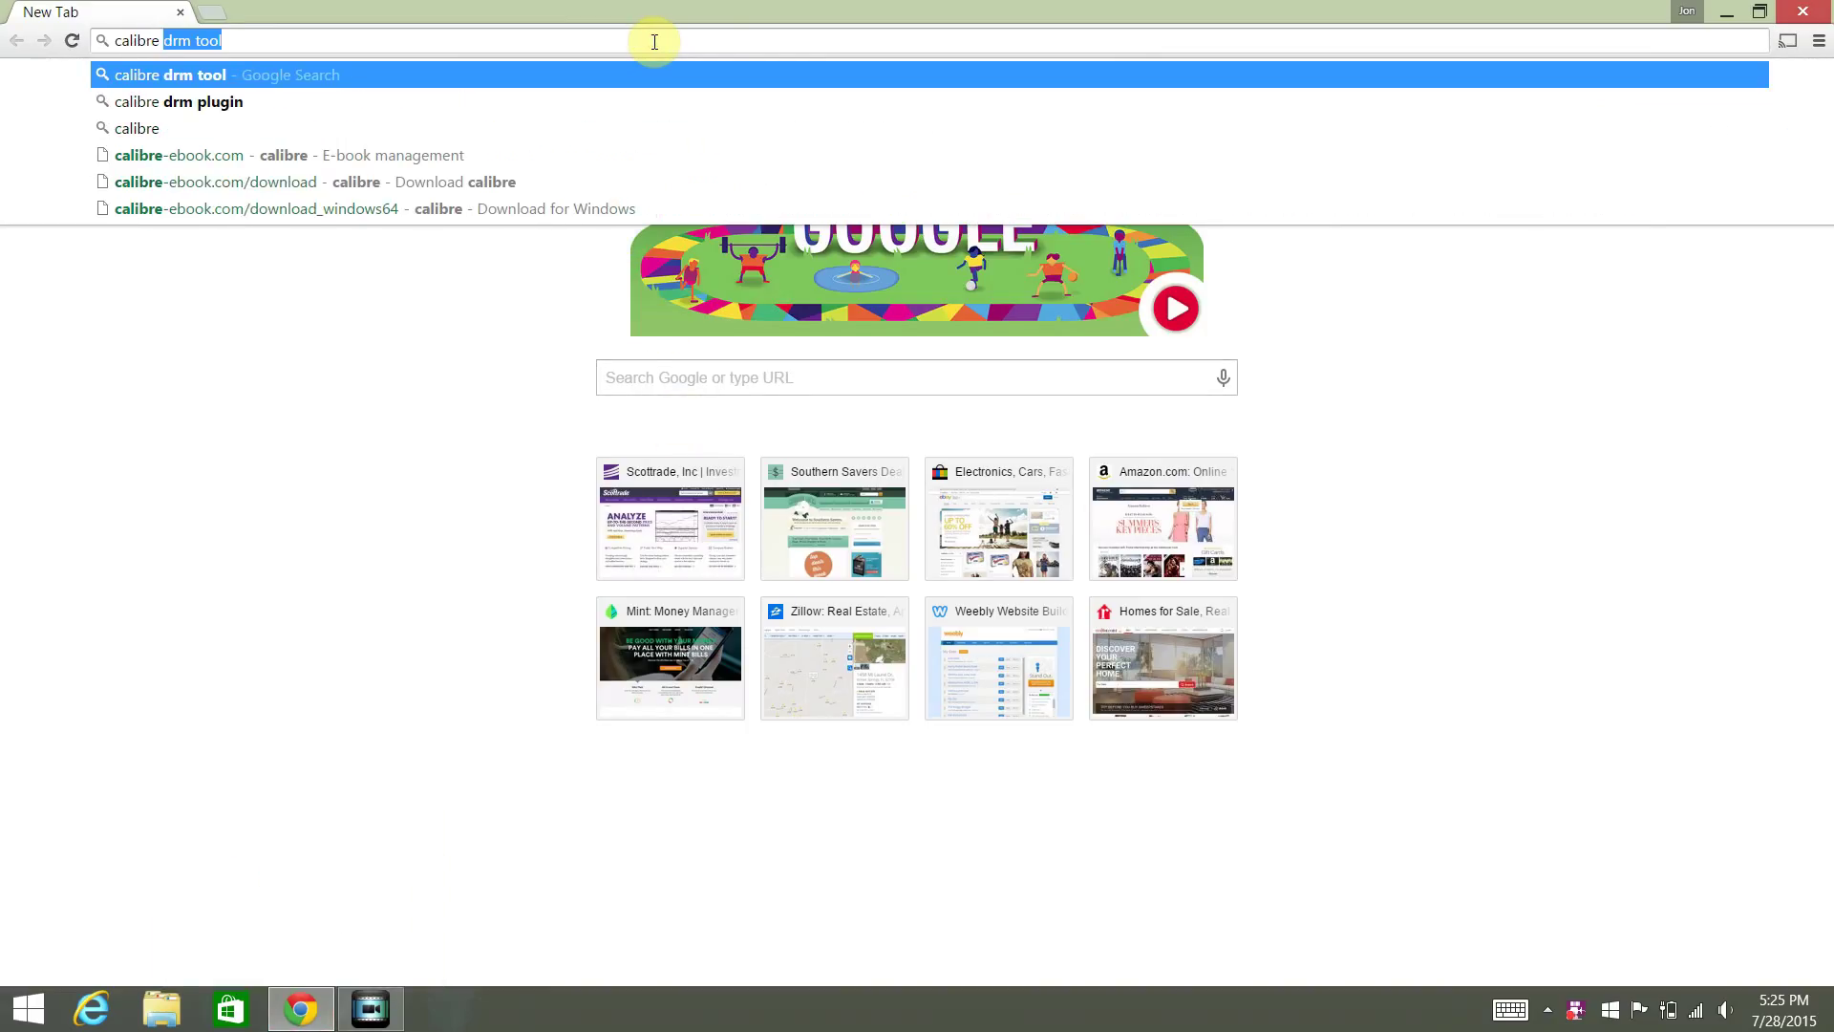
type("drm p")
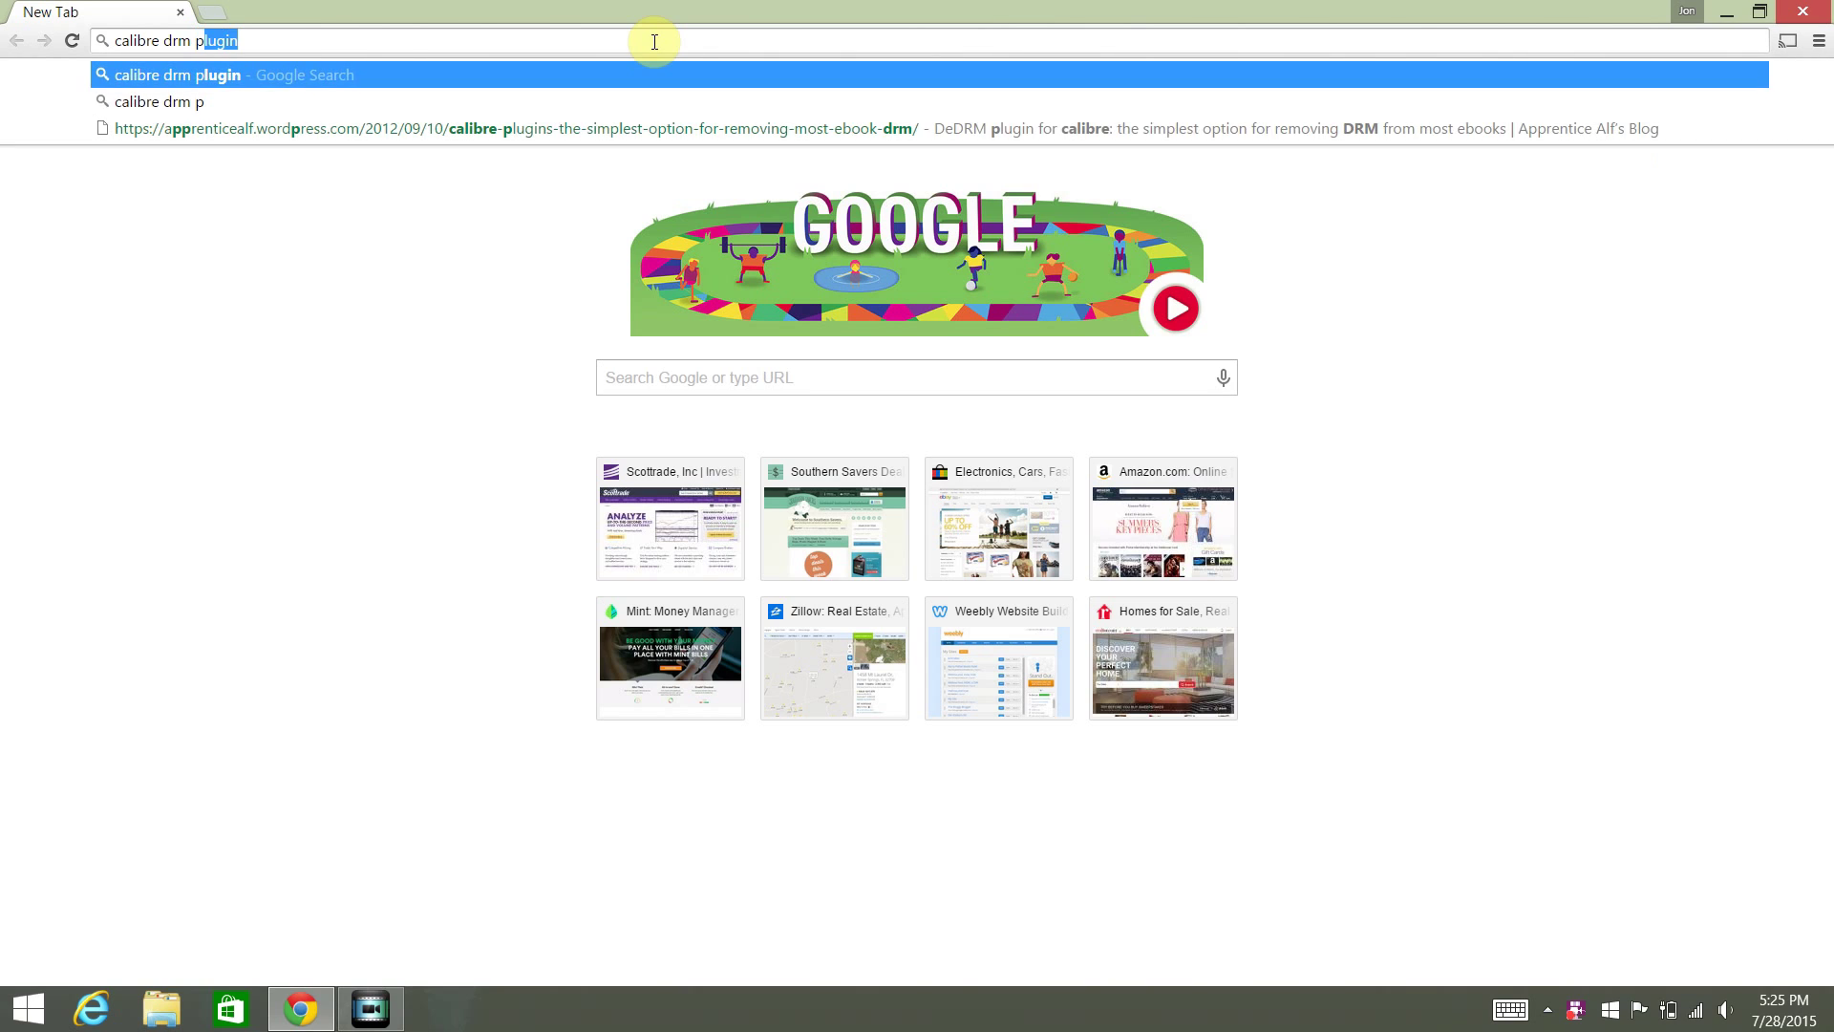
key("Return")
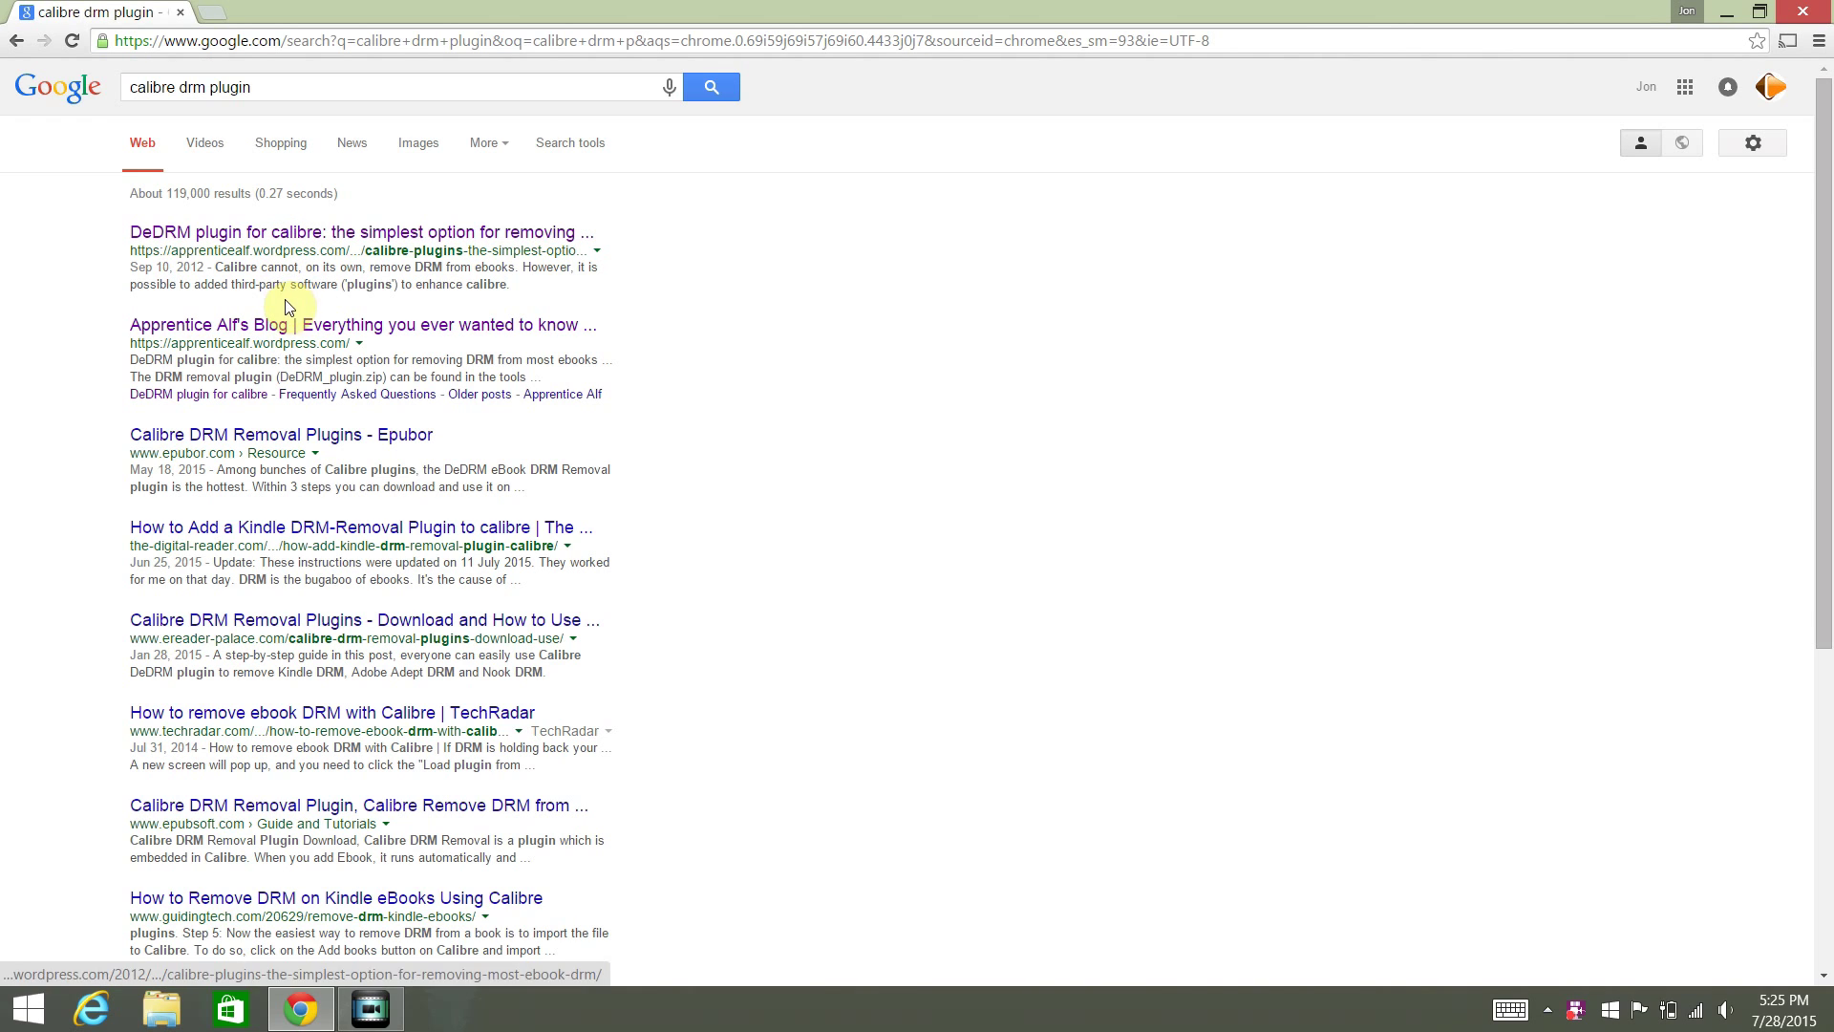
left_click(291, 325)
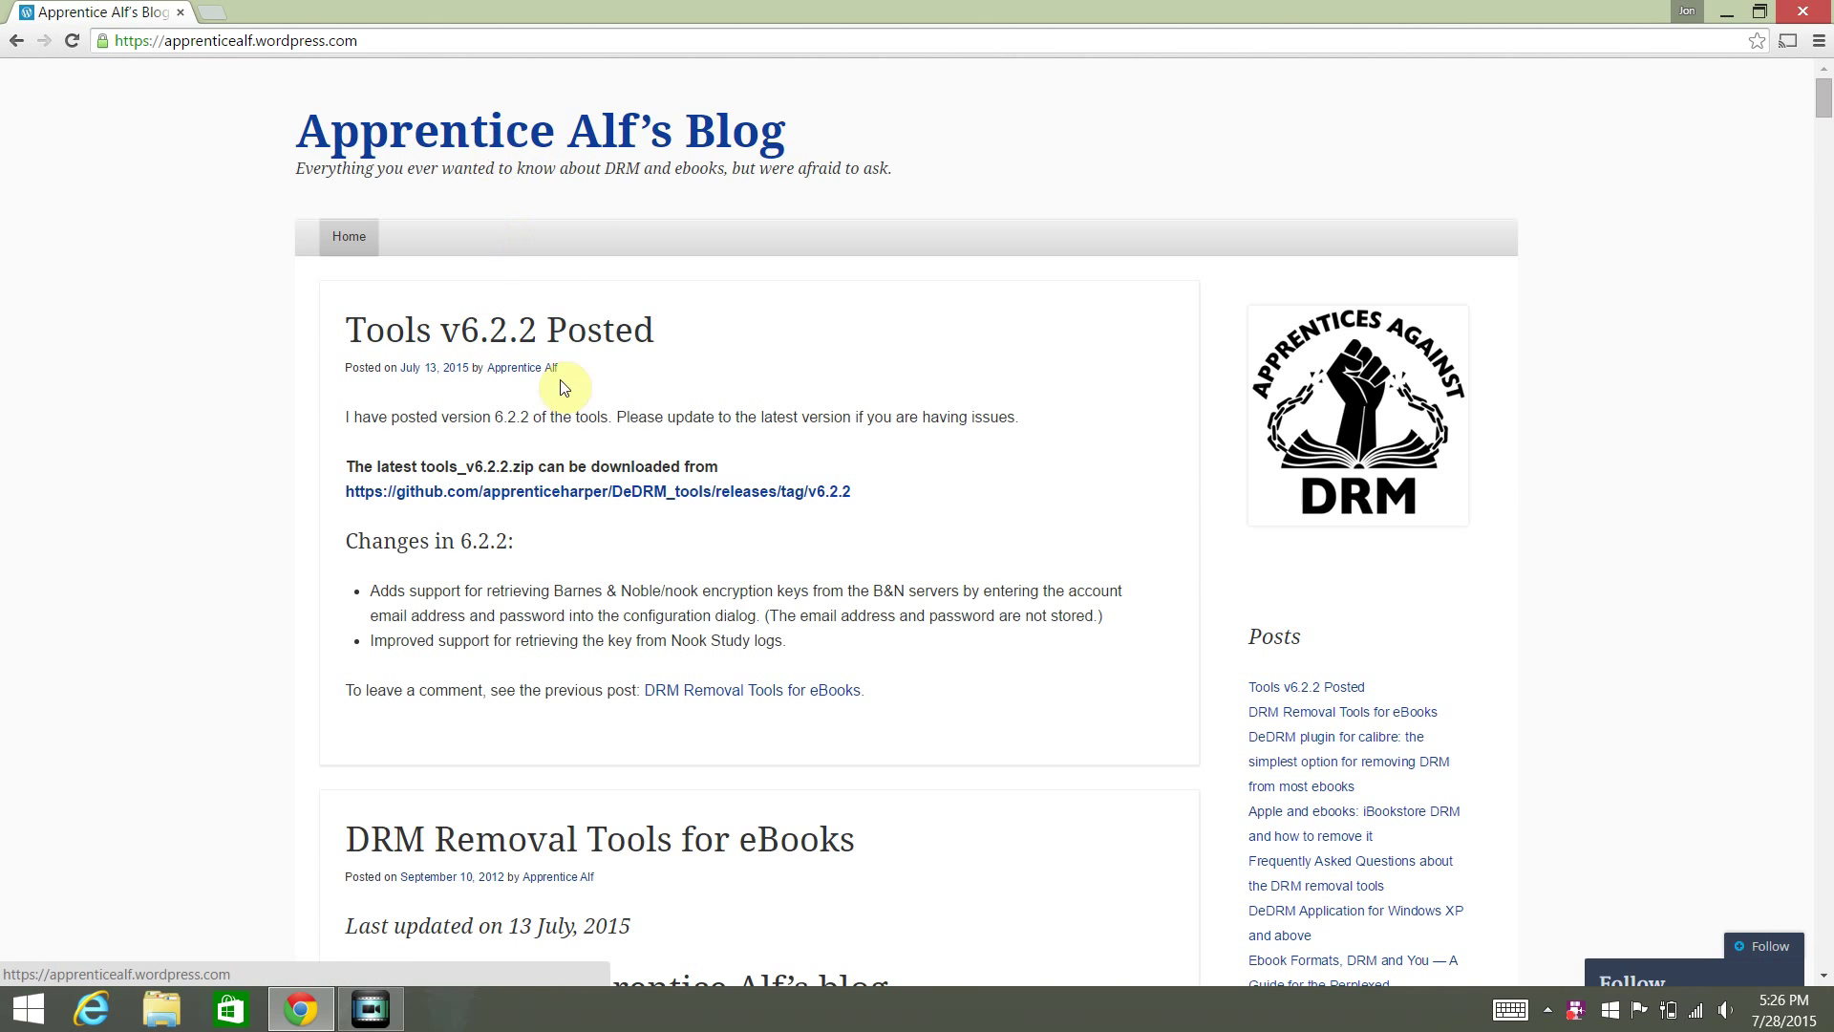
- Go to the GitHub DeDRM_tools v6.2.2 release and cancel saving tools_v6.2.2.zip
left_click(610, 496)
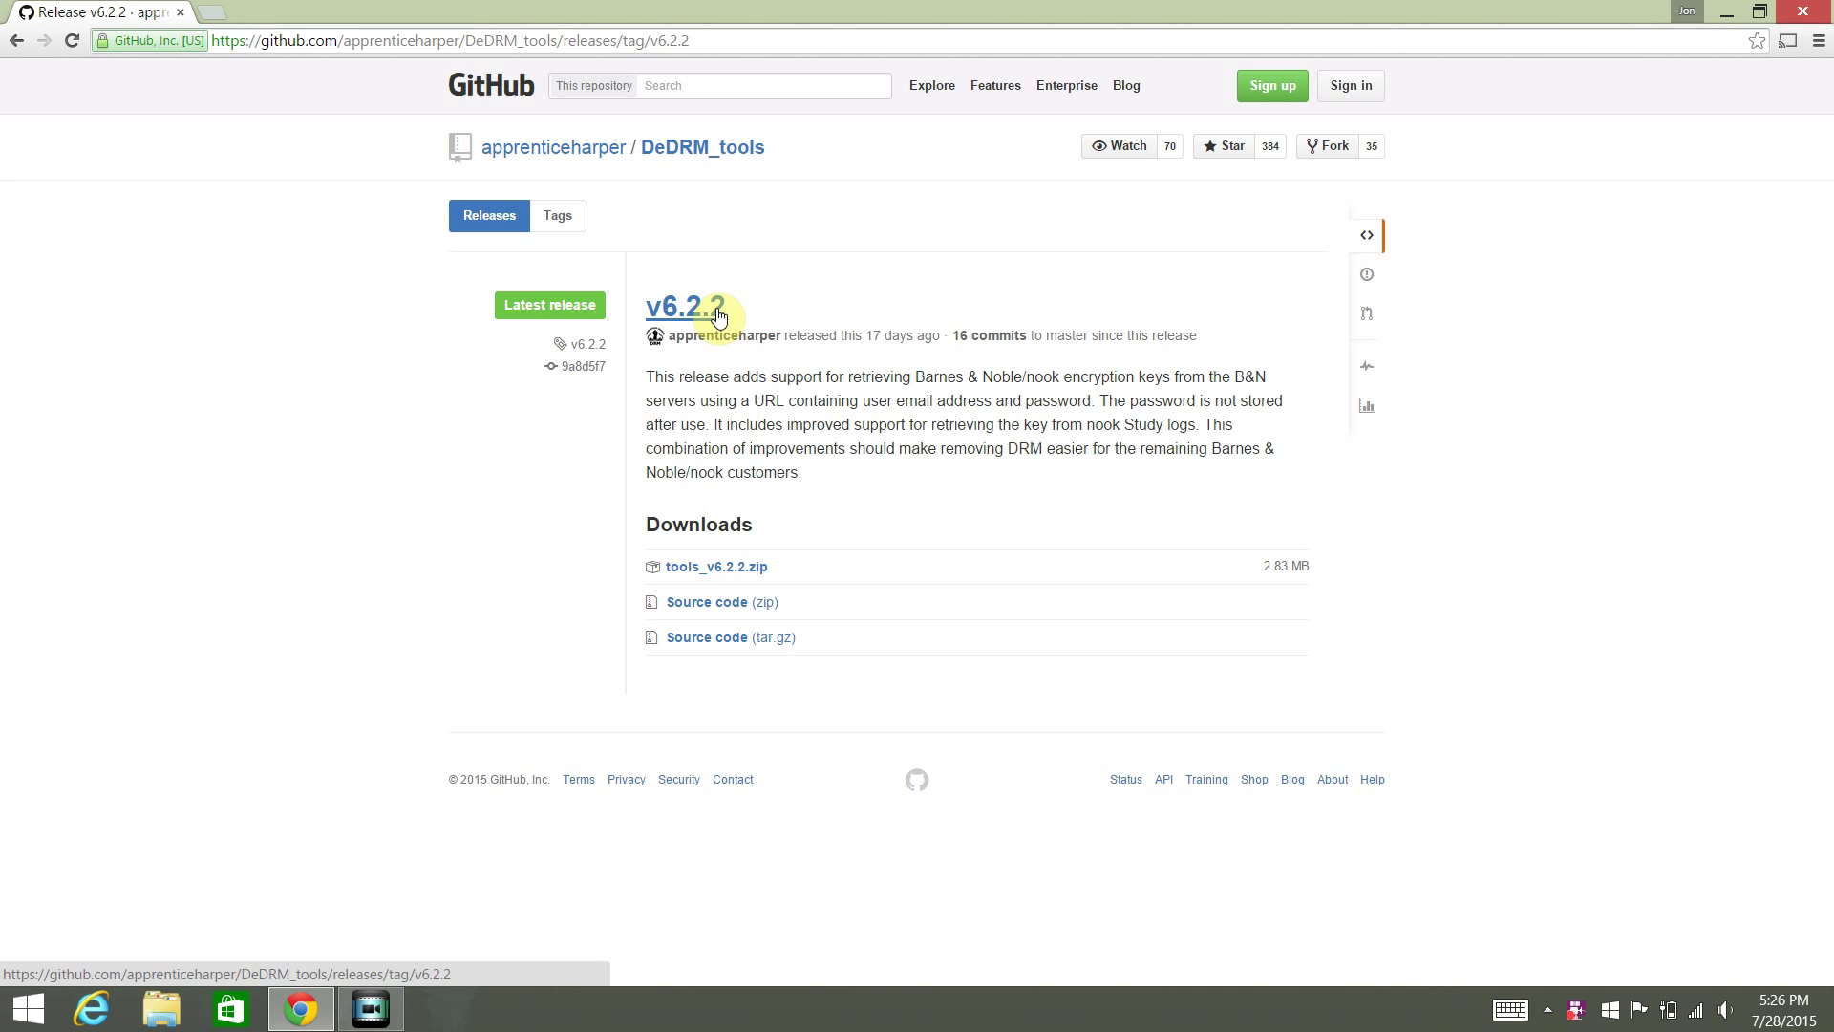
left_click(719, 315)
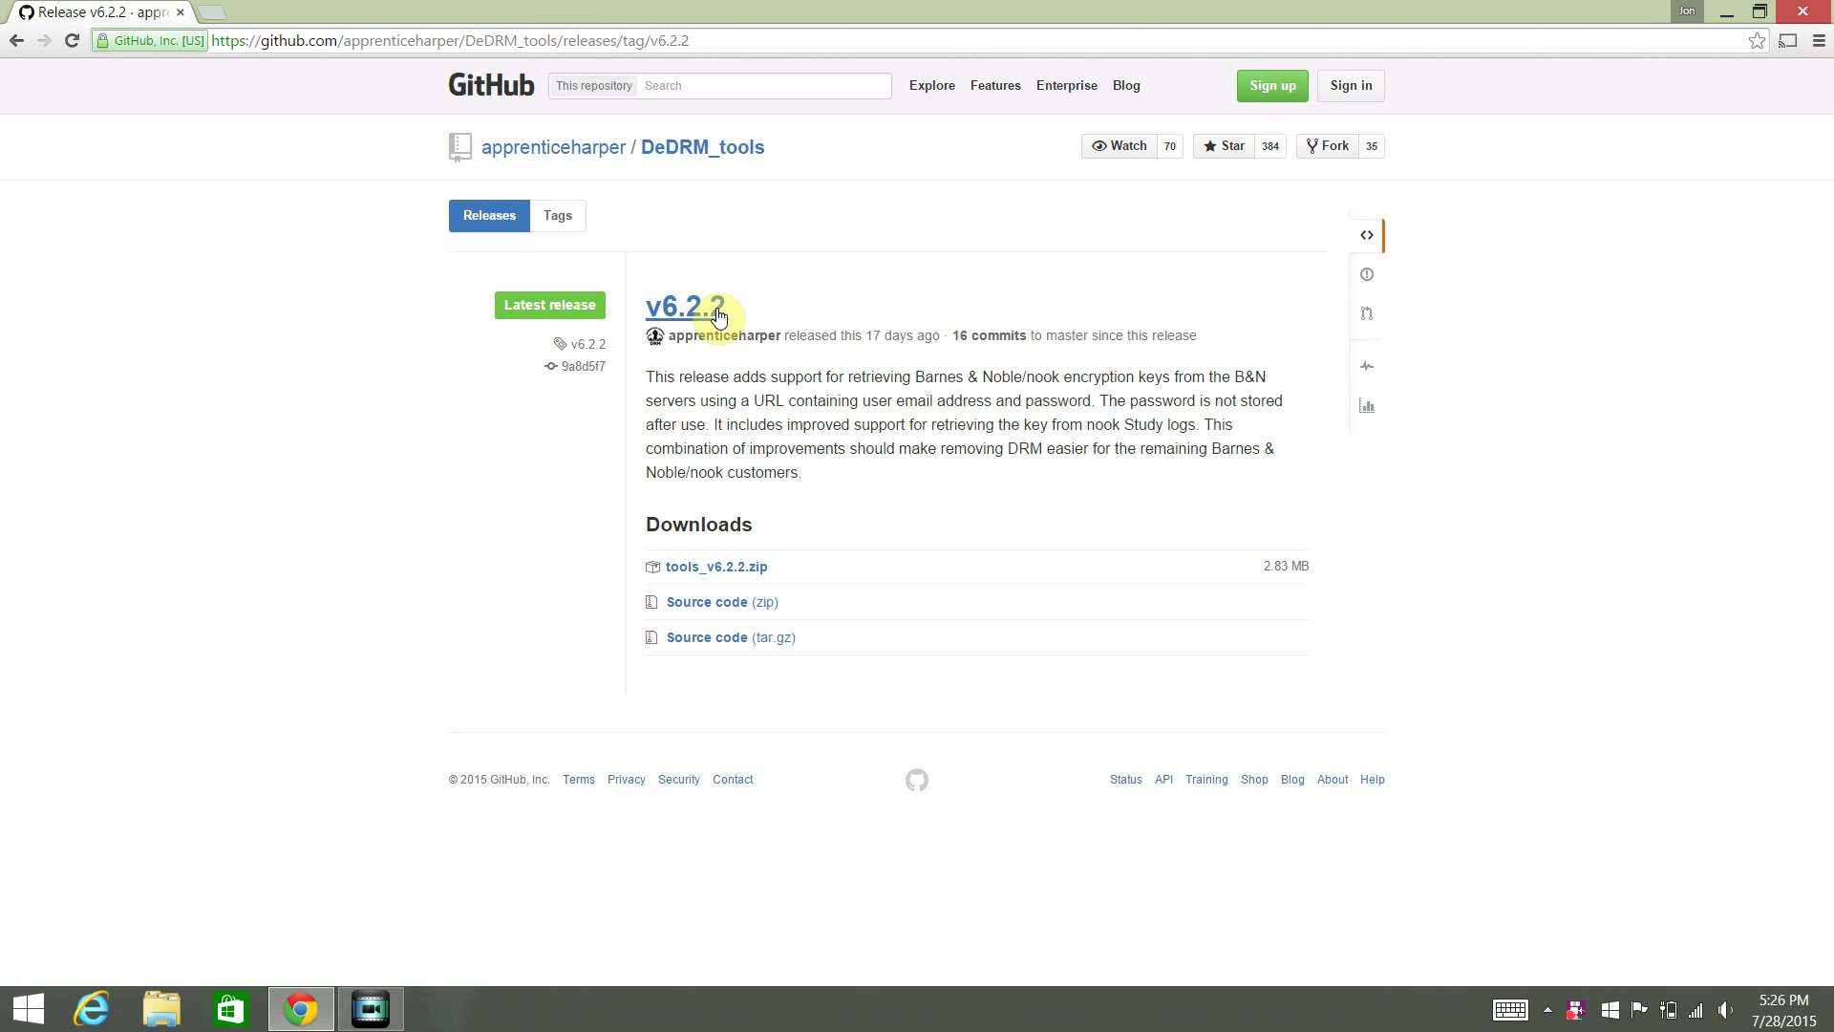
left_click(731, 571)
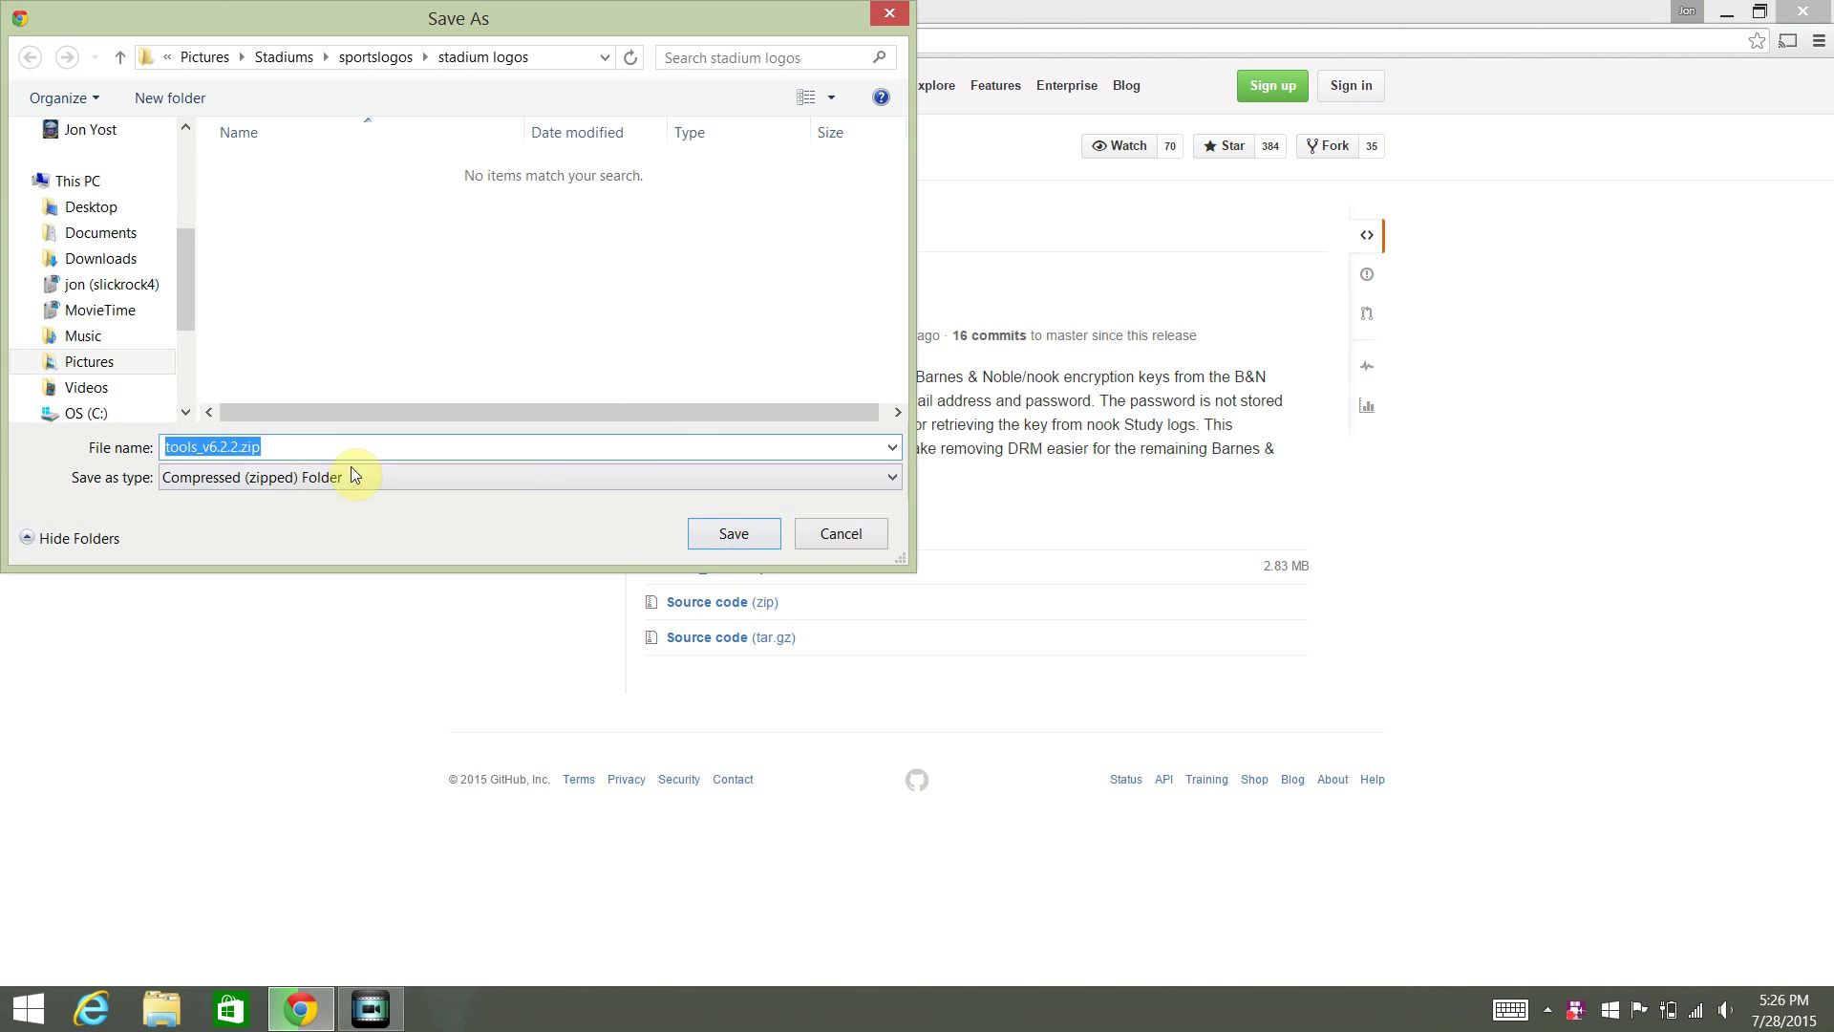
left_click(840, 535)
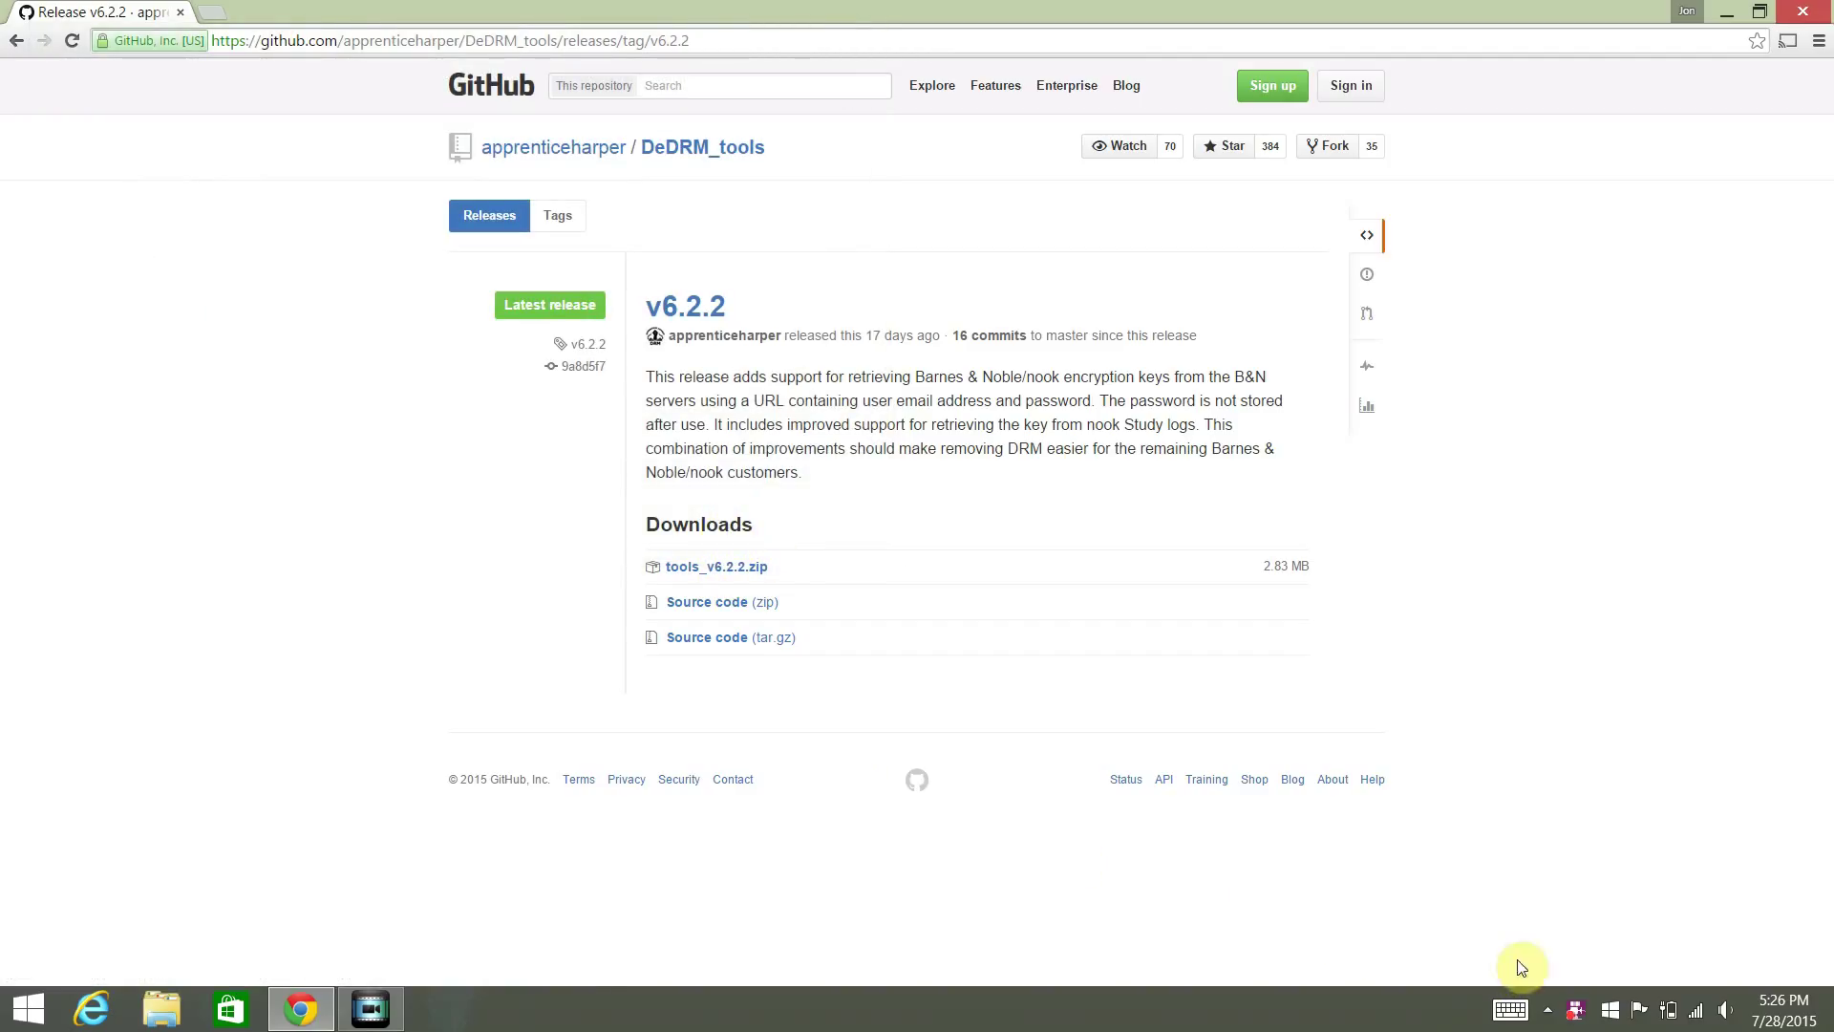
- Open a File Explorer window at This PC
left_click(1577, 1020)
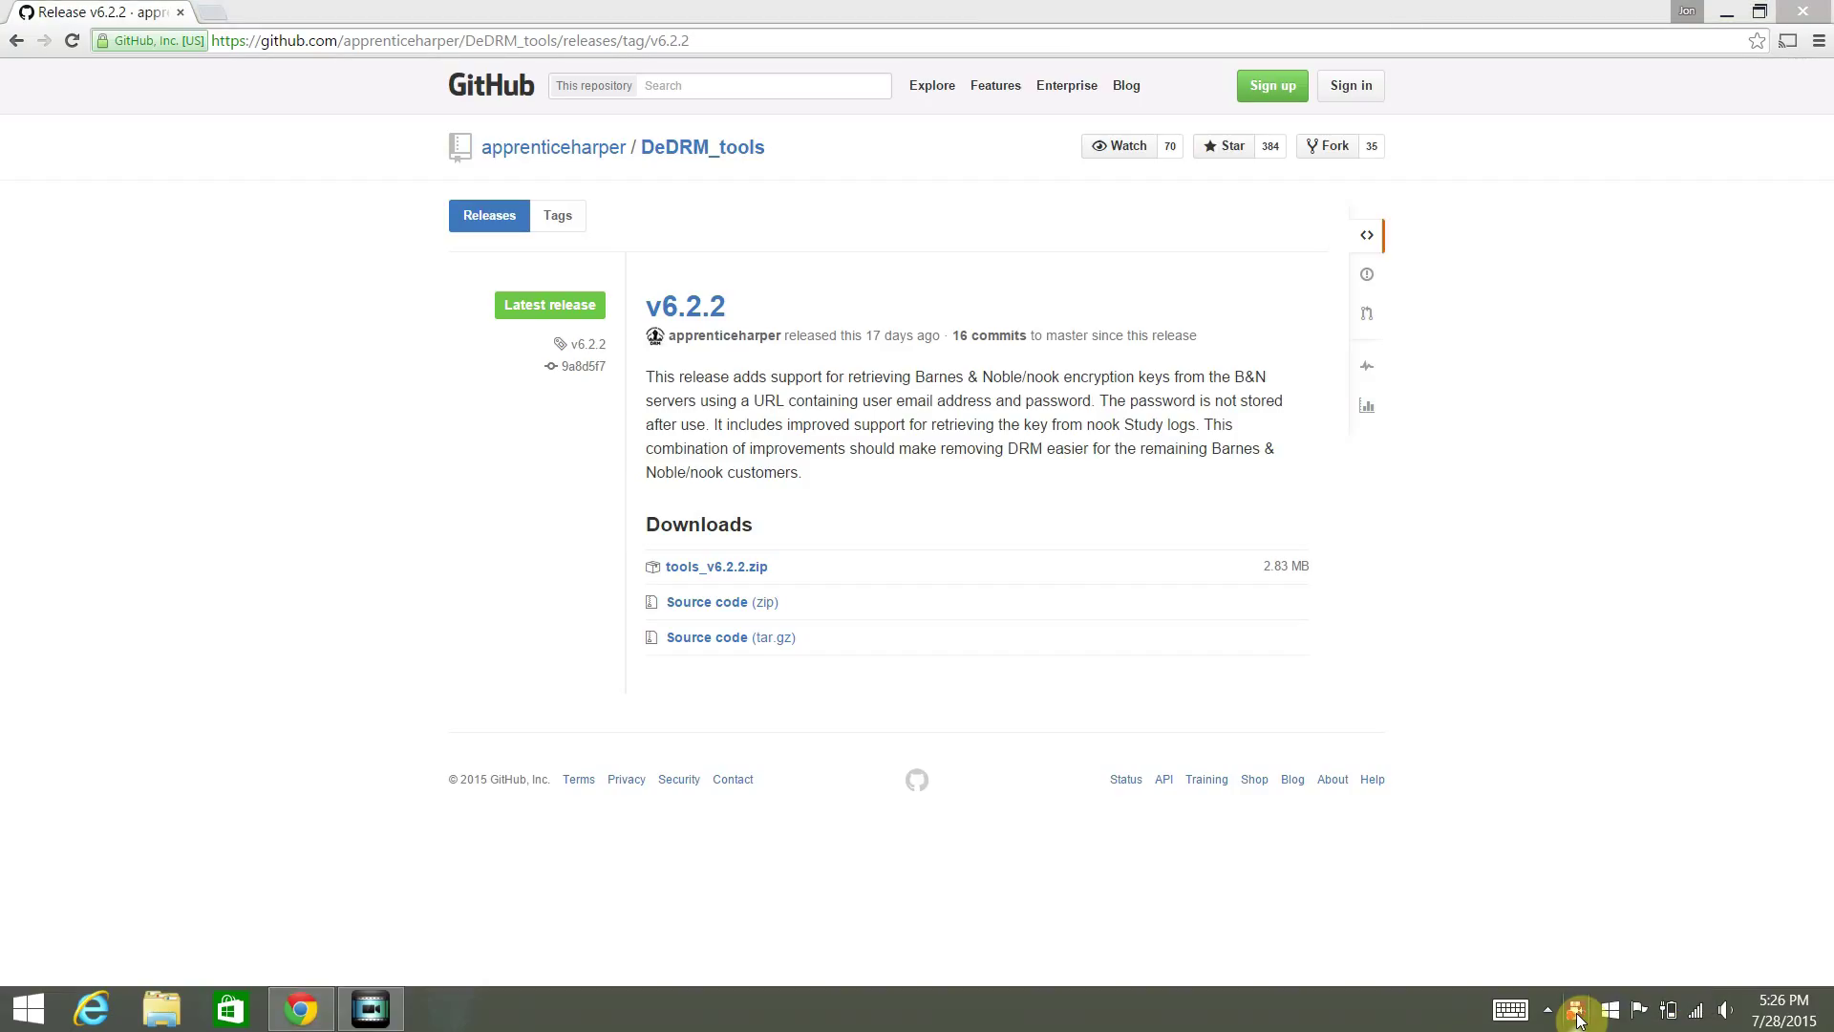
right_click(1577, 1020)
left_click(915, 628)
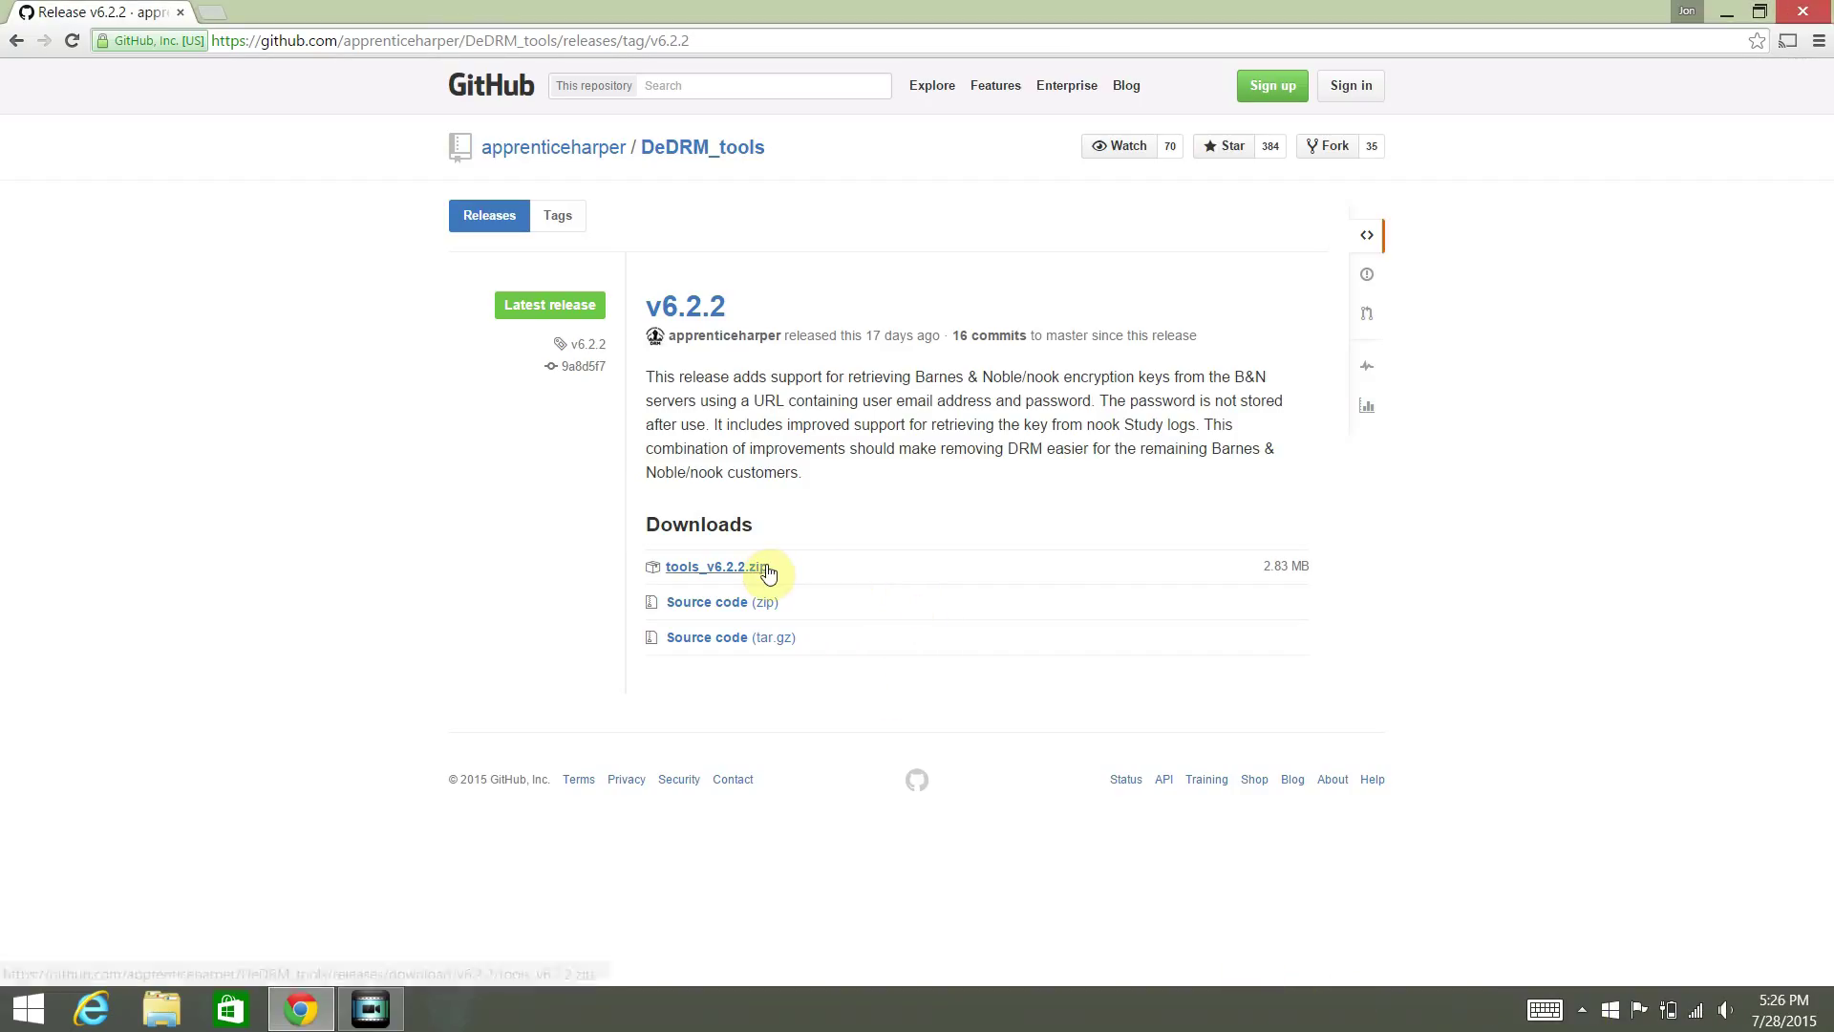
left_click(161, 1010)
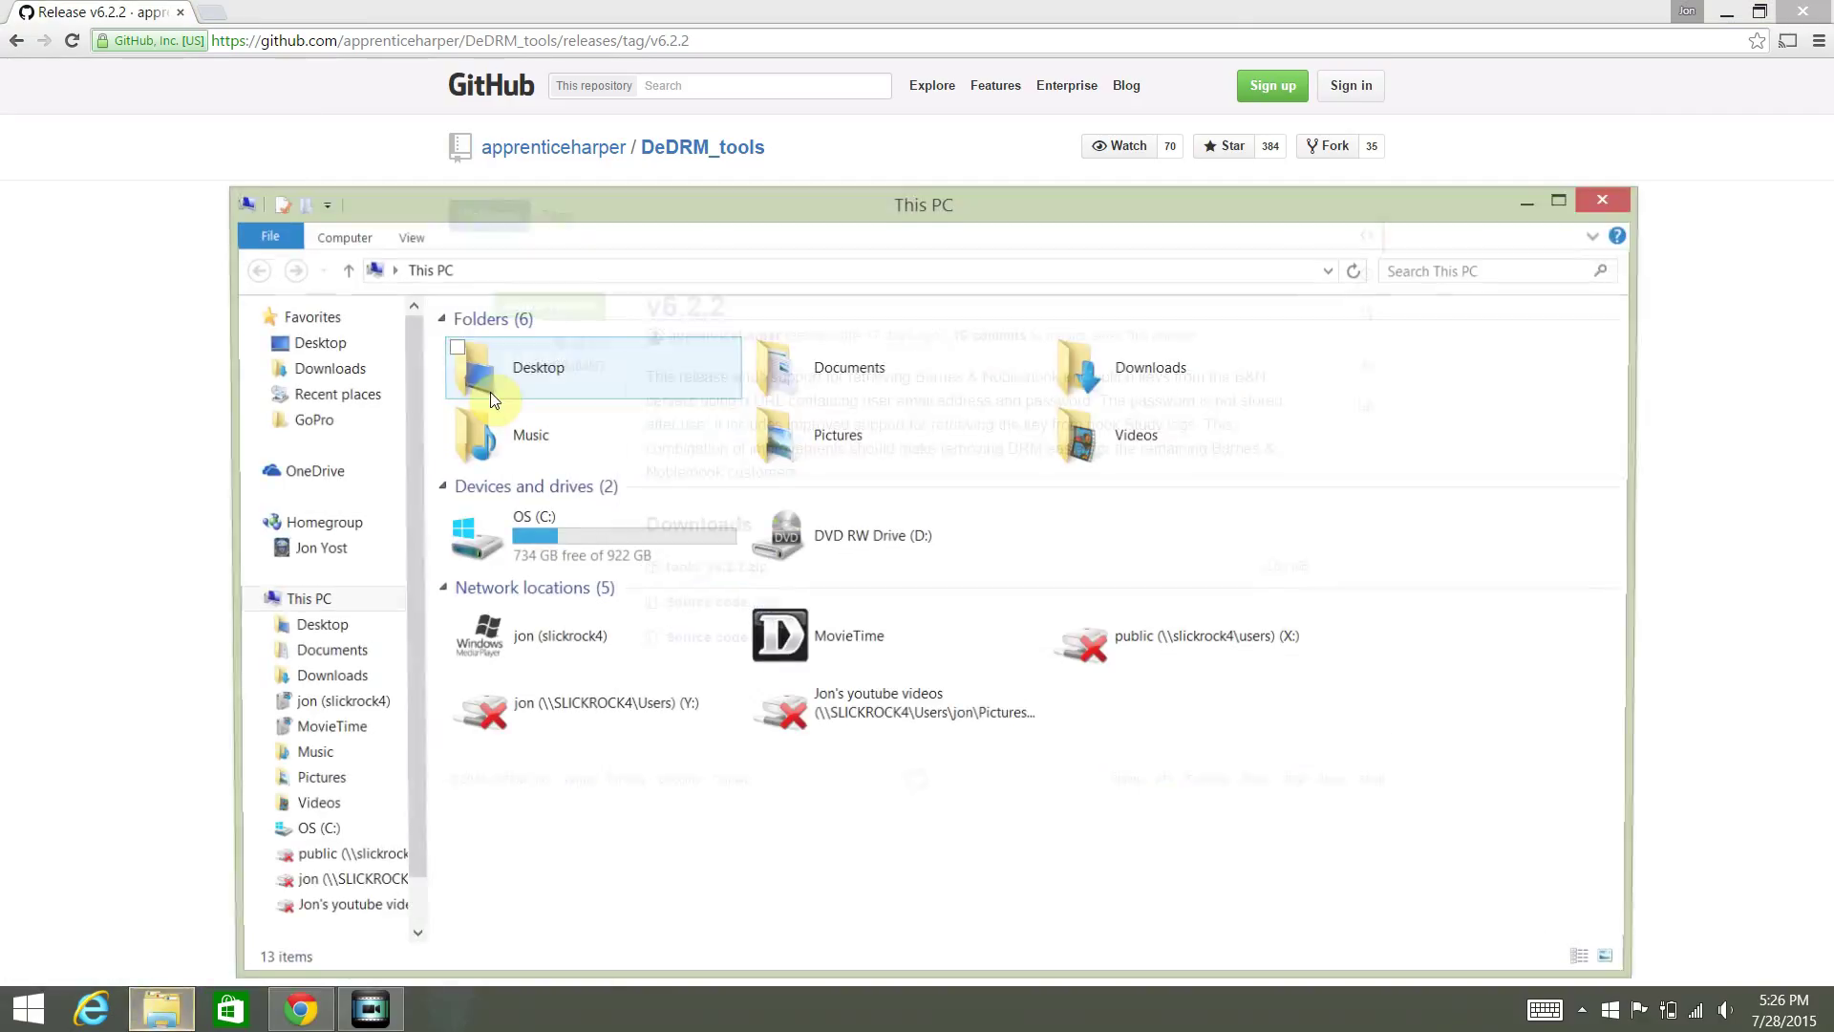
- Browse Downloads > tools_v6.2.2 > tools_v6.2.2 to find the DeDRM_calibre_plugin folder
double_click(1143, 380)
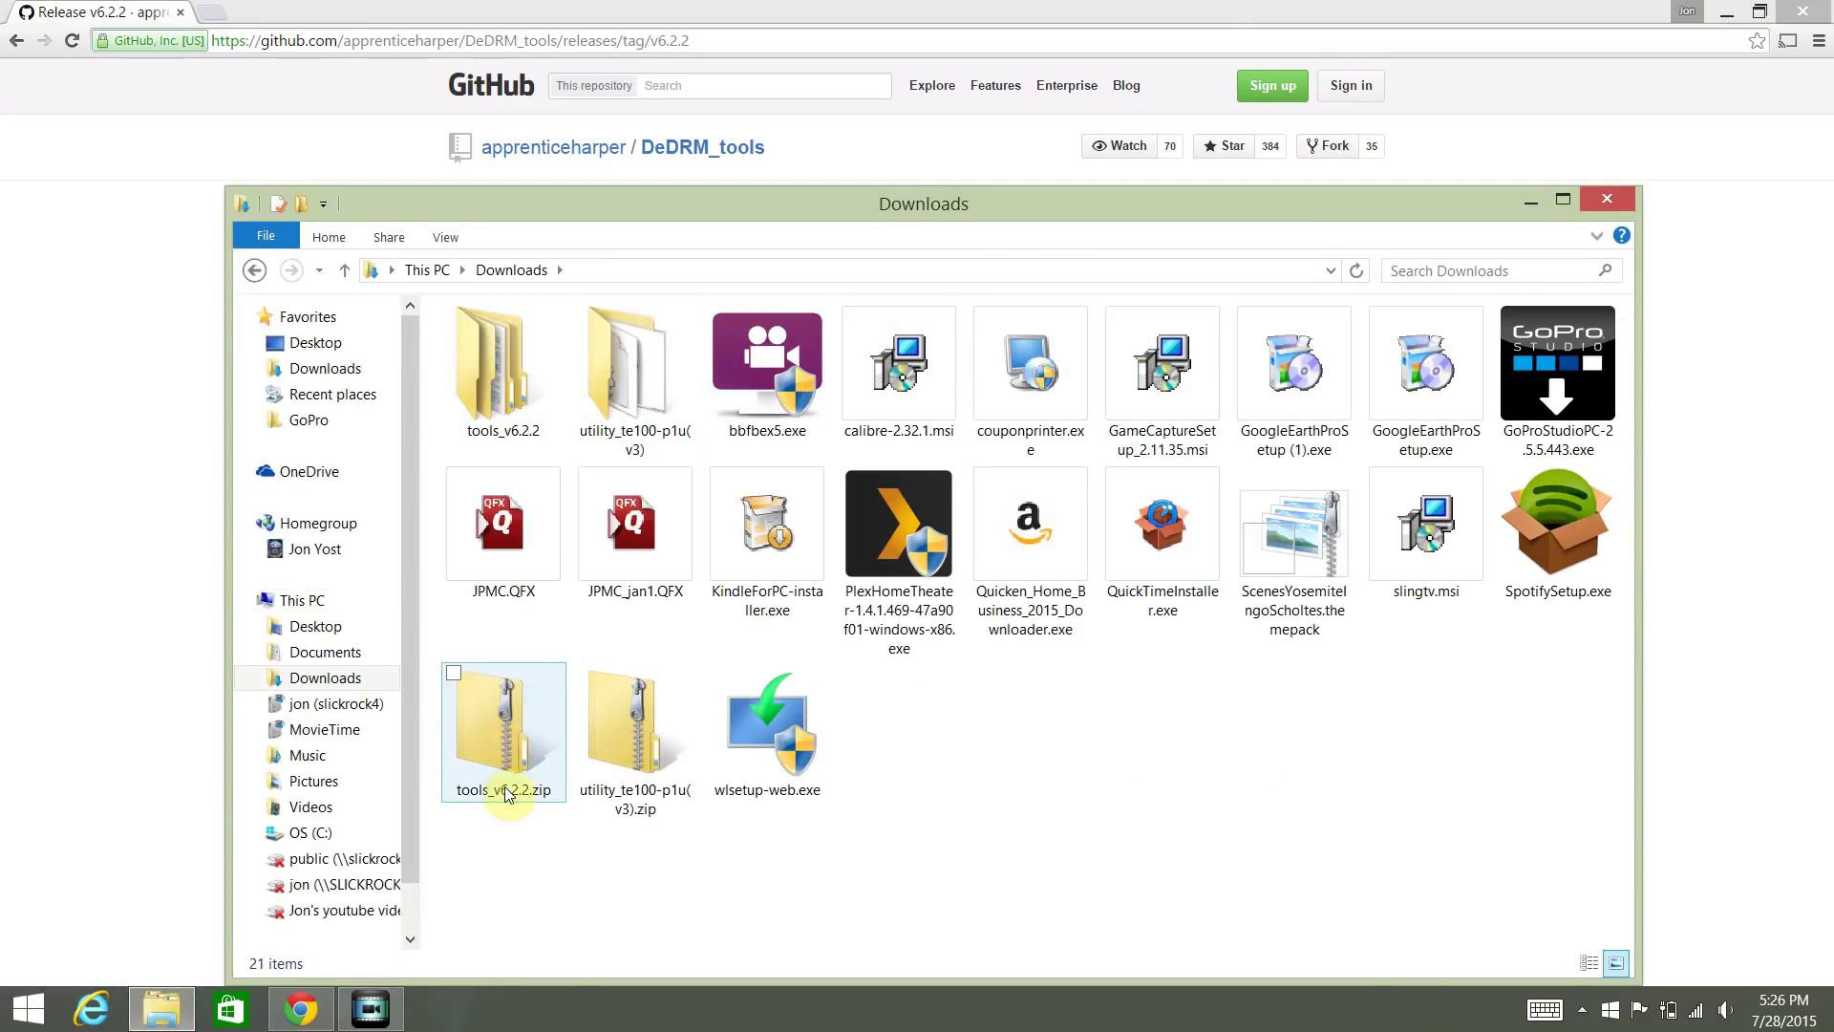
double_click(506, 408)
double_click(512, 351)
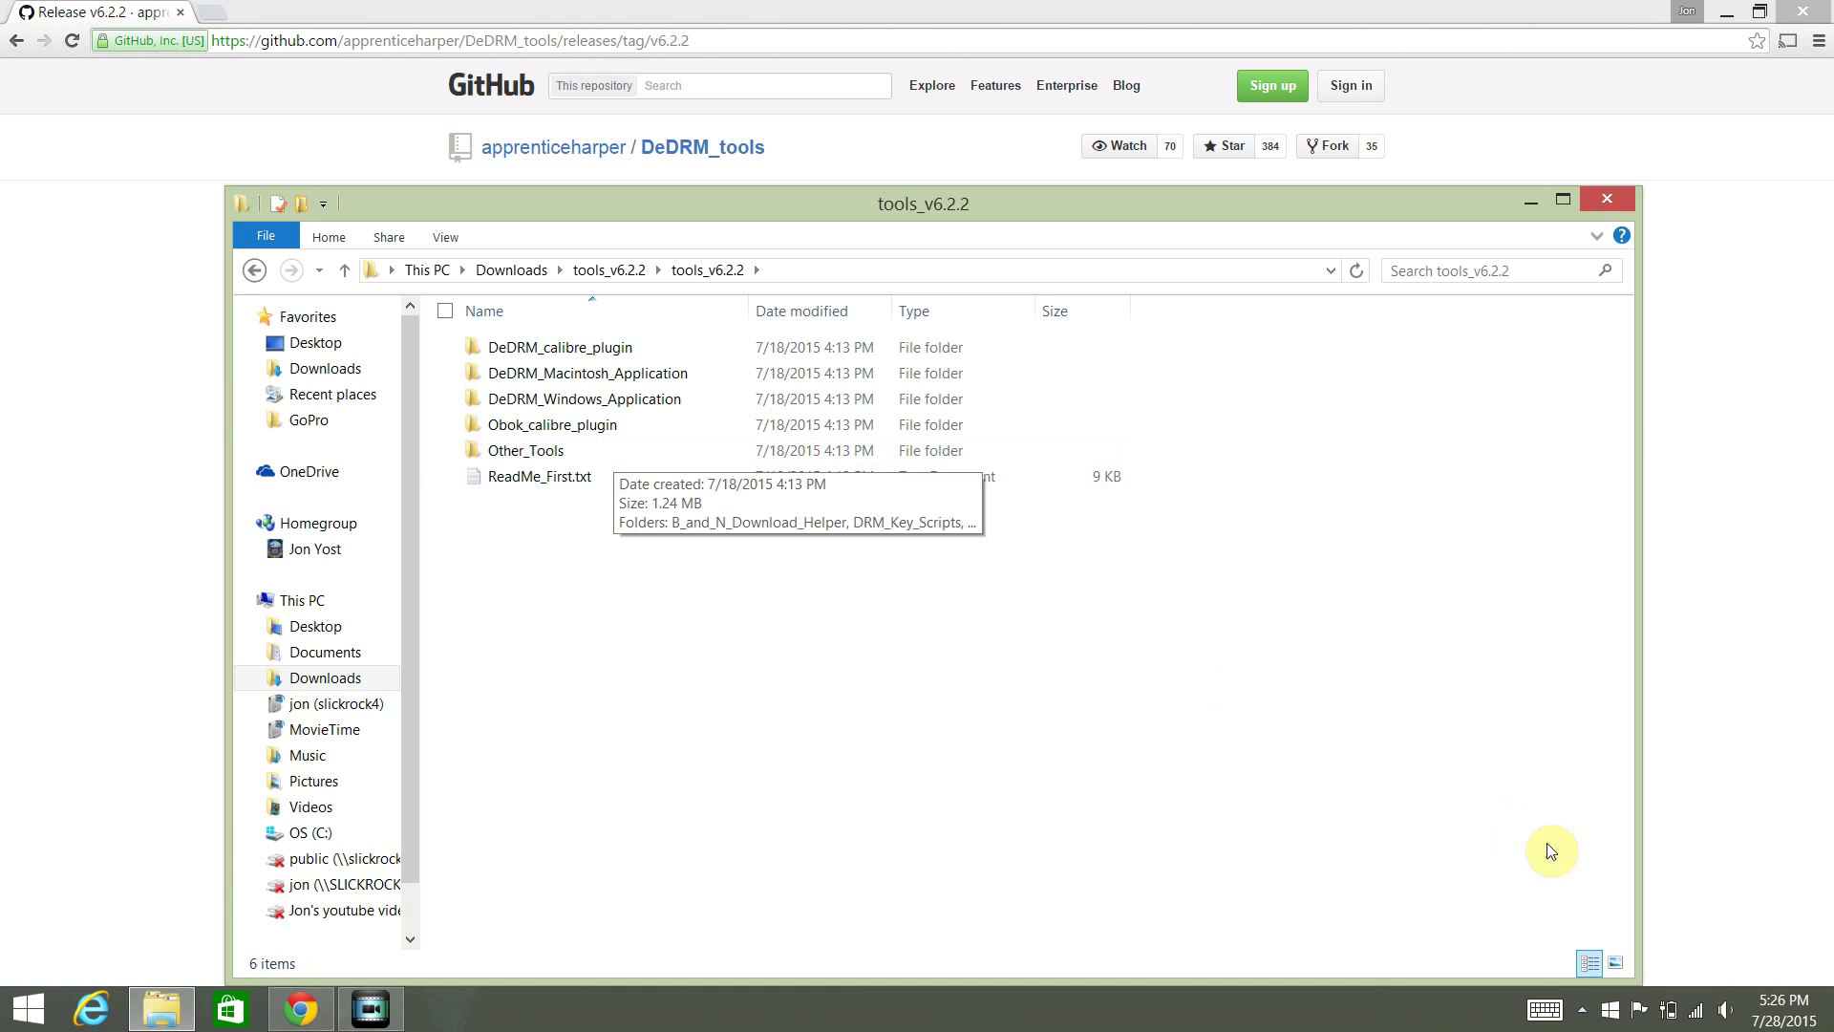
left_click(1586, 1009)
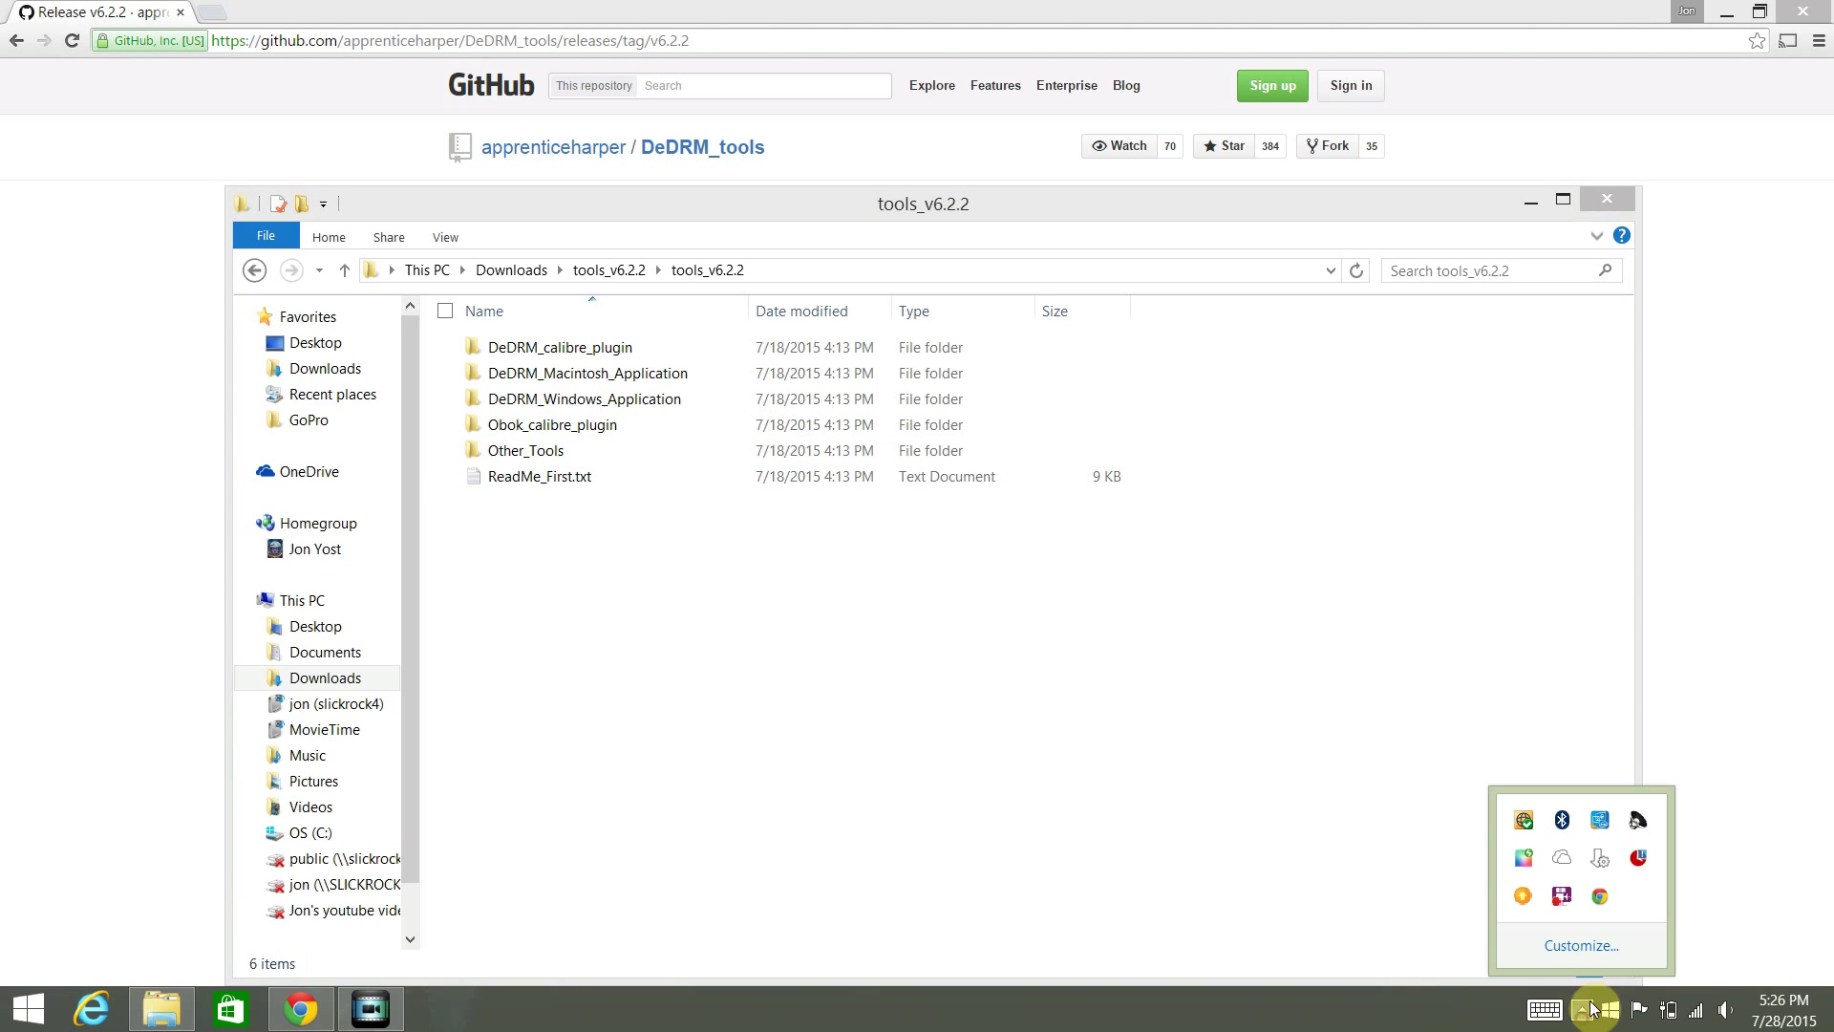
right_click(1561, 895)
- Open calibre's Preferences at the Plugins section
left_click(1597, 676)
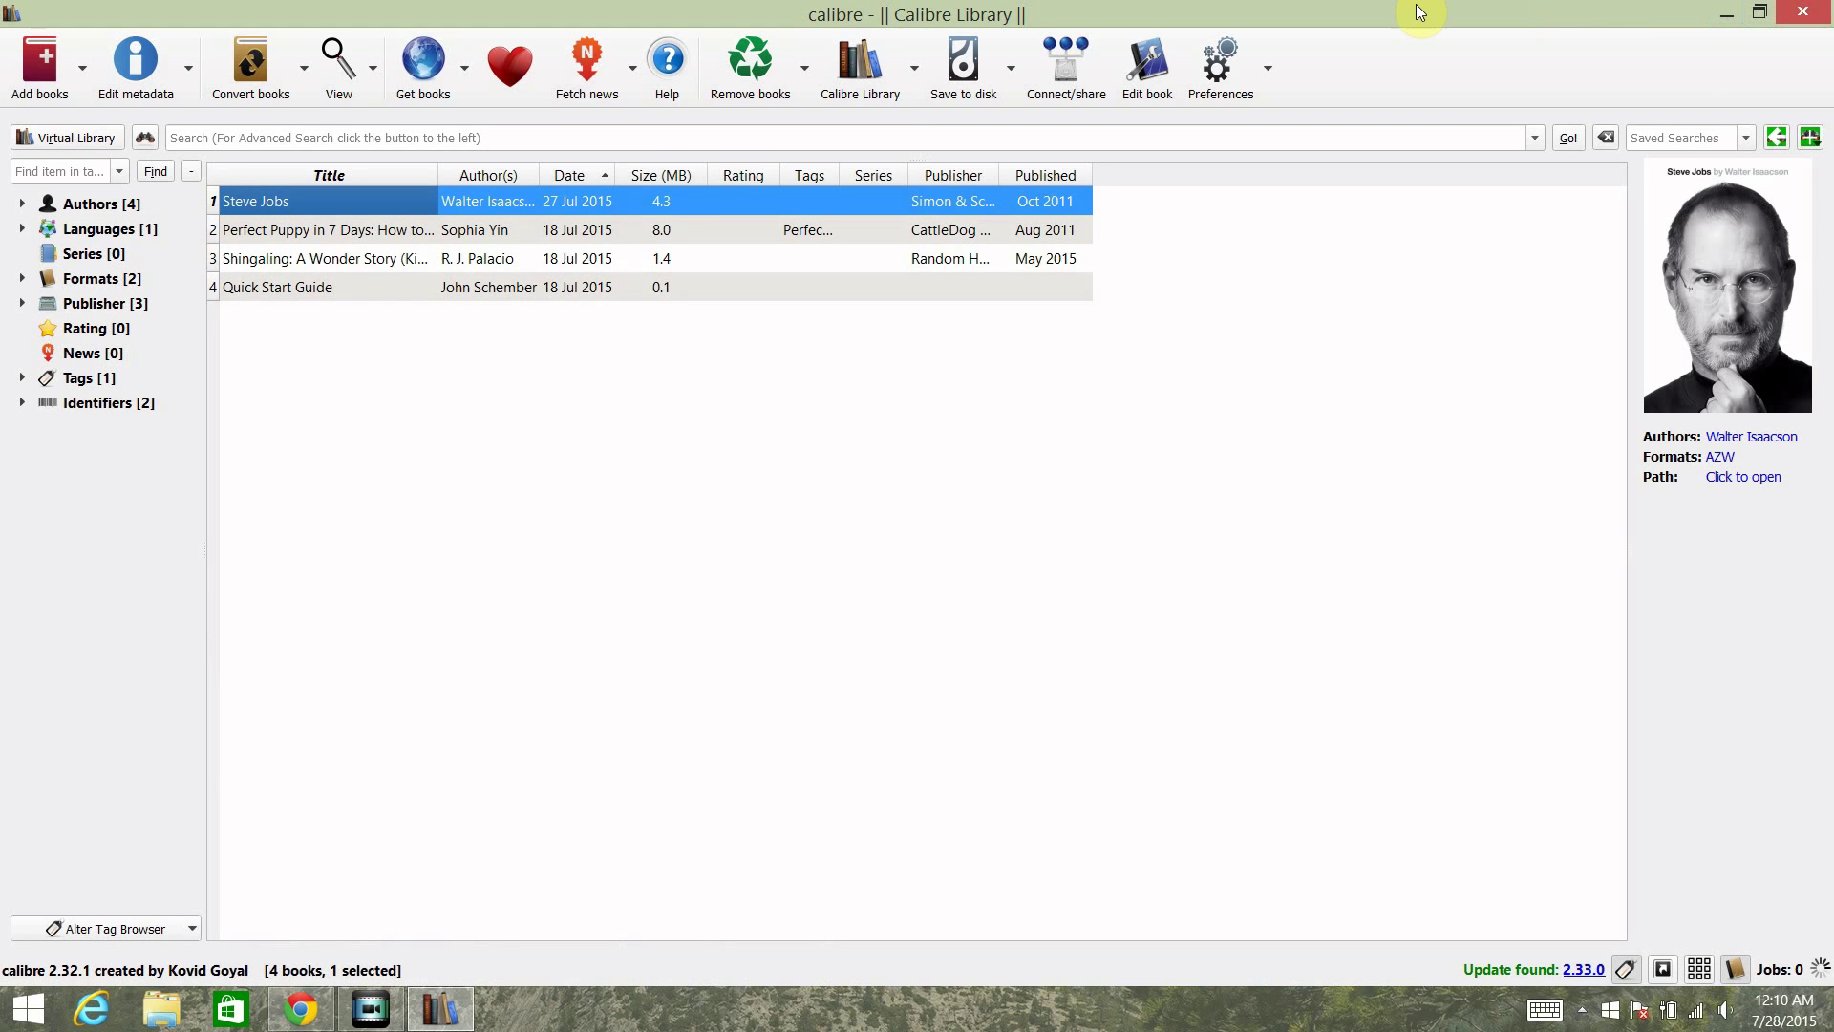
left_click(1268, 69)
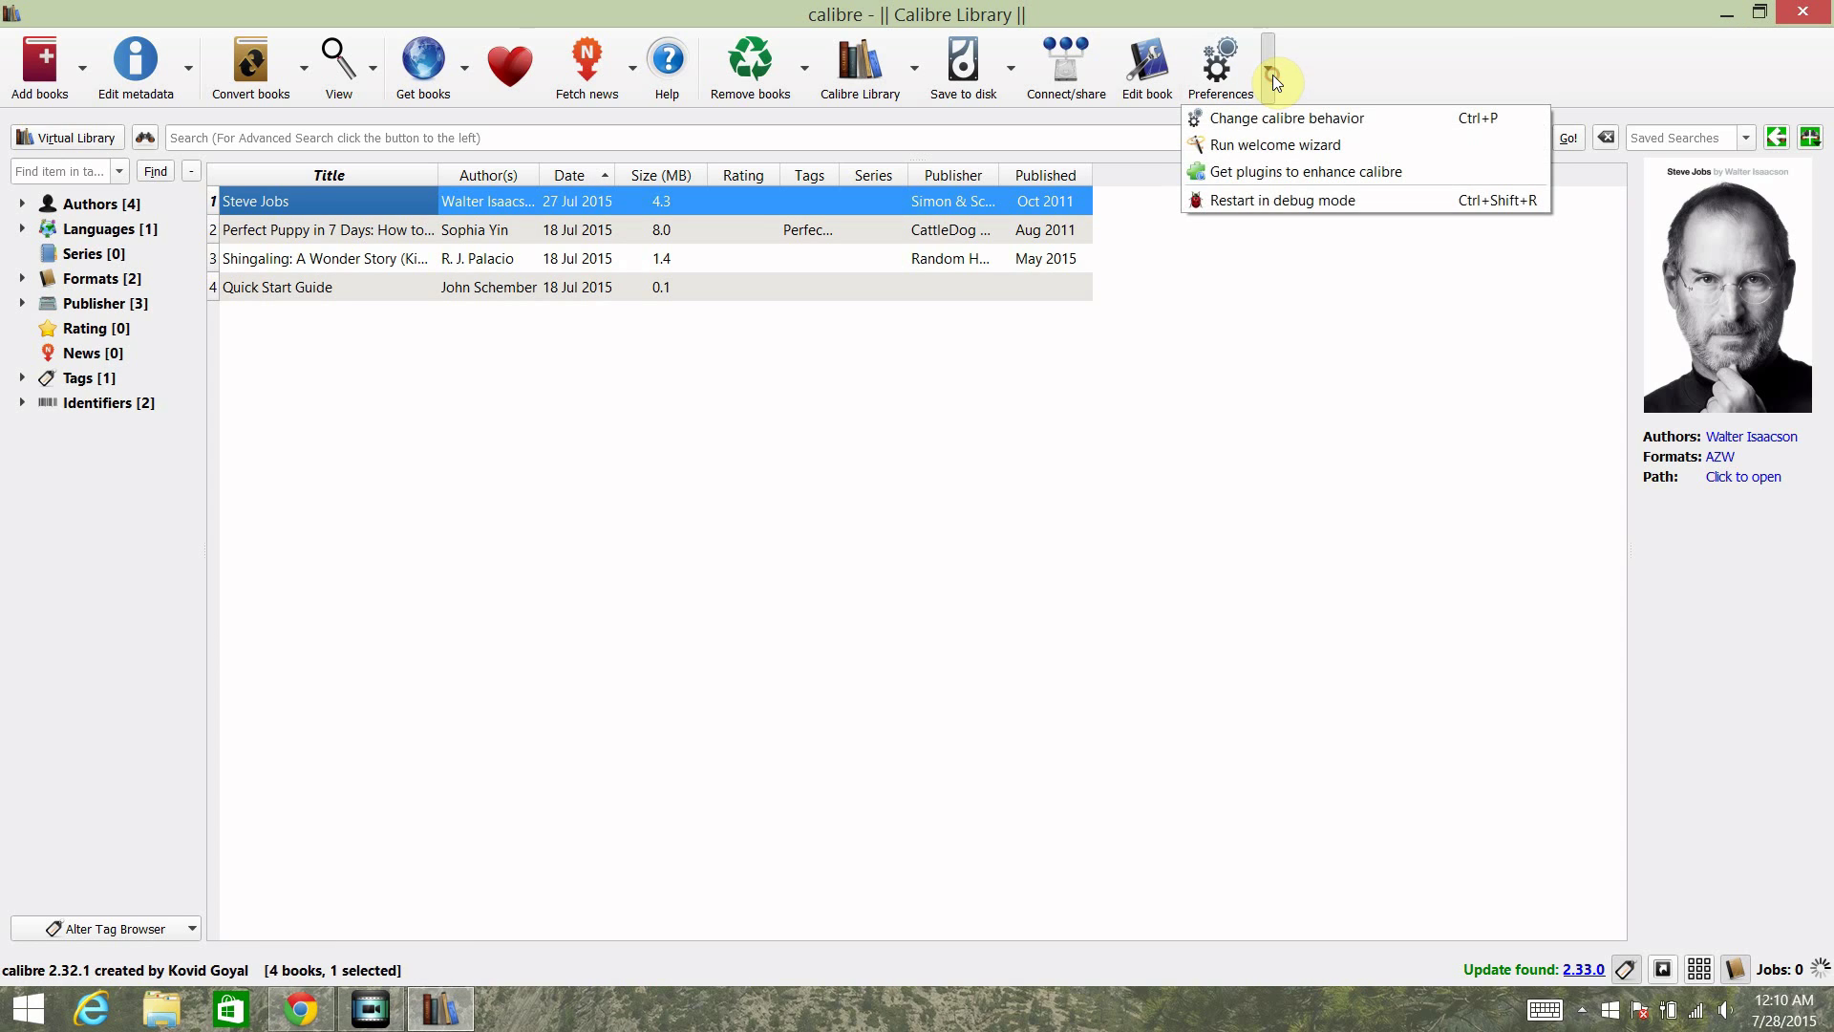
left_click(1309, 123)
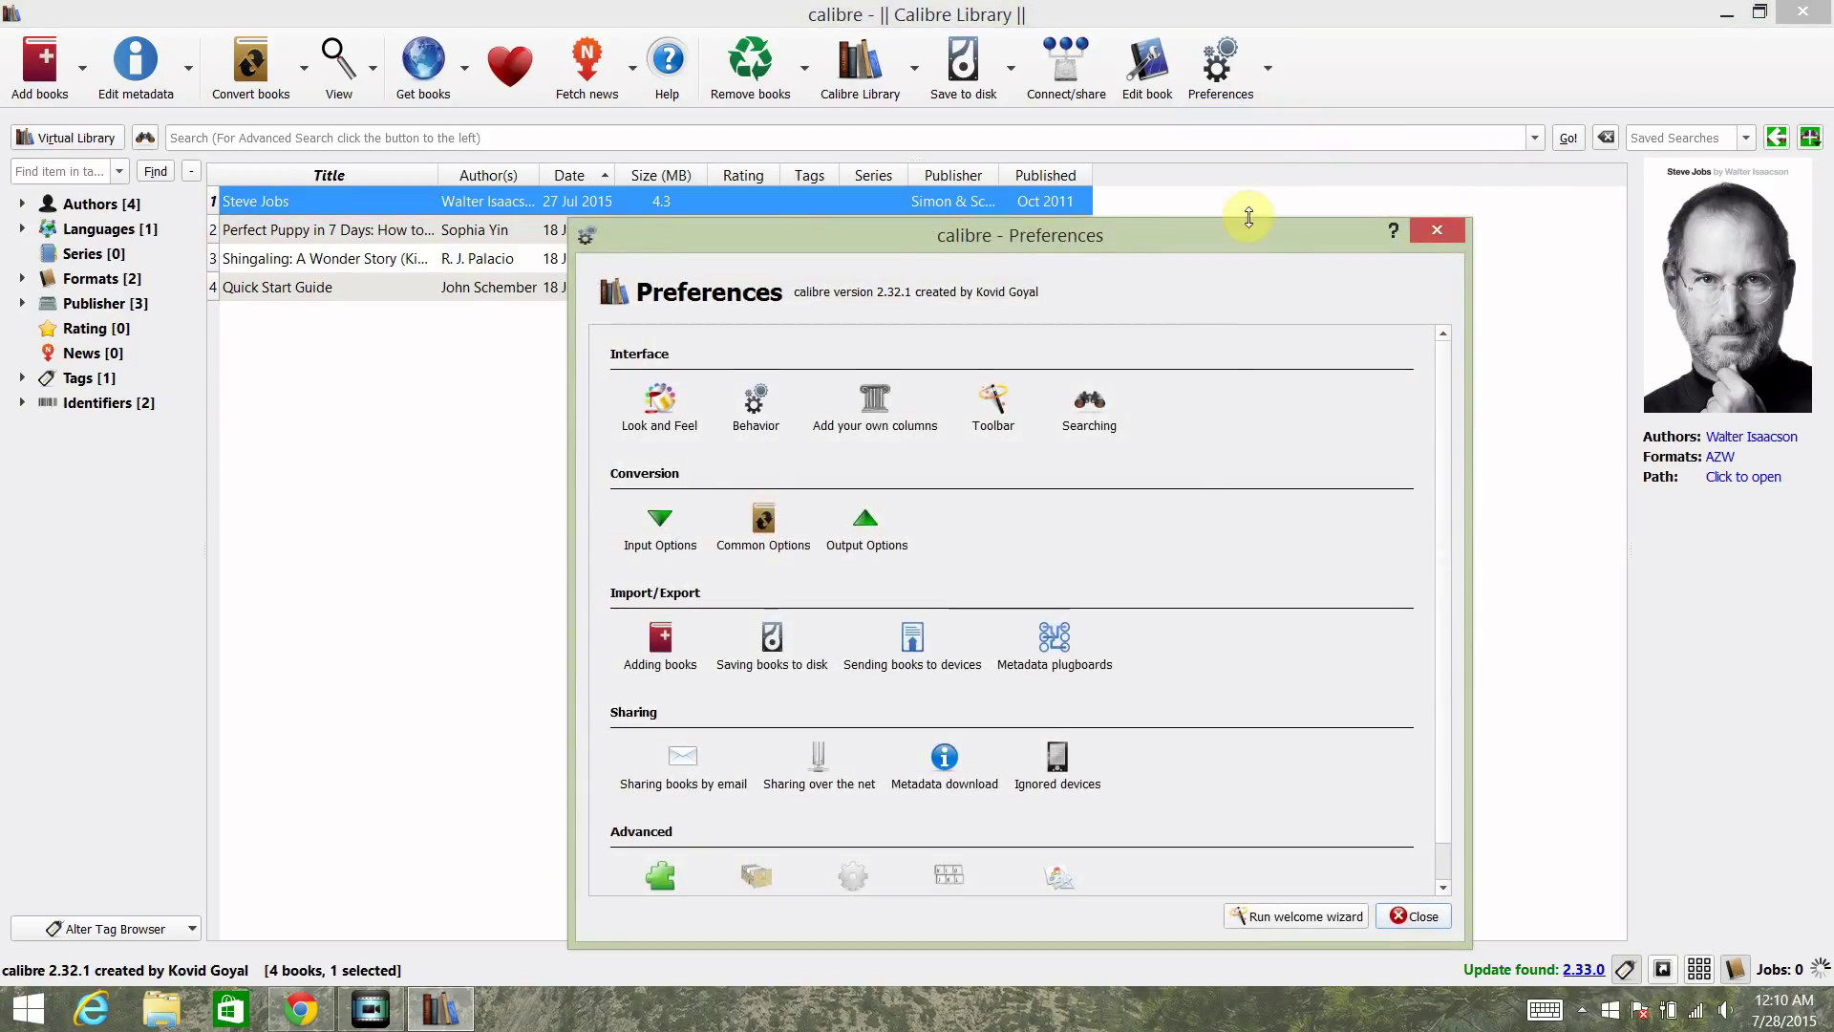
scroll(1184, 466, "down", 1)
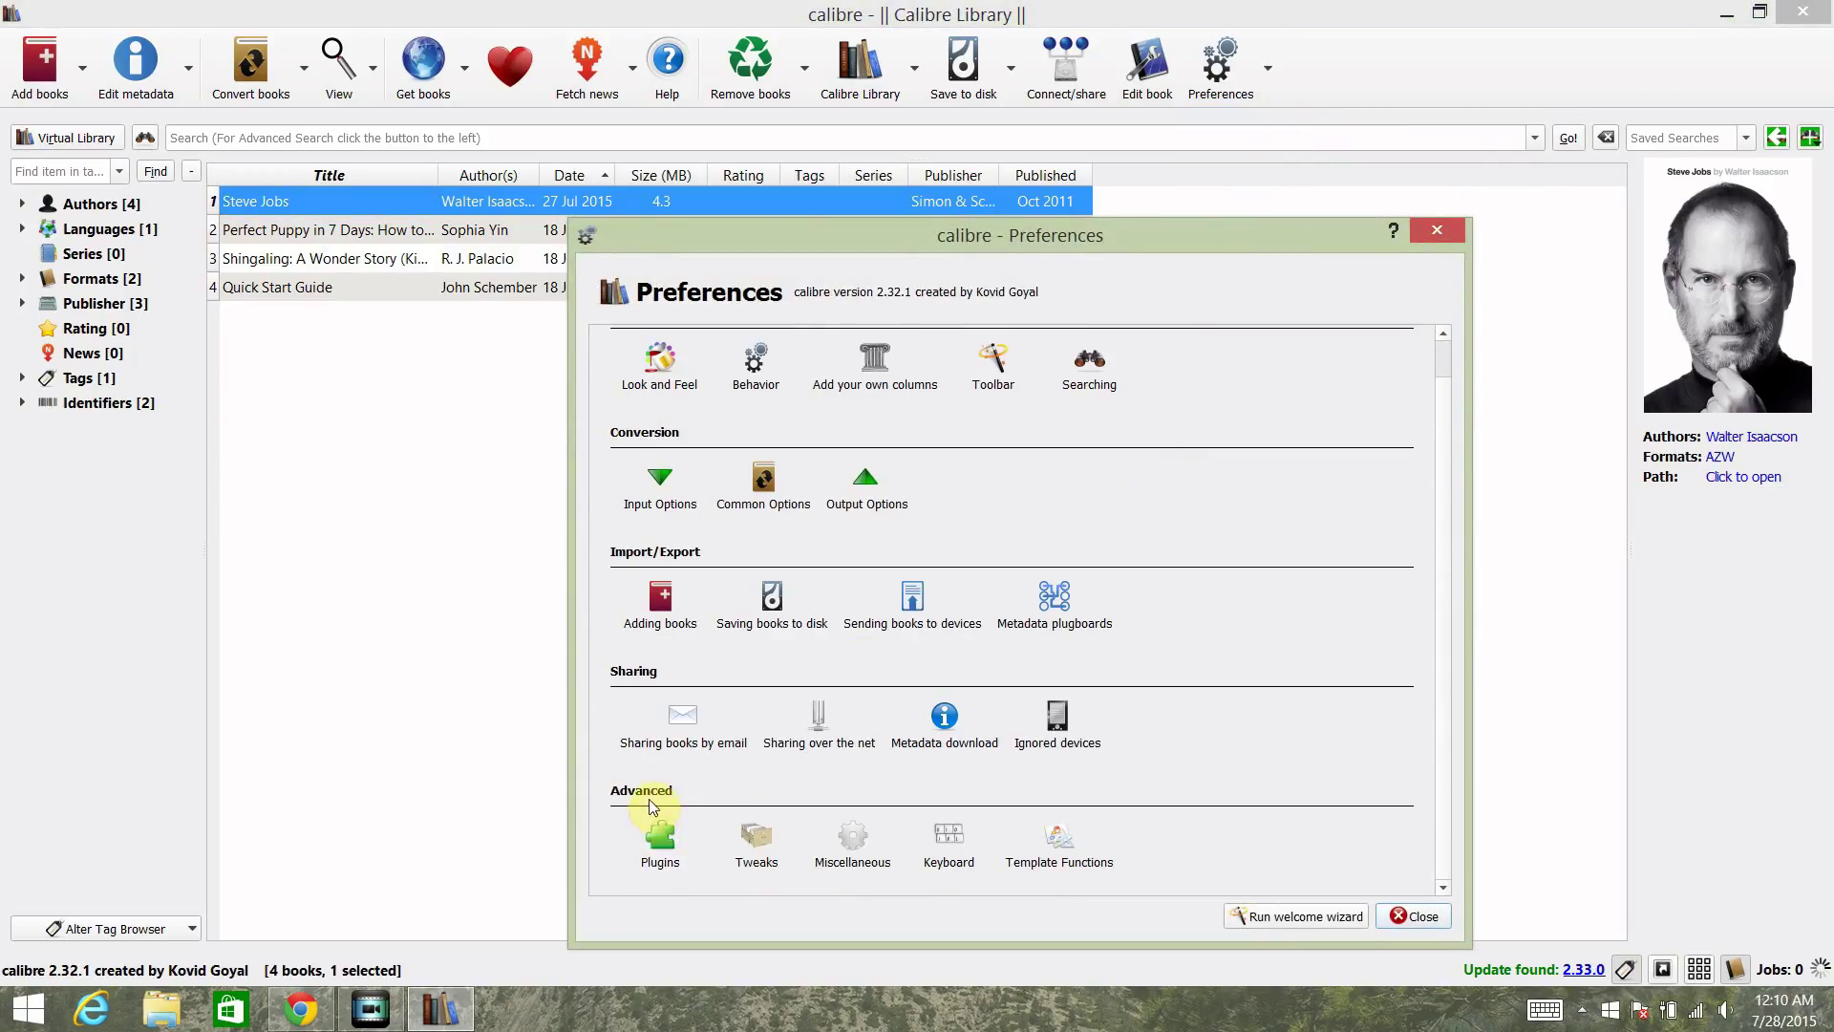
left_click(663, 845)
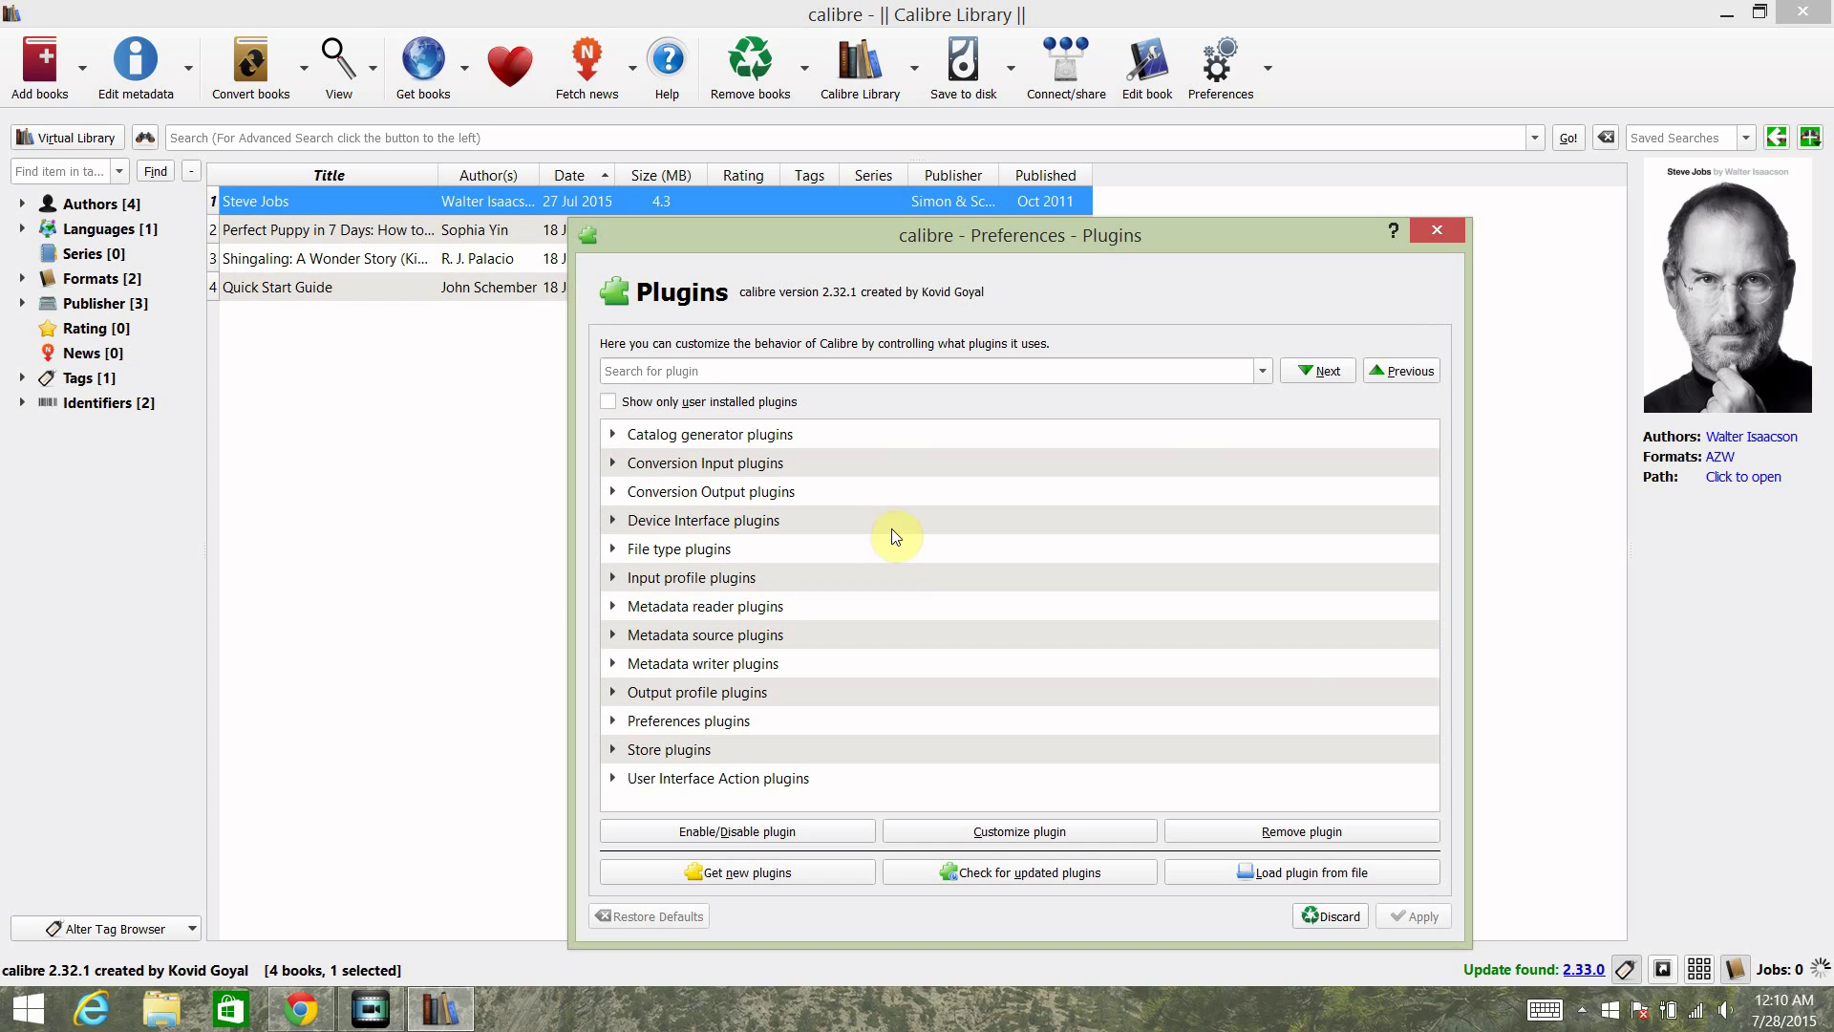
- Load DeDRM_plugin.zip from the DeDRM_calibre_plugin folder as a plugin
left_click(1306, 874)
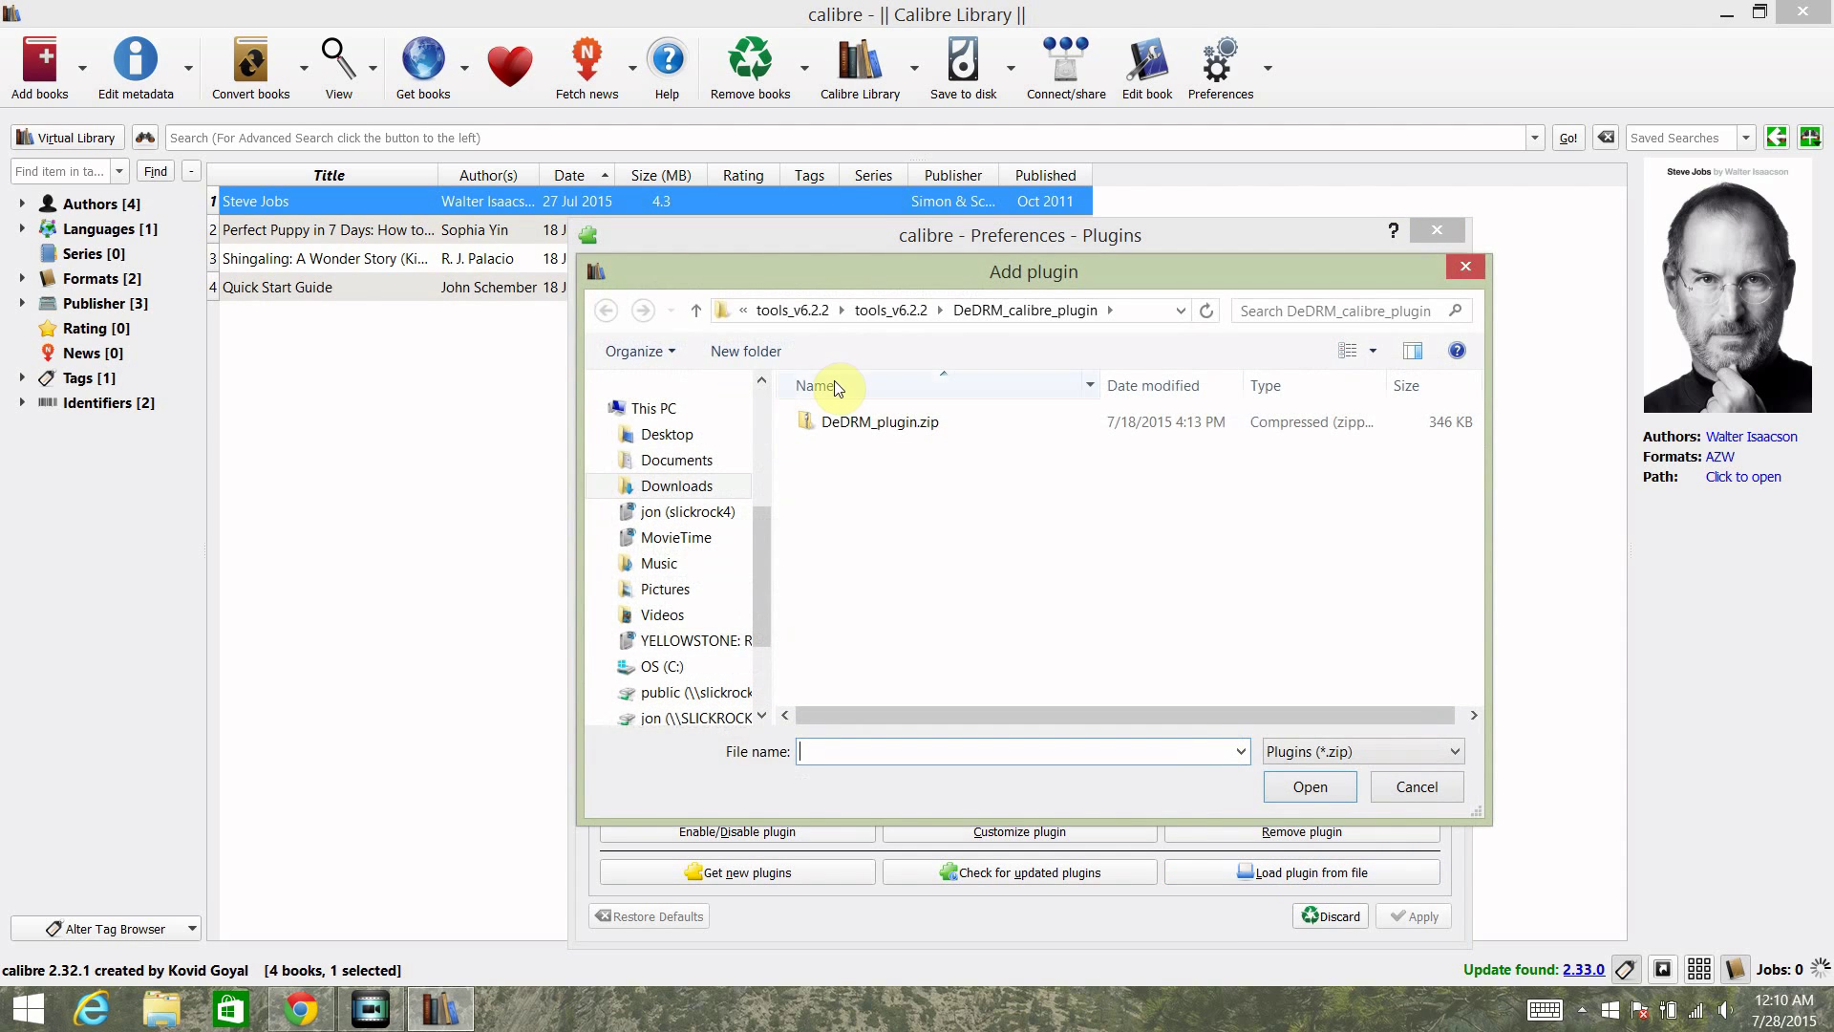
left_click(784, 310)
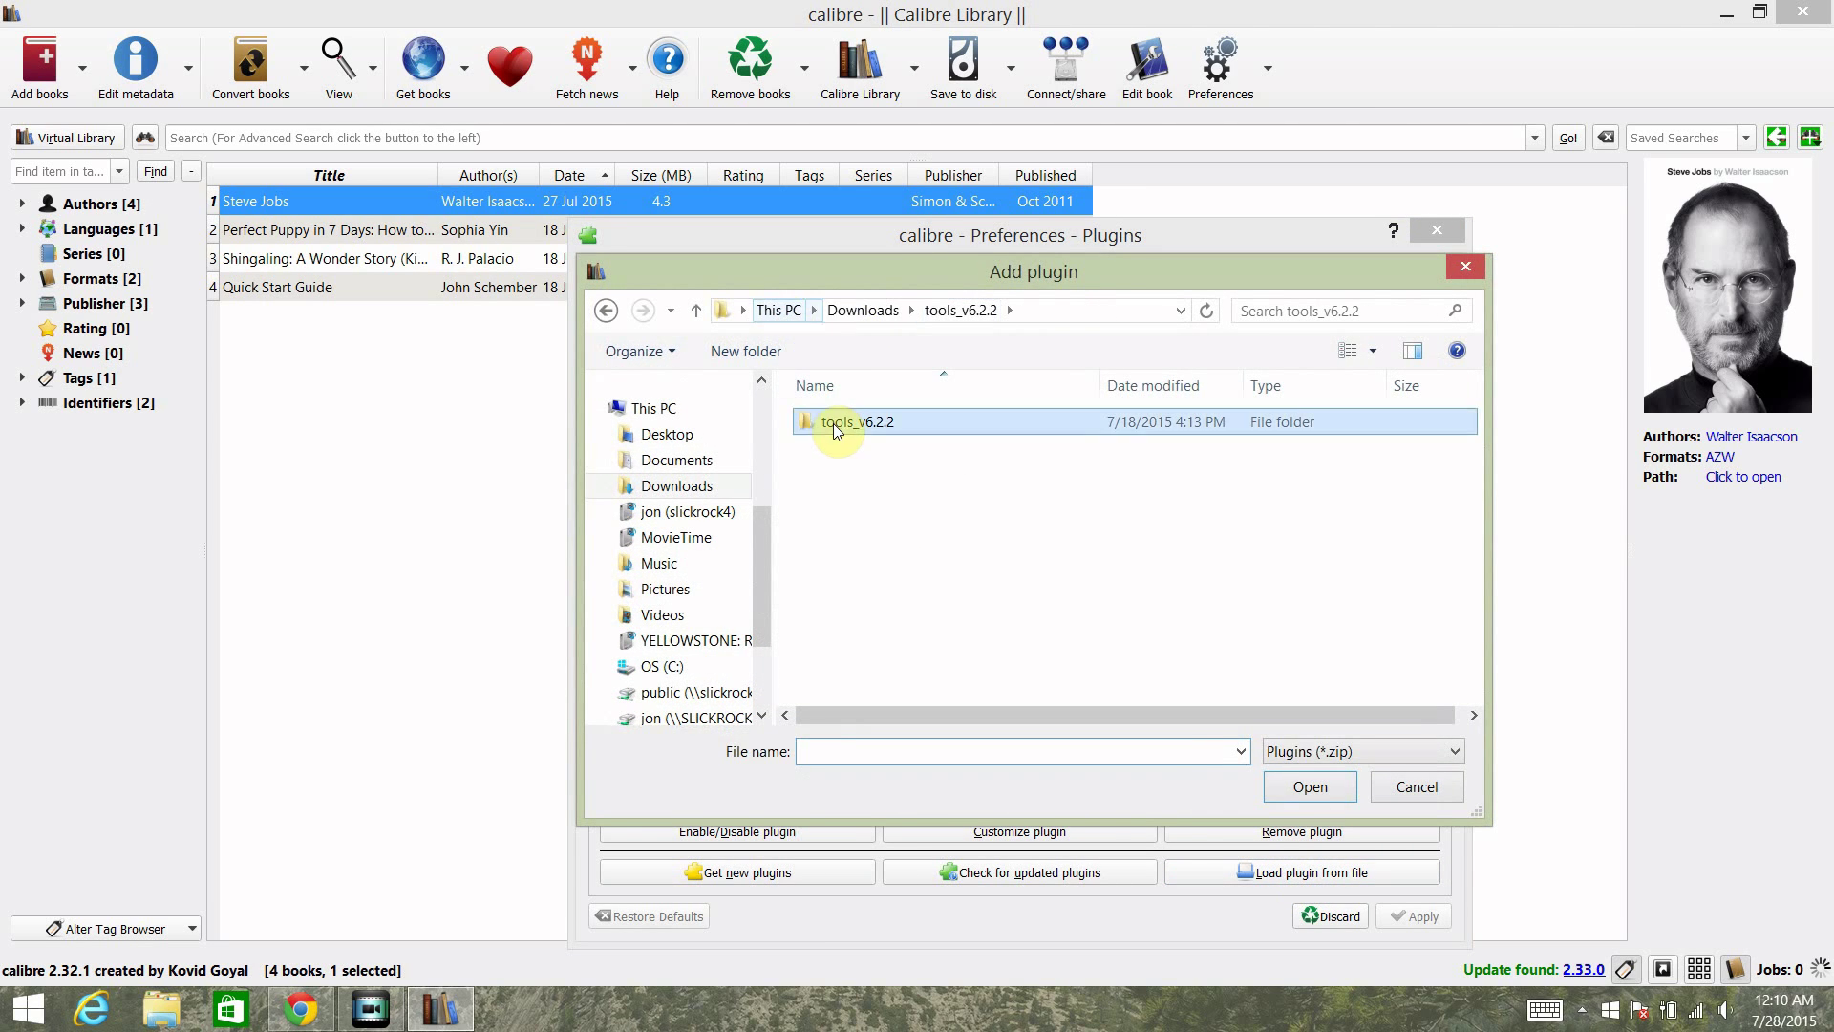
double_click(883, 426)
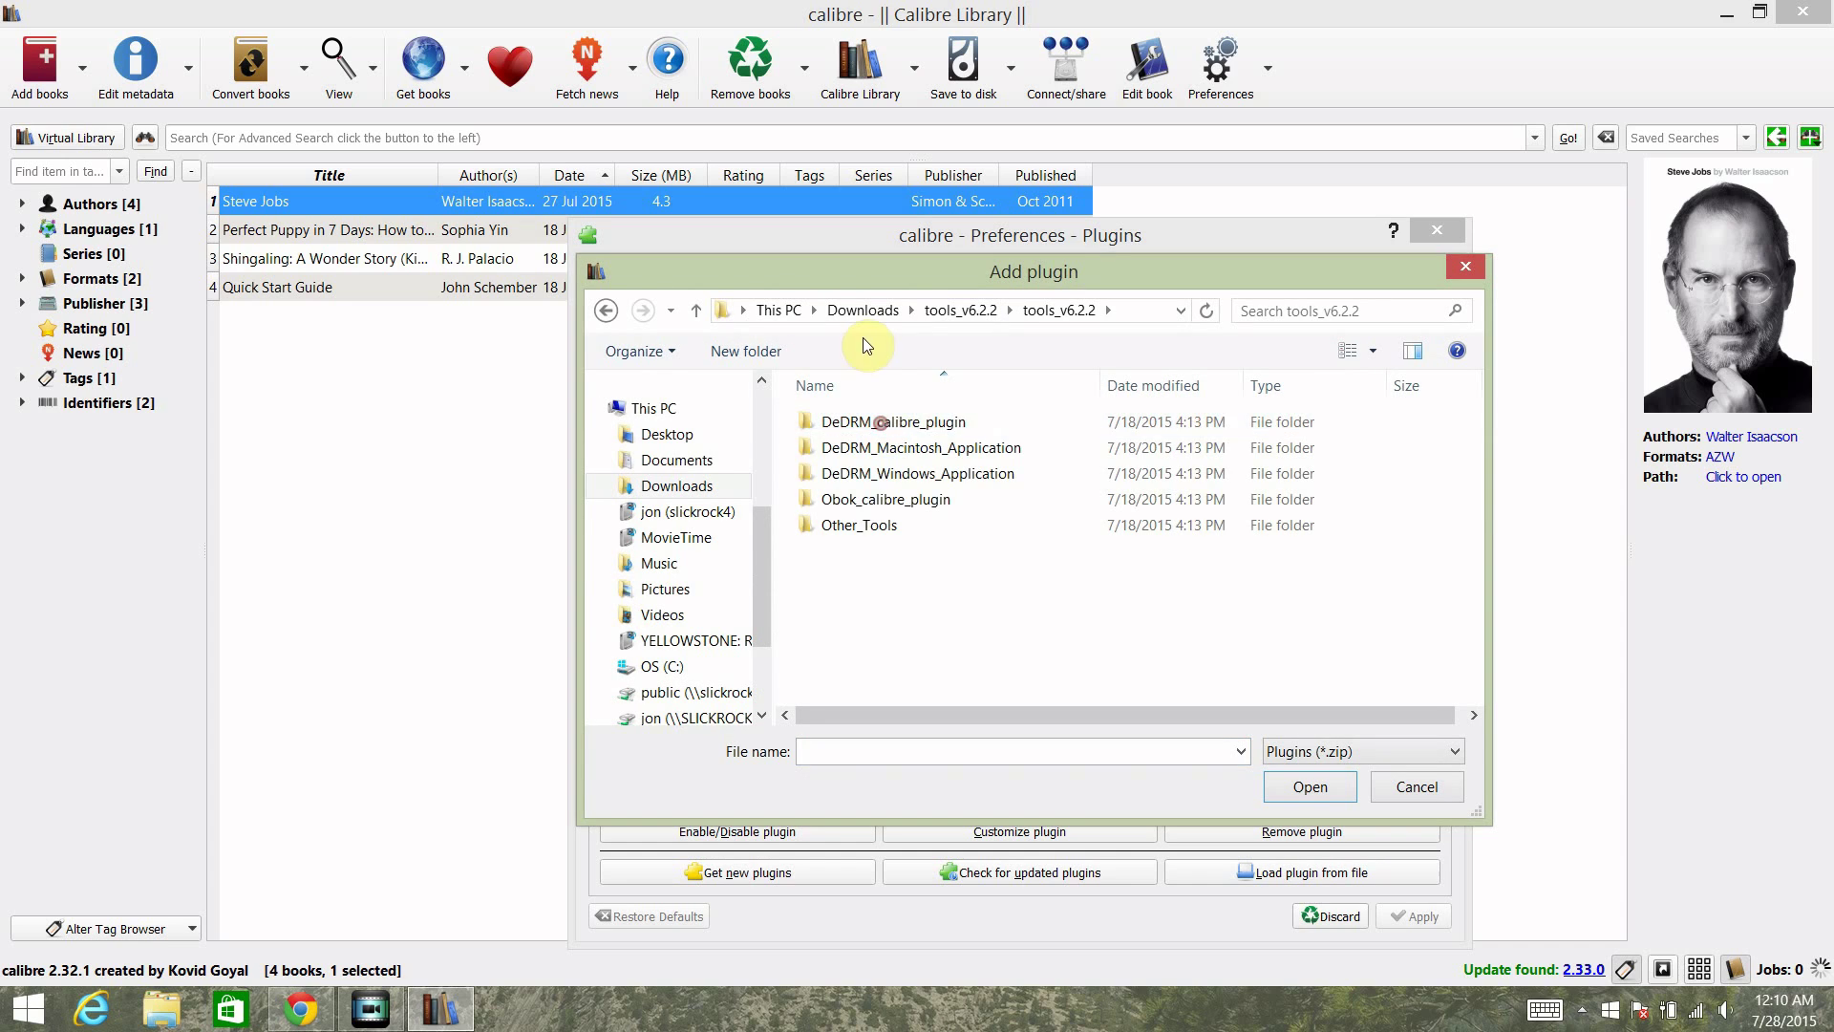
double_click(932, 421)
left_click(905, 425)
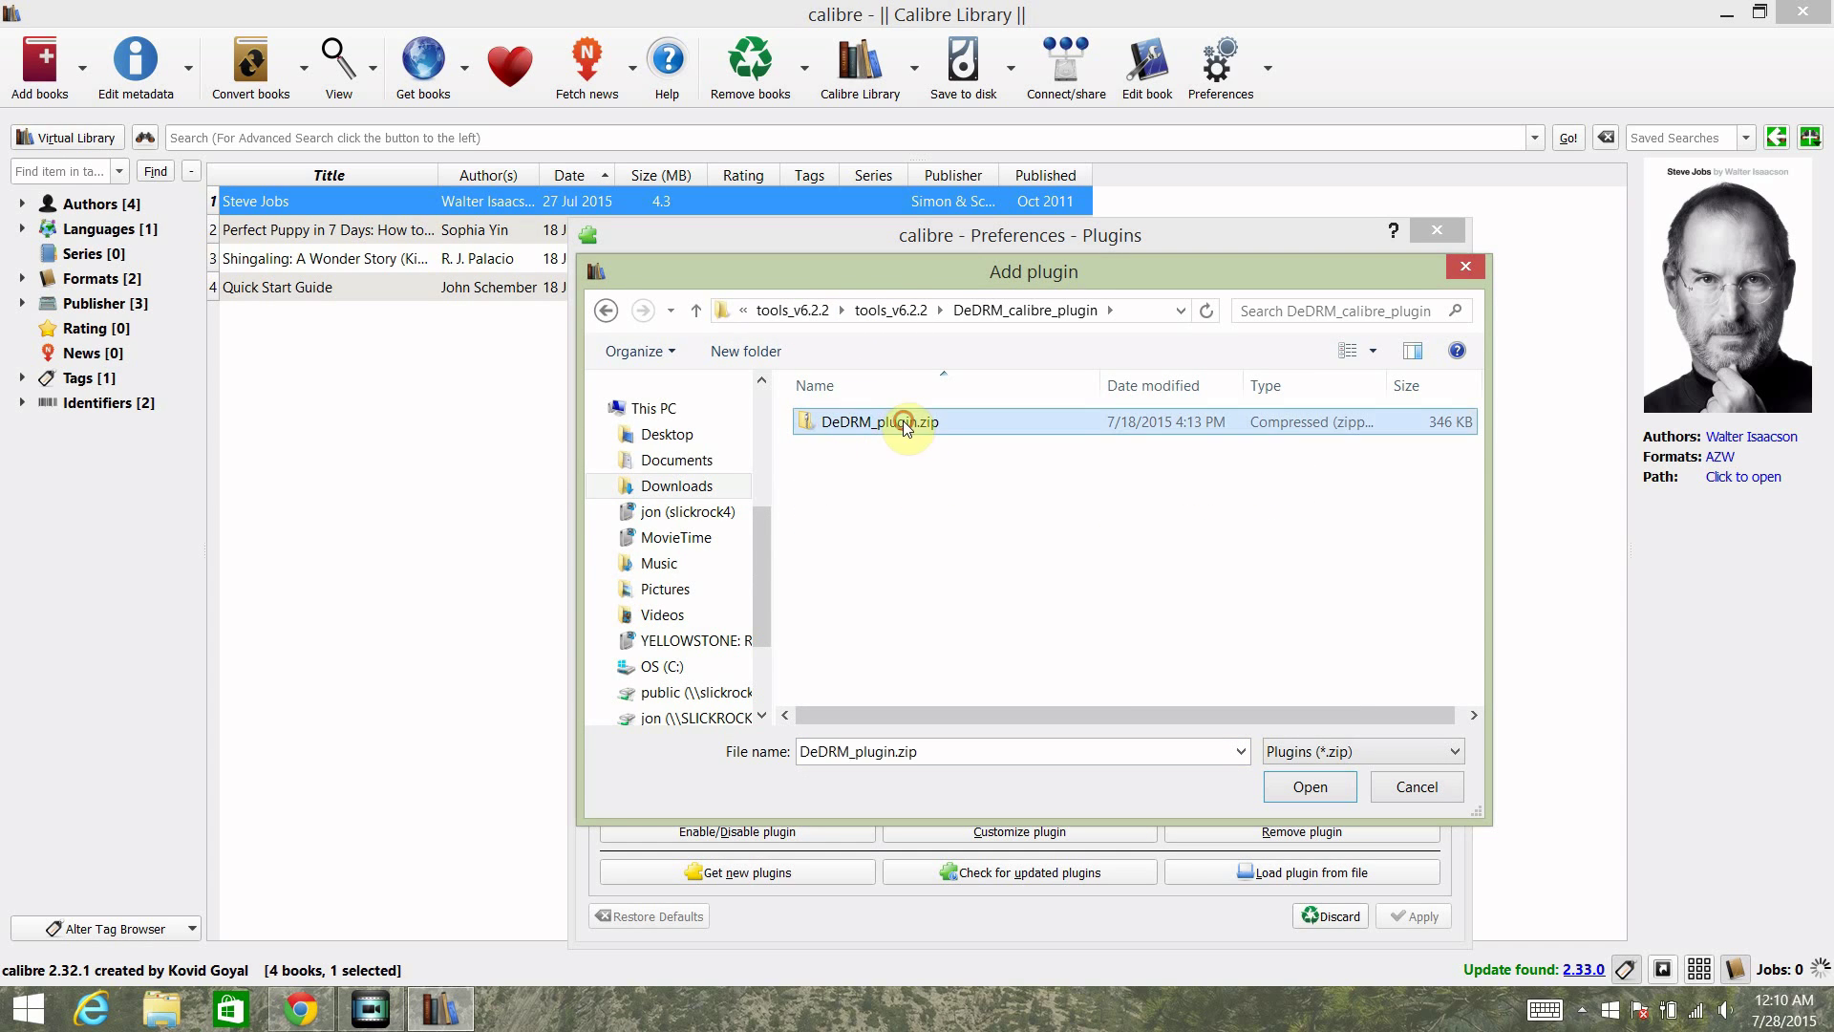
left_click(1297, 782)
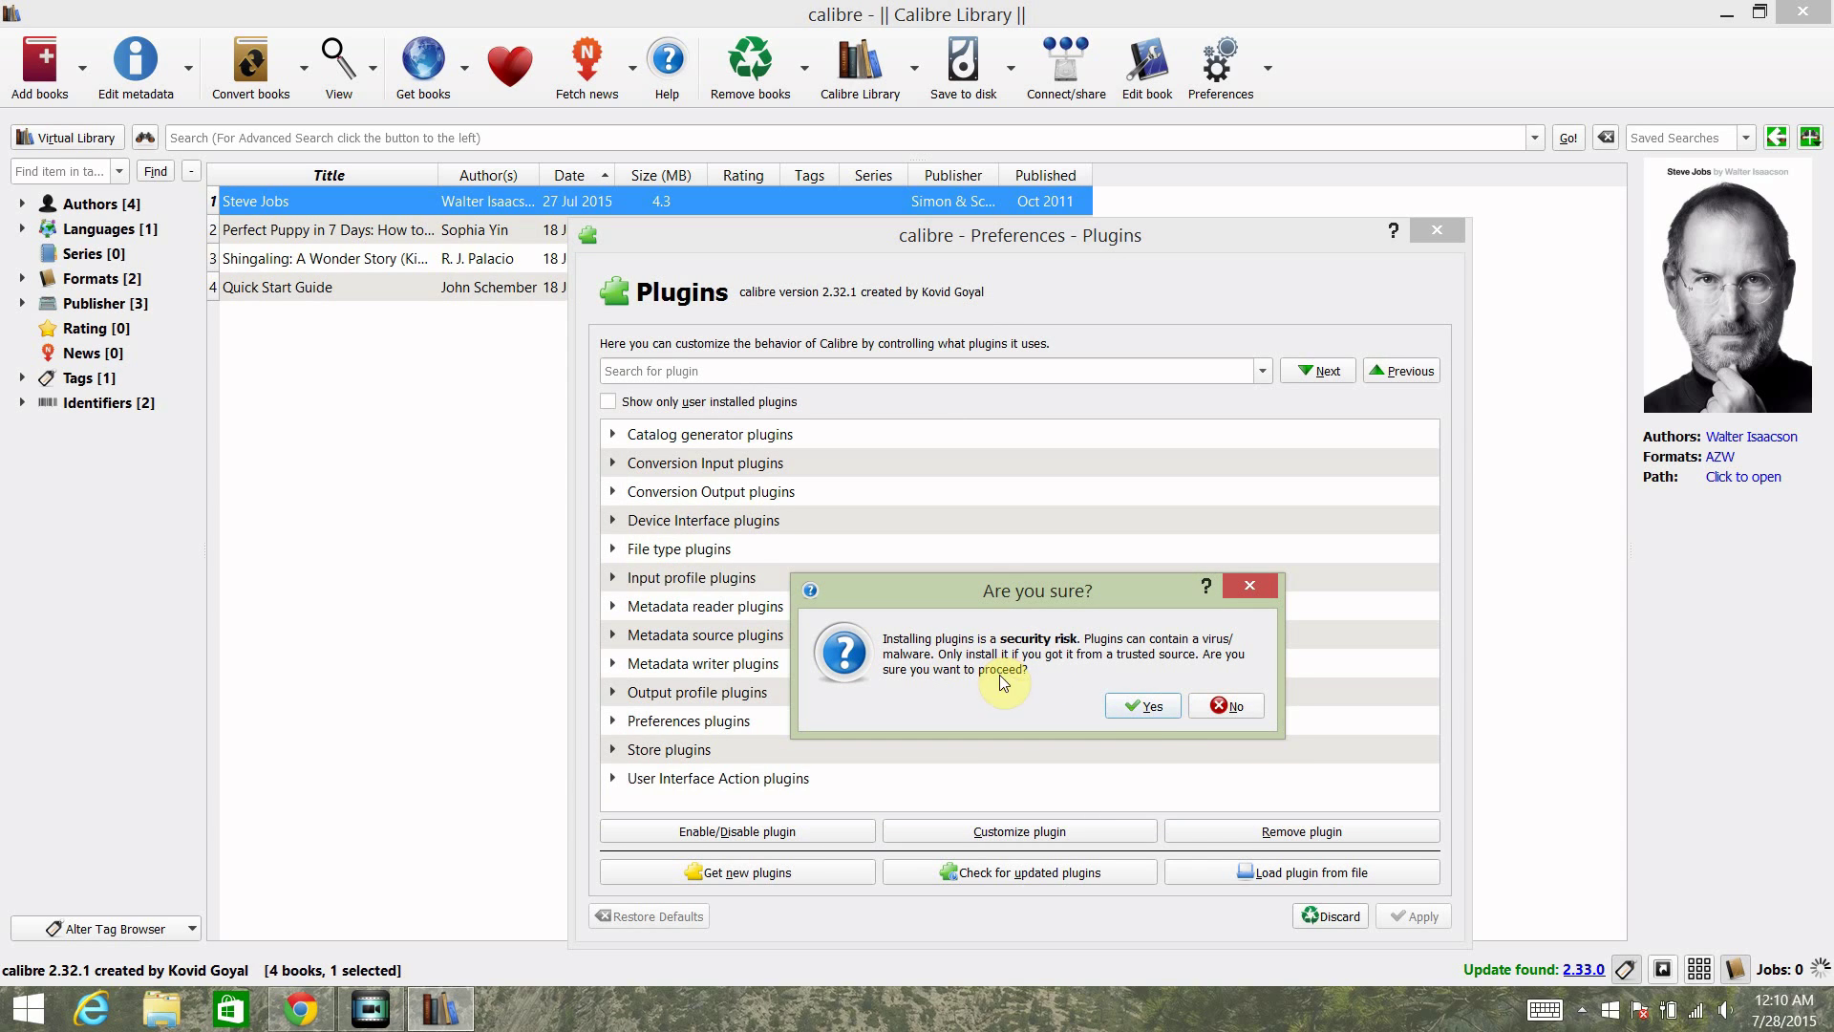
- Confirm the DeDRM plugin installation, apply it, and close Preferences
left_click(1144, 708)
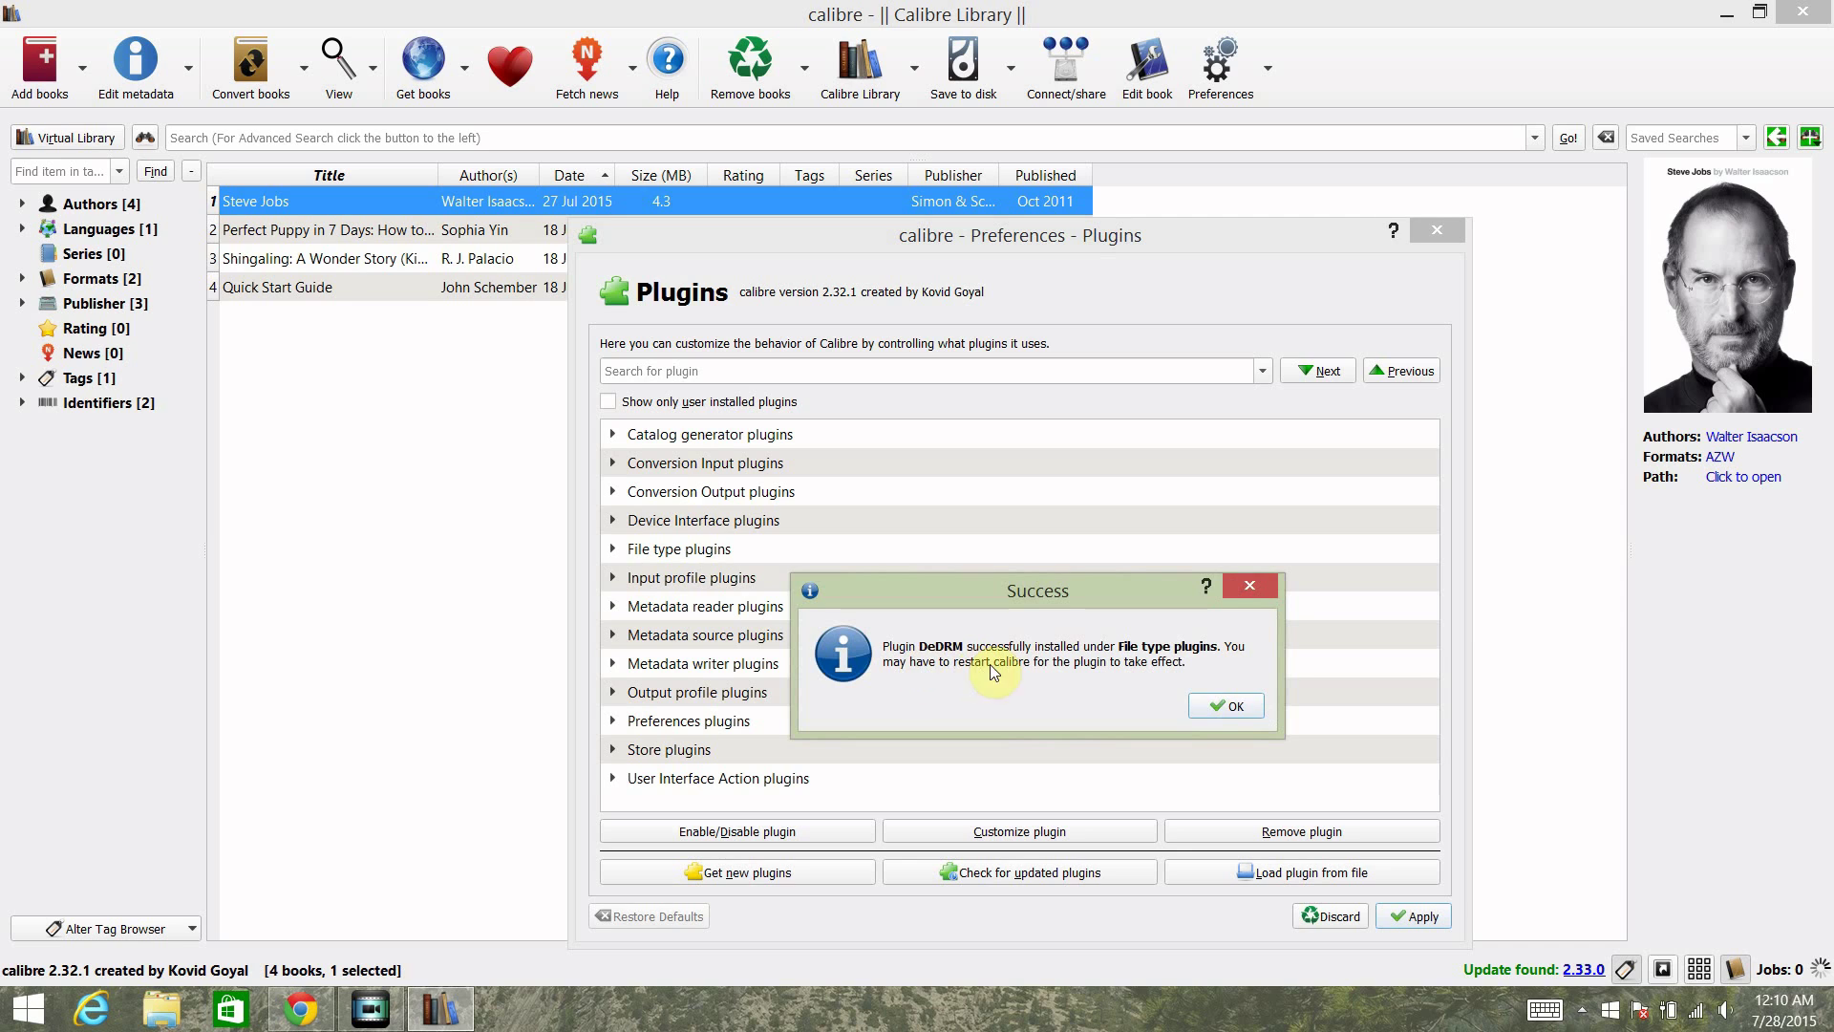
left_click(1234, 709)
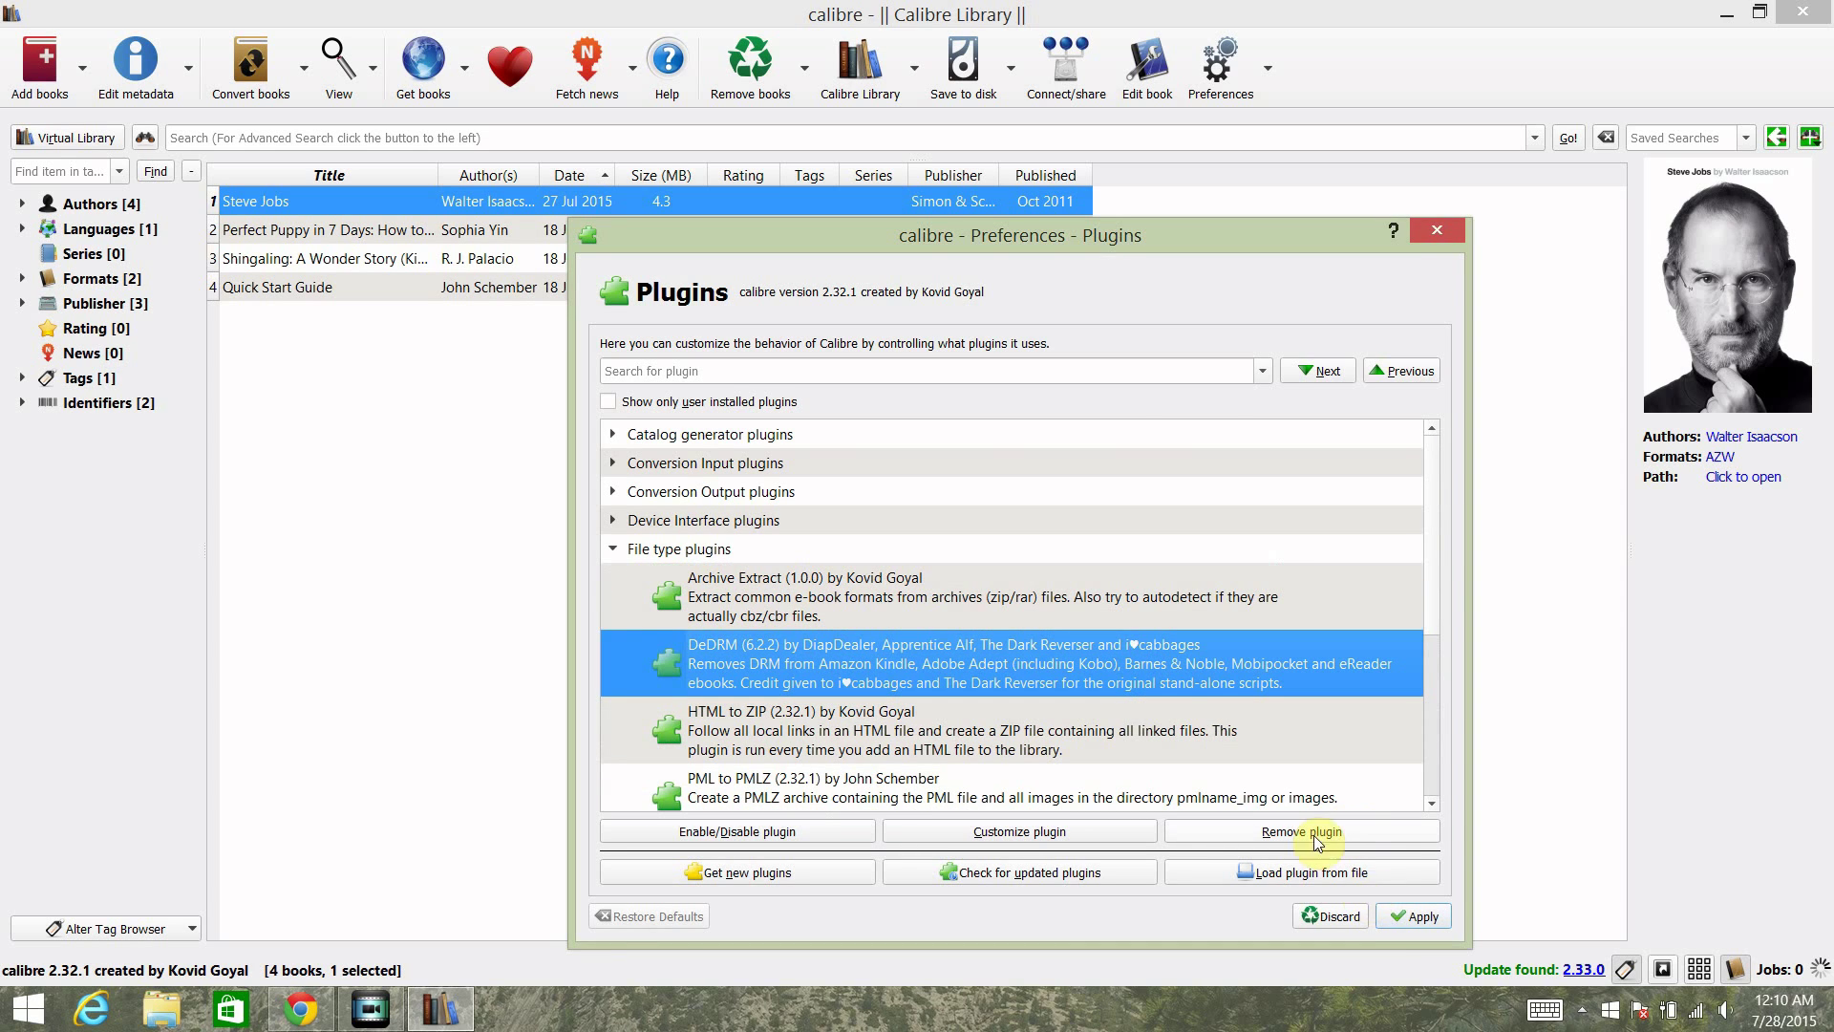
left_click(1394, 918)
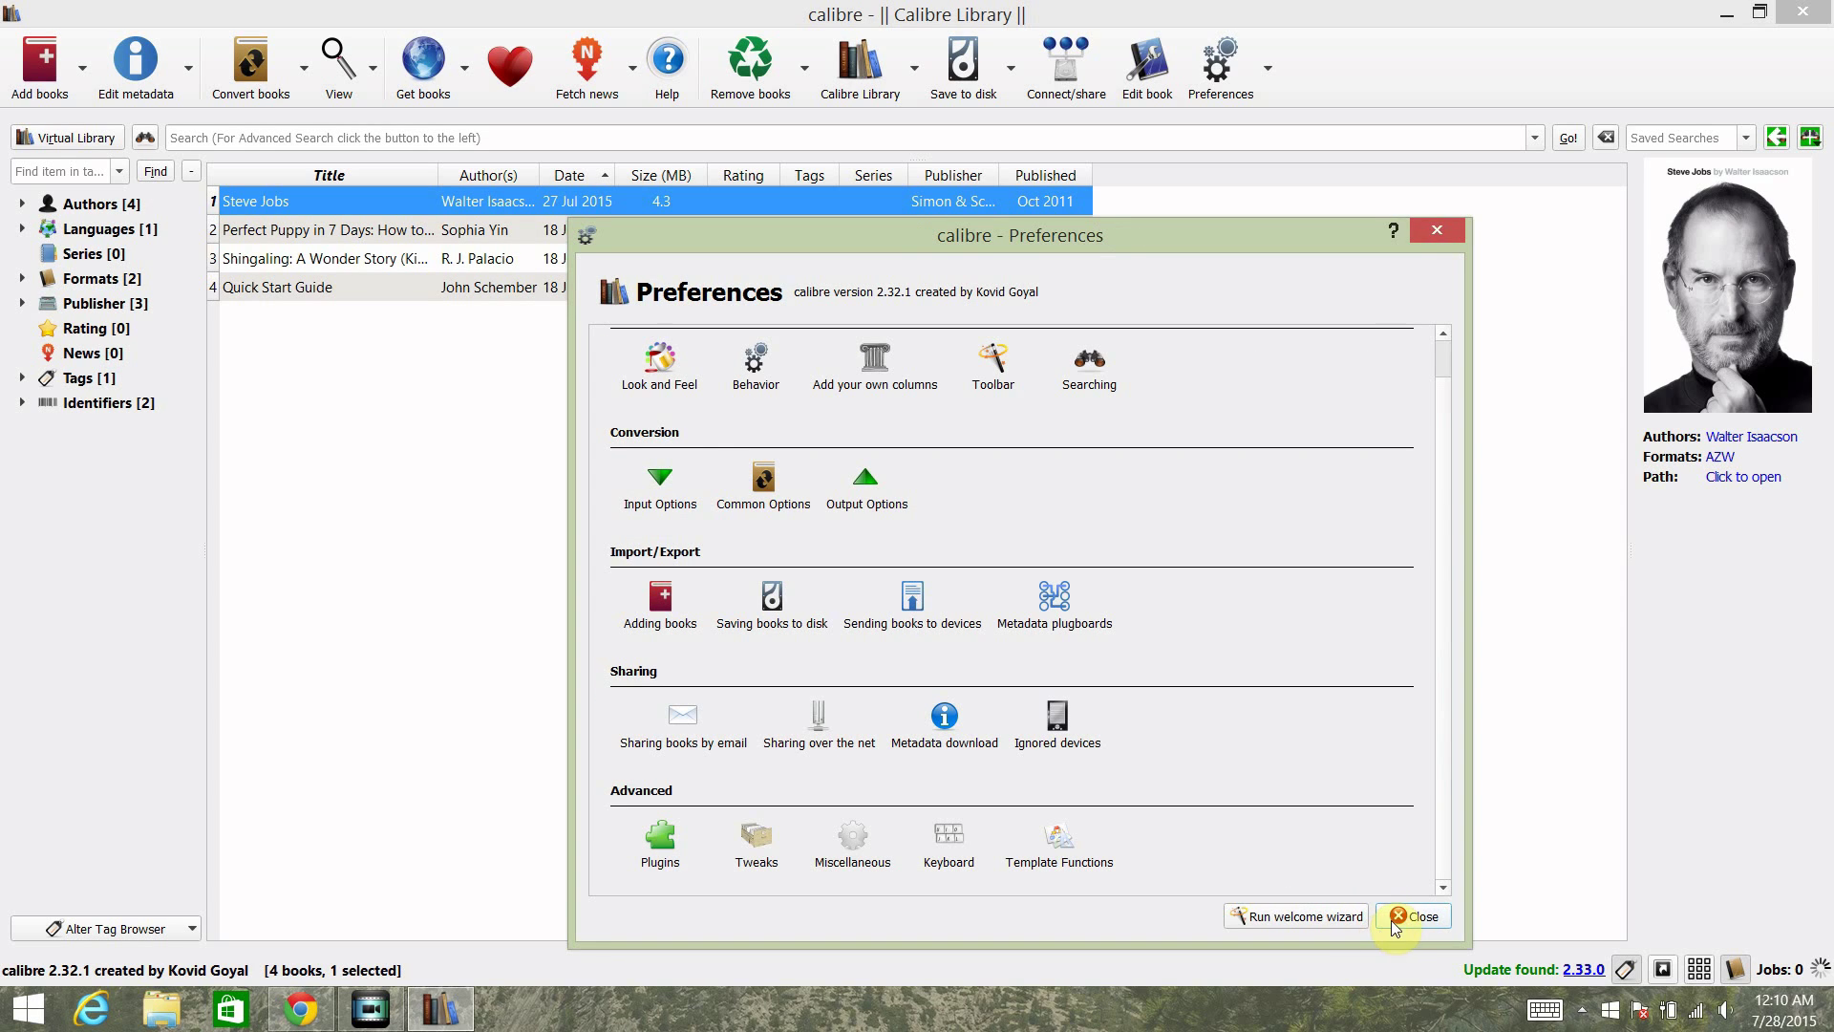
left_click(1405, 918)
right_click(455, 201)
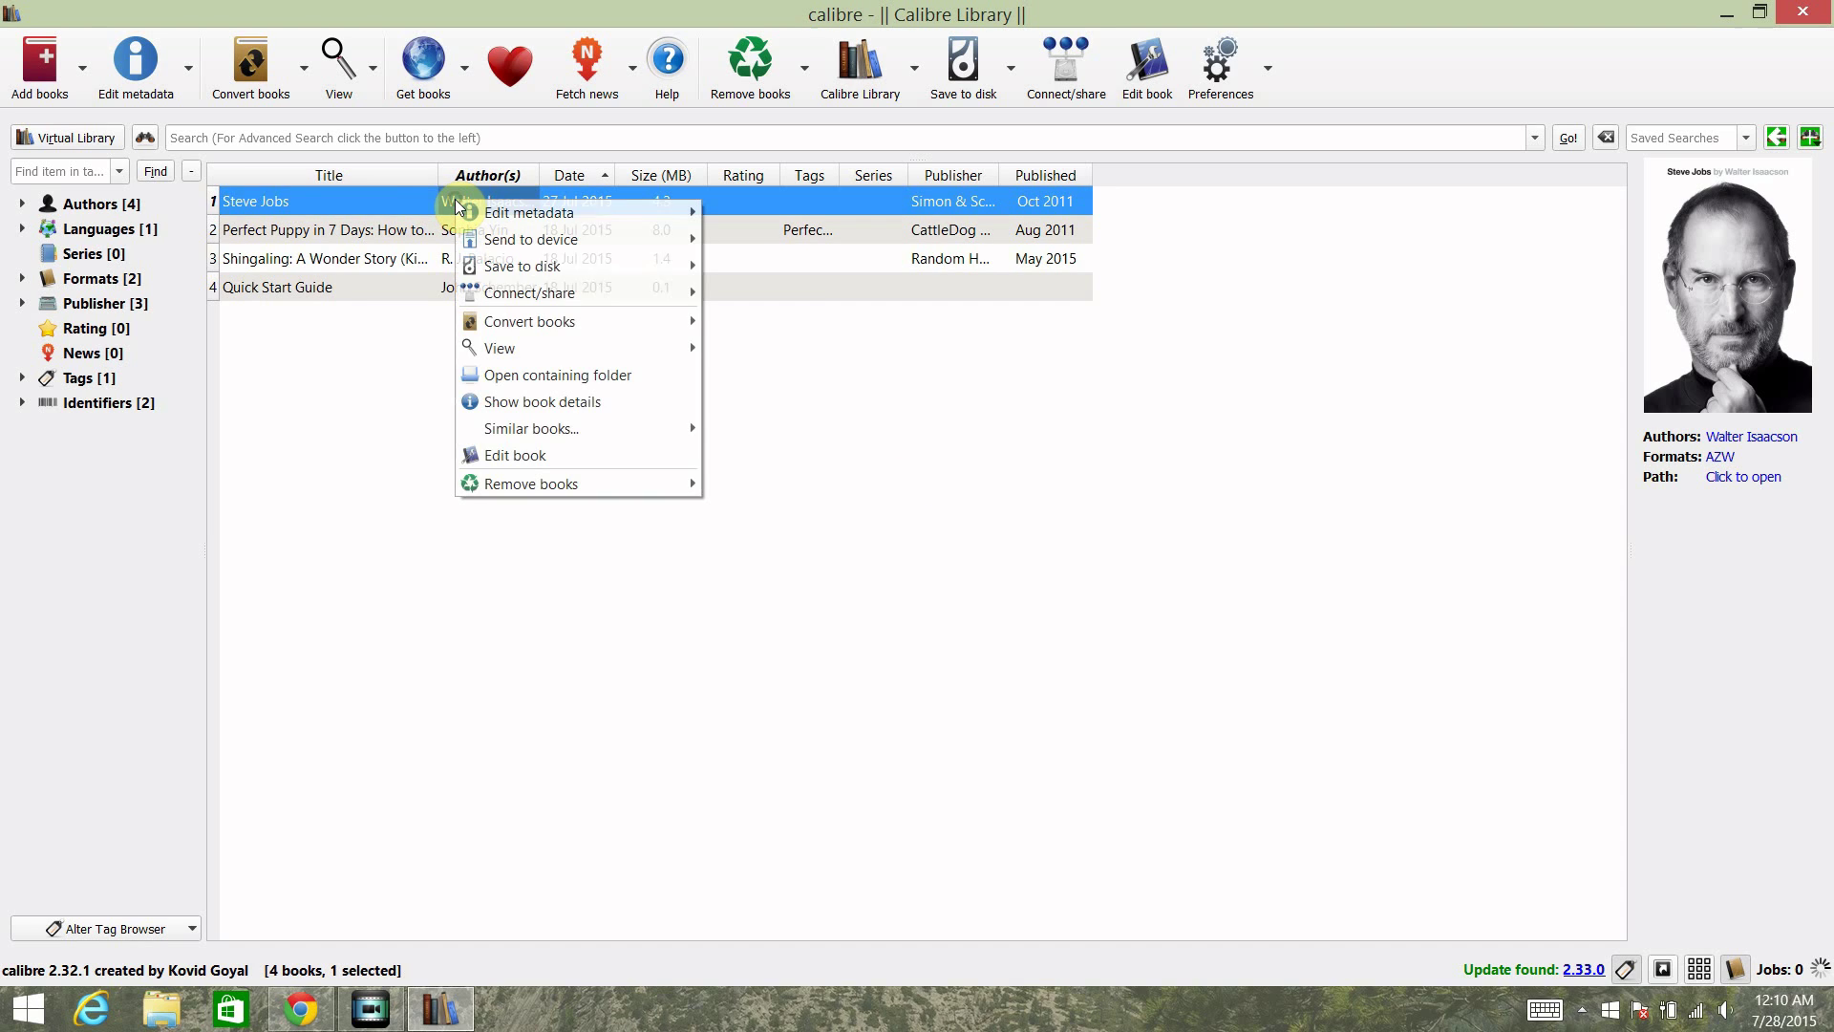
left_click(342, 403)
right_click(358, 201)
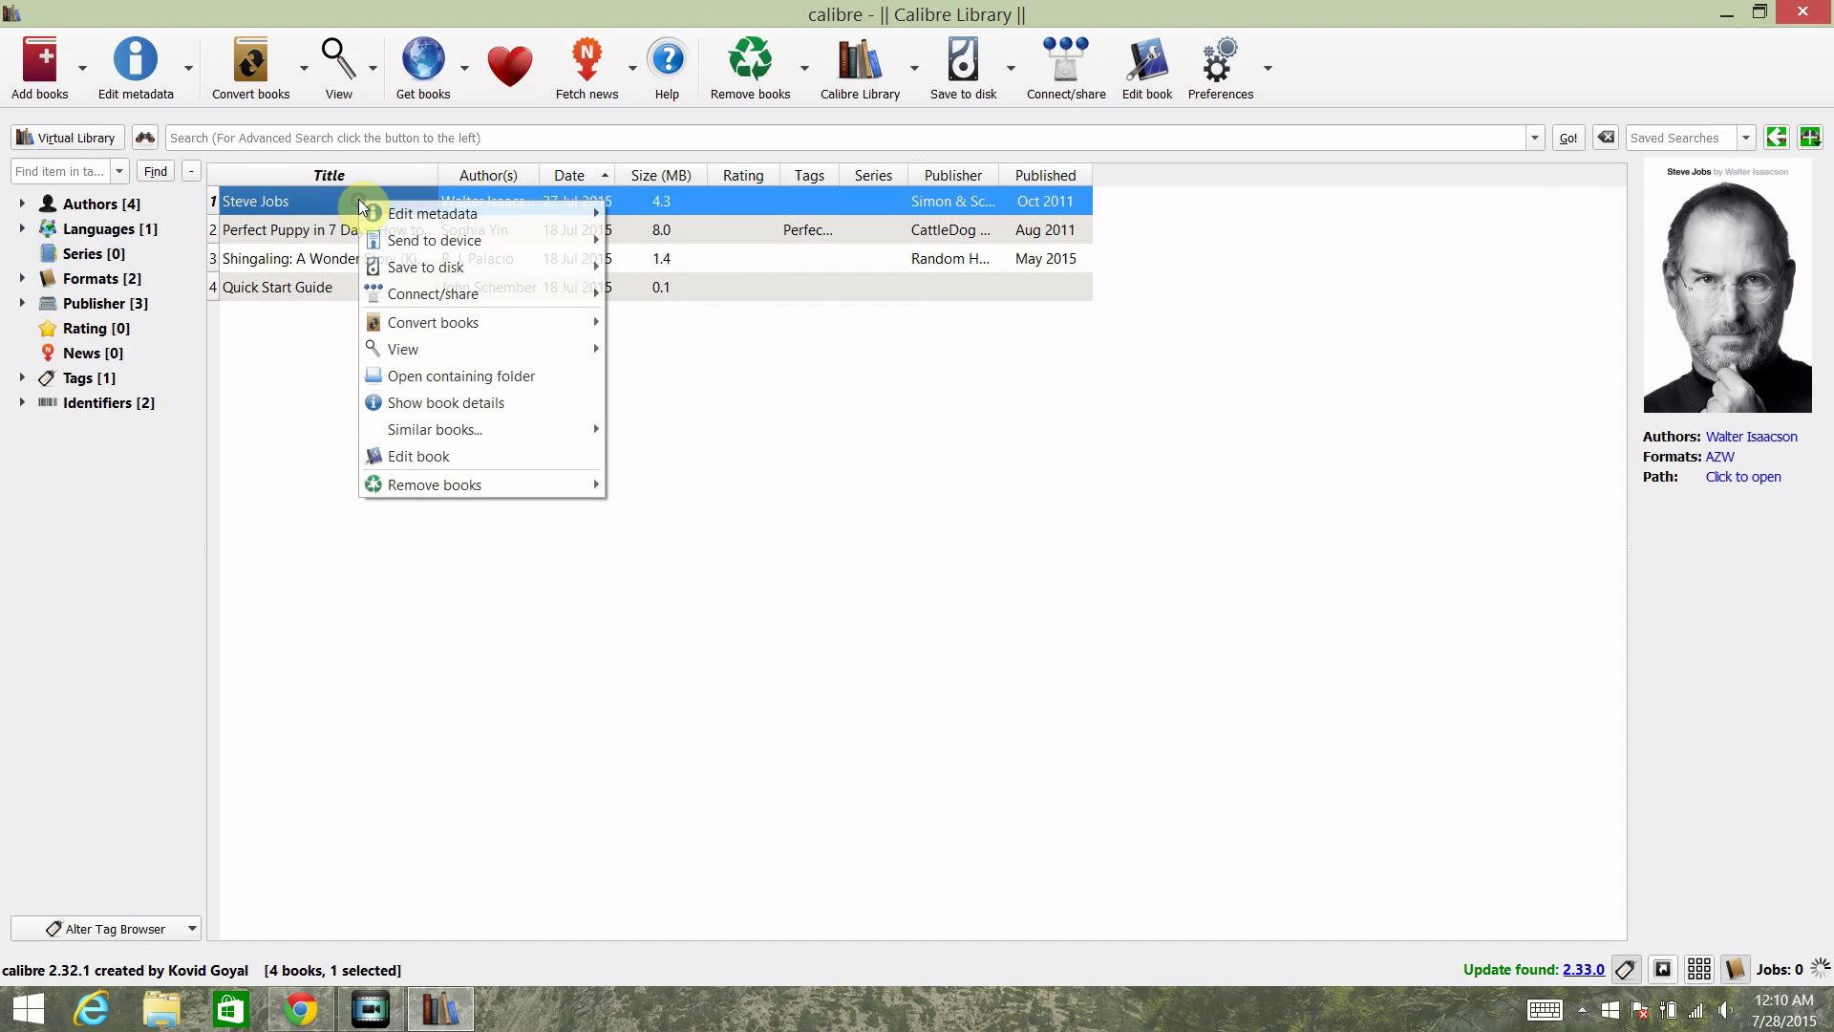
mouse_move(548, 320)
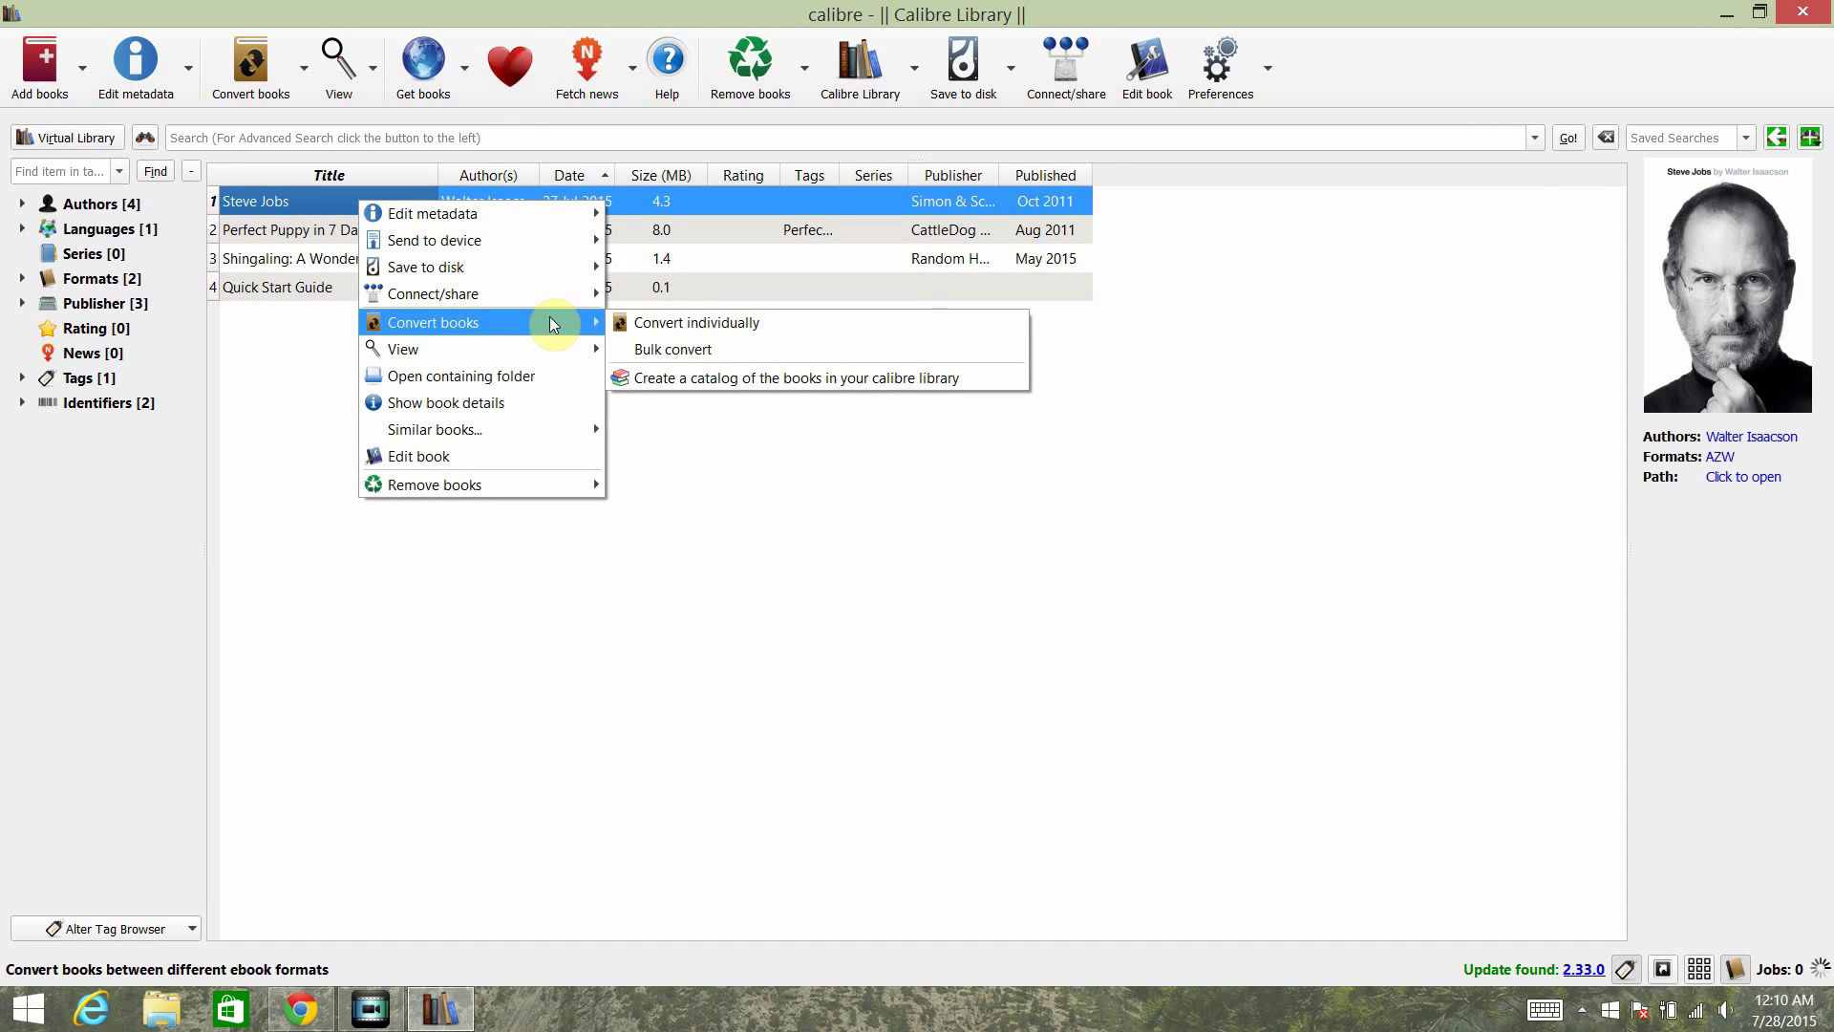
left_click(690, 322)
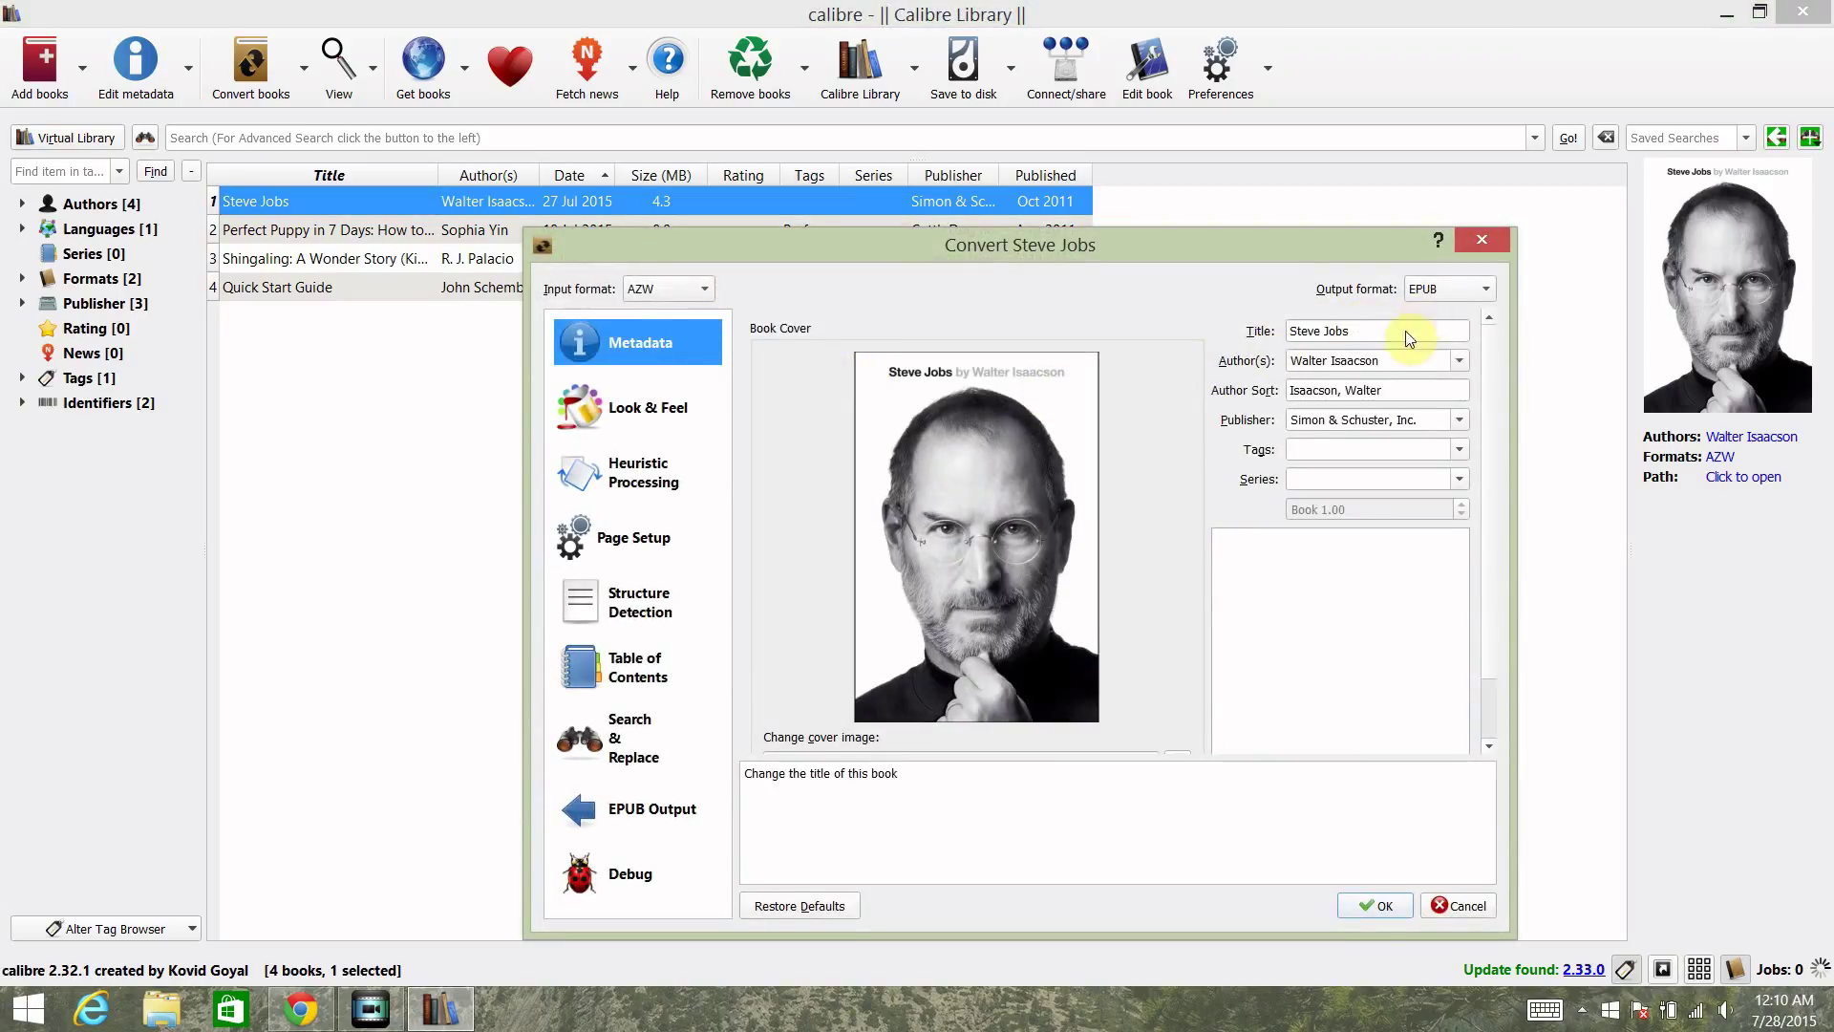
left_click(1376, 906)
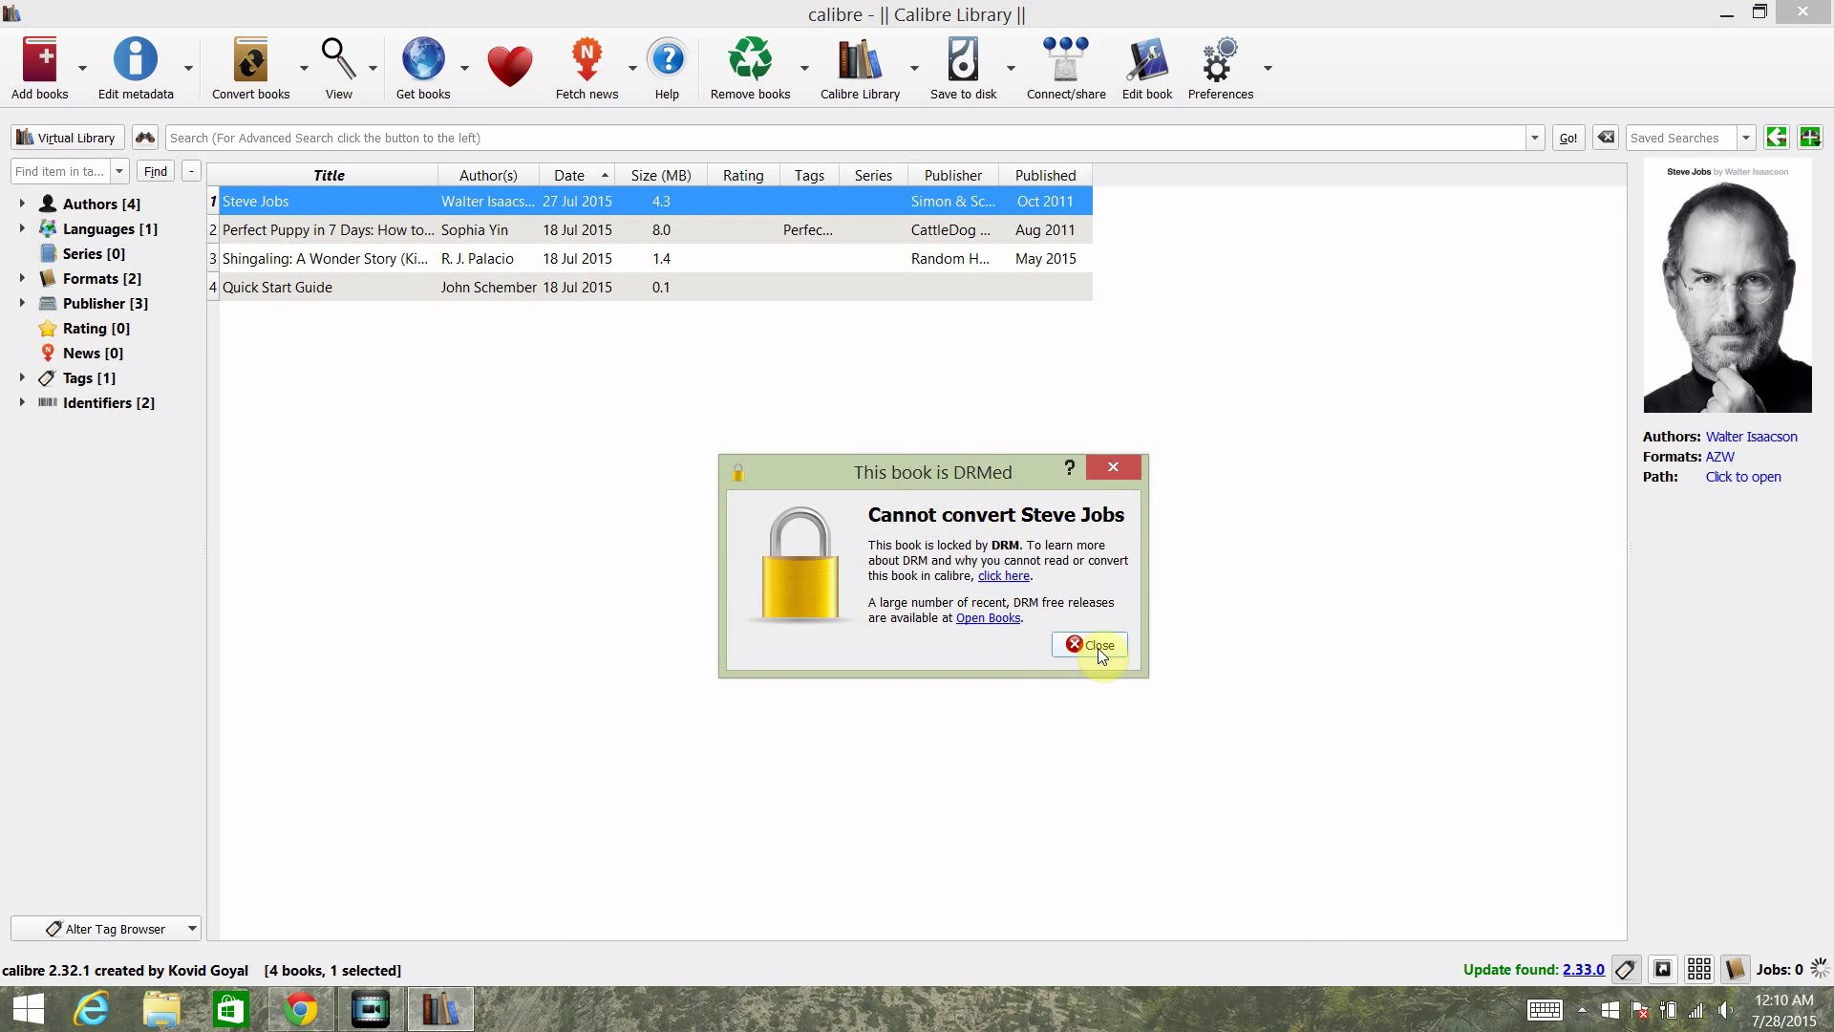
left_click(1099, 645)
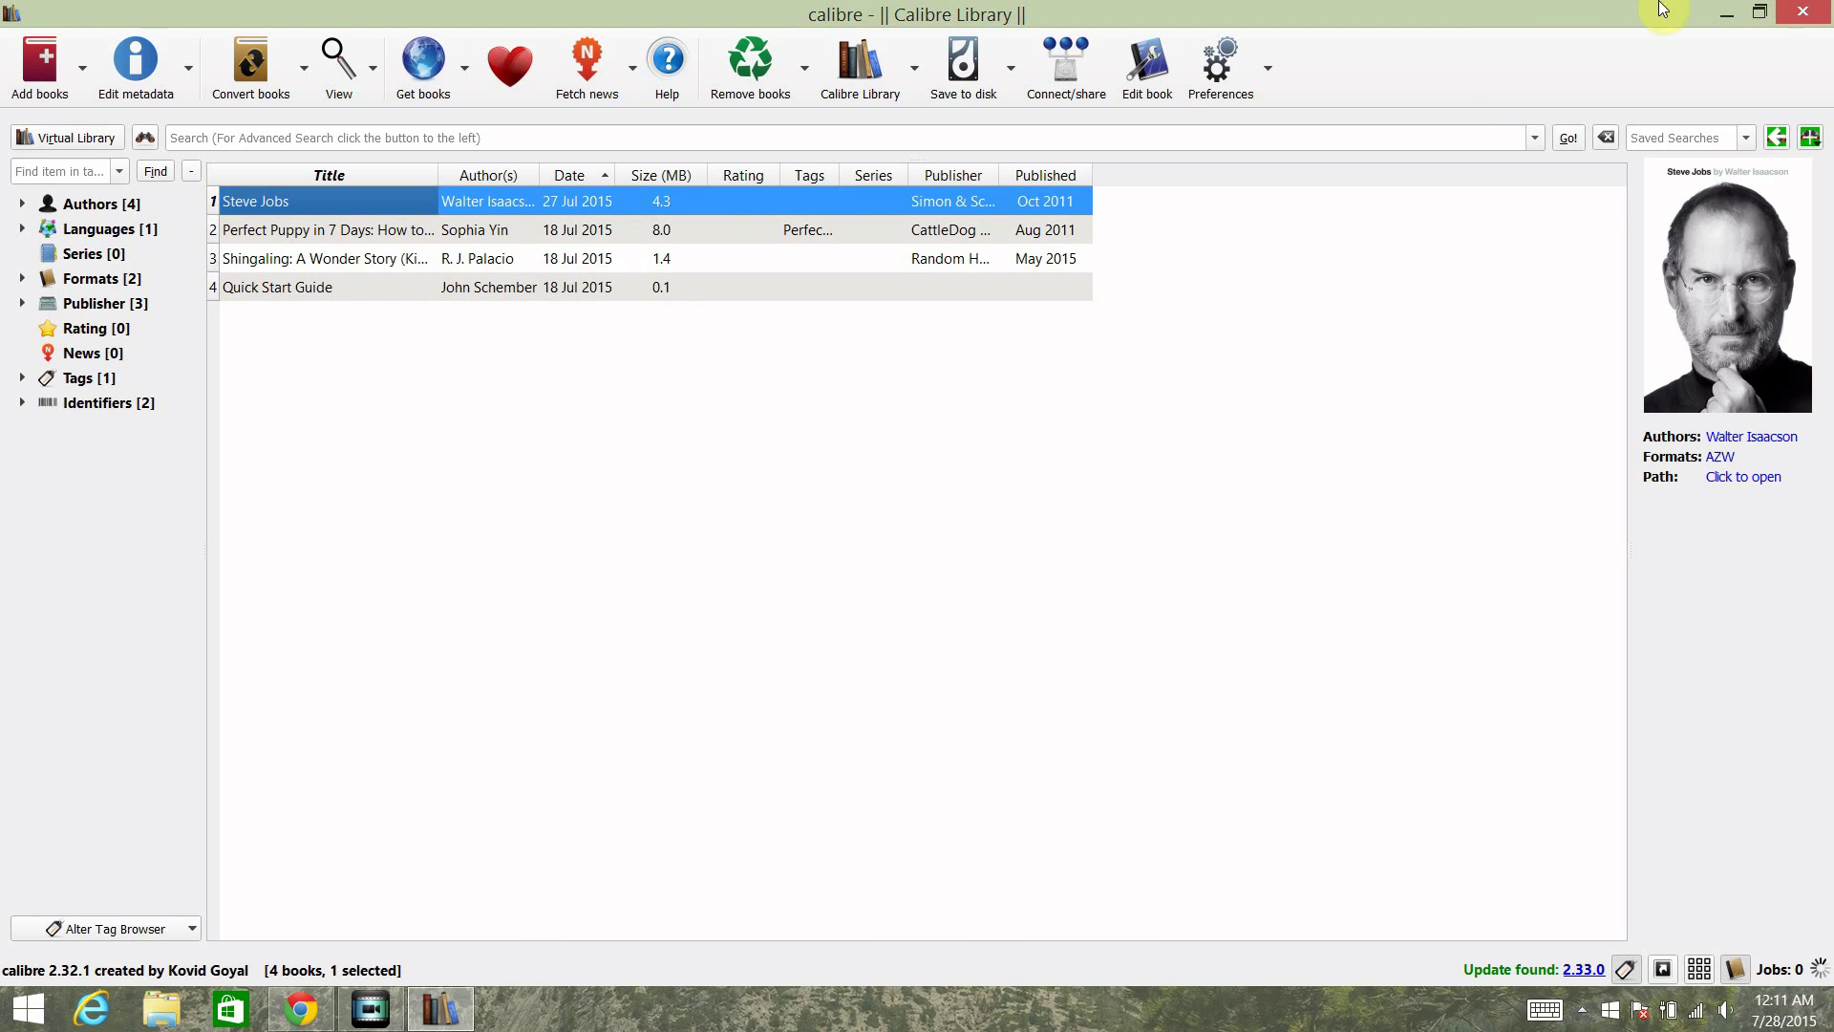
left_click(1795, 12)
- Relaunch calibre and retry converting Steve Jobs to EPUB, dismissing the DRM-locked warning
left_click(225, 169)
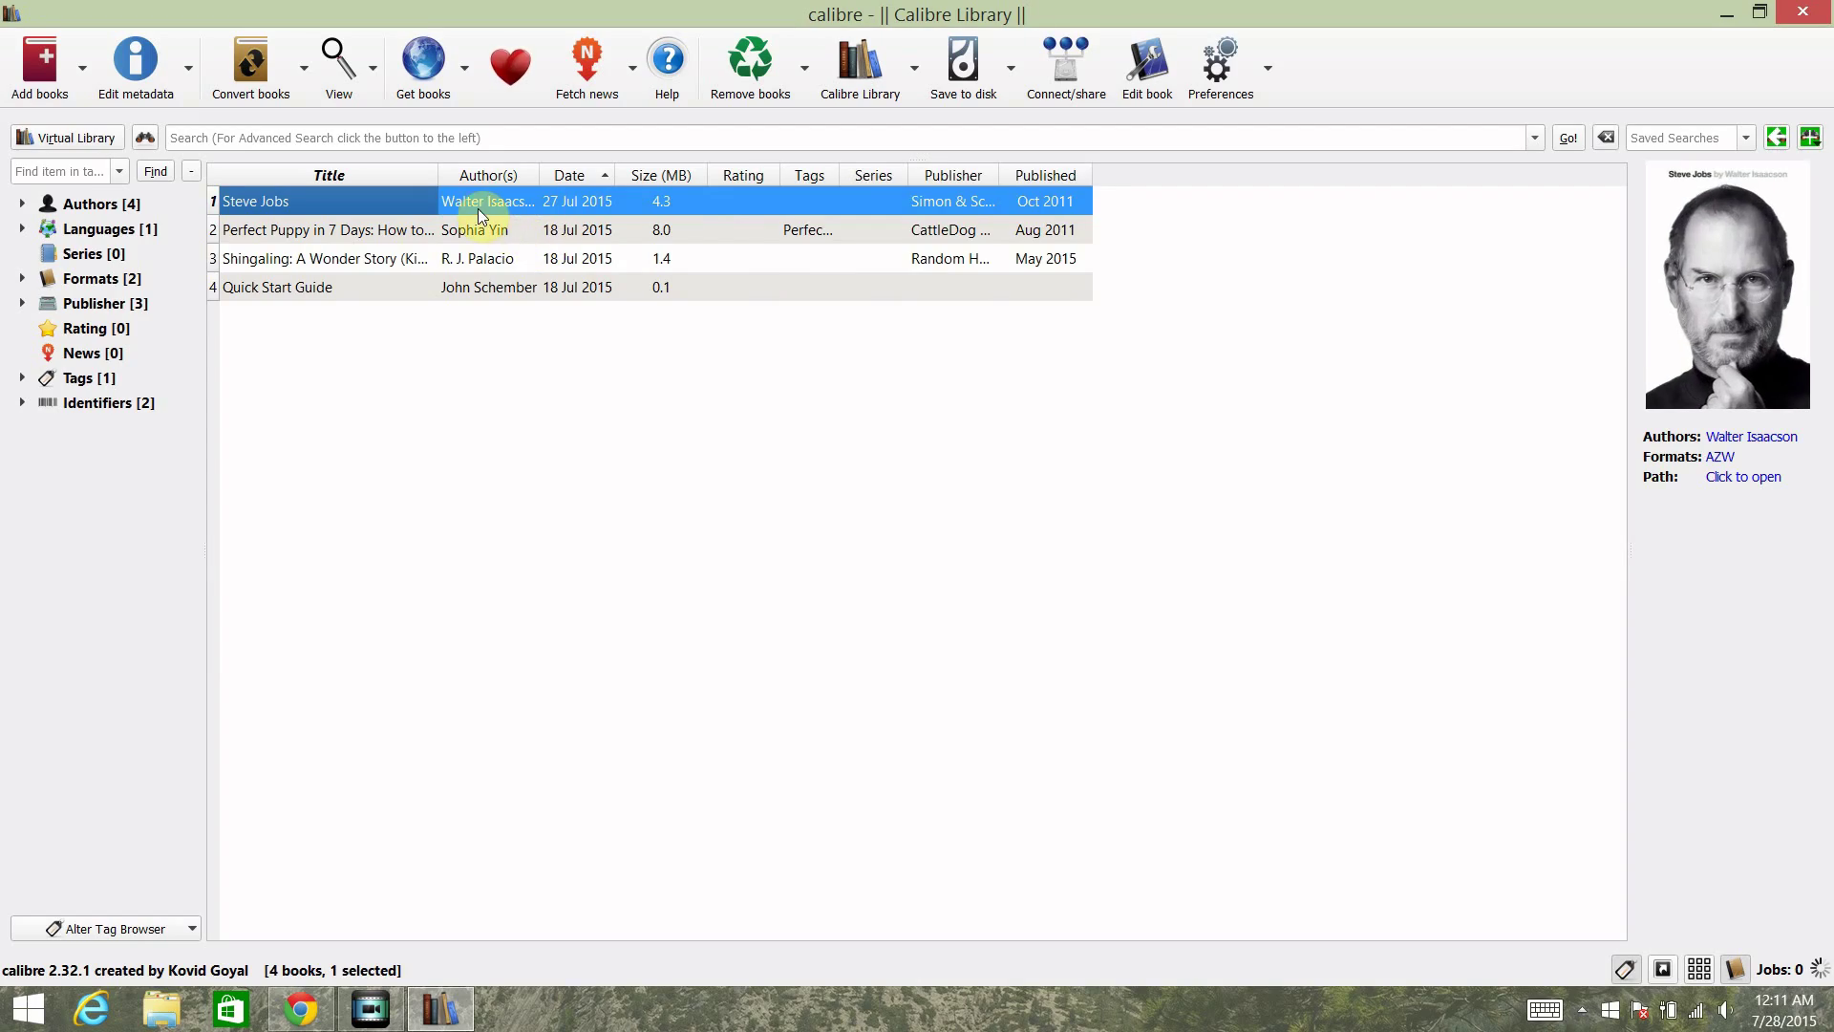
right_click(474, 200)
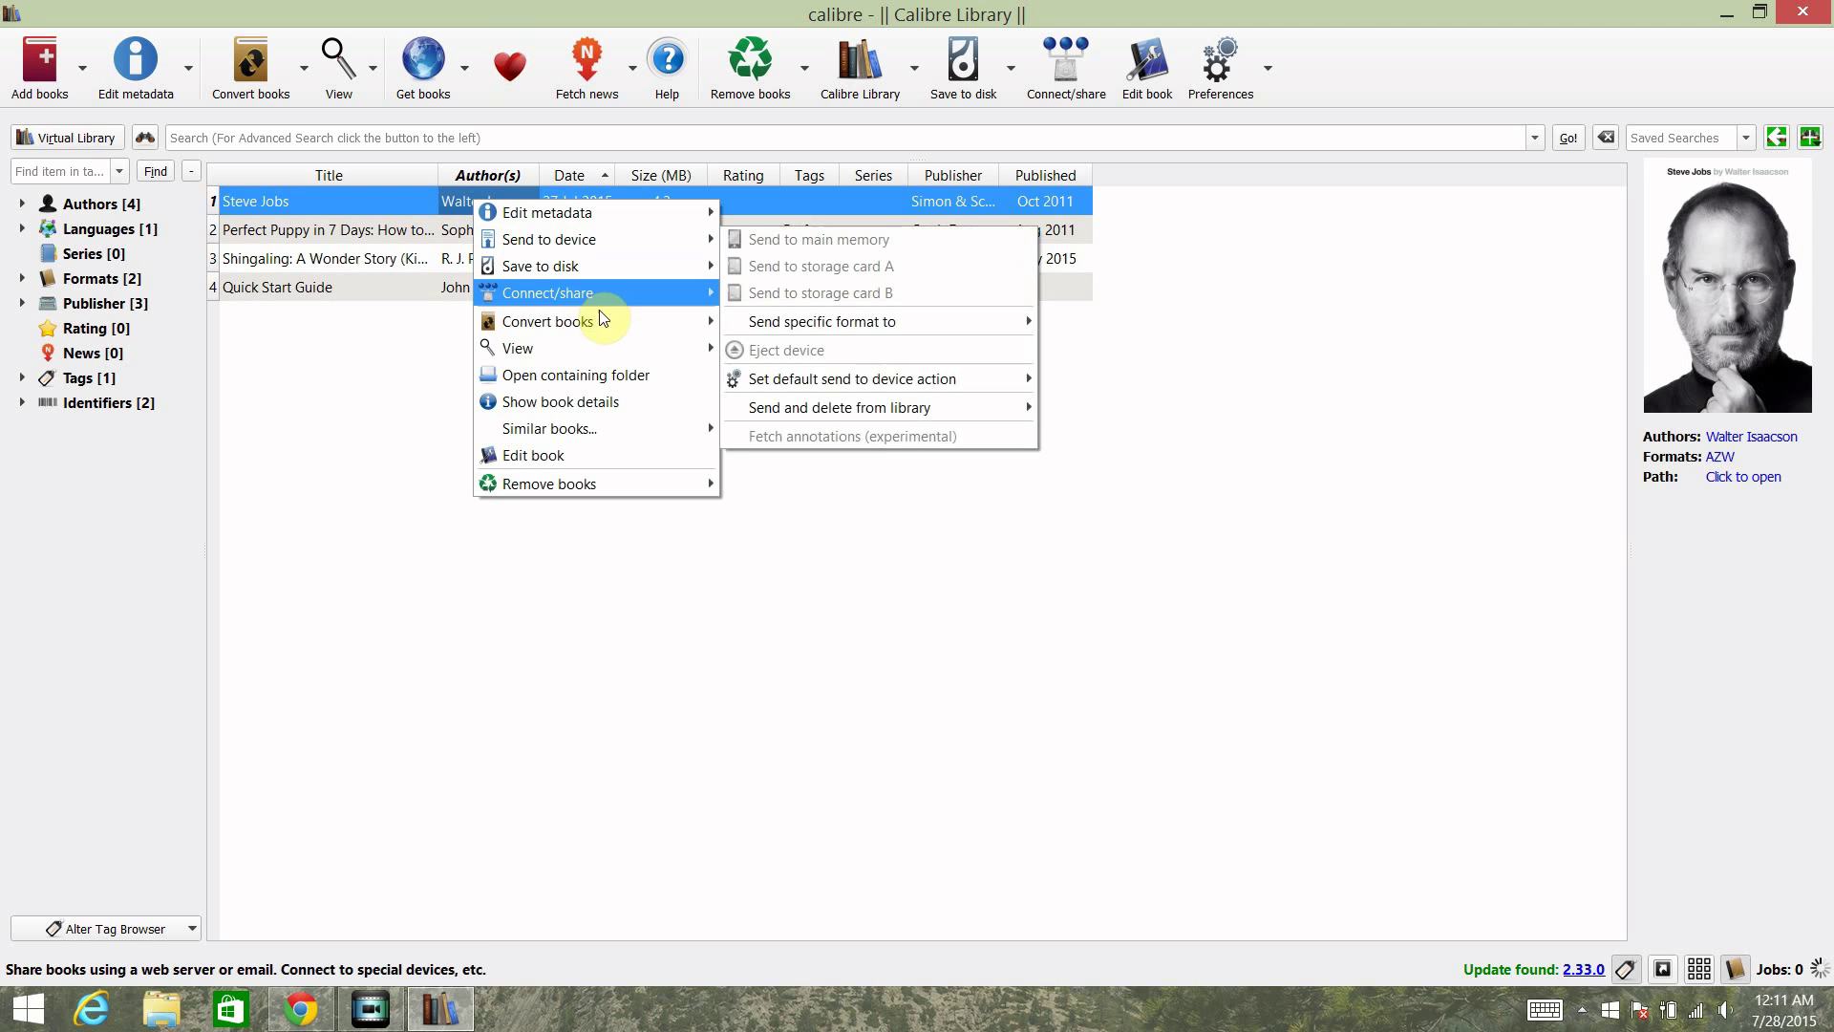
mouse_move(612, 315)
left_click(764, 319)
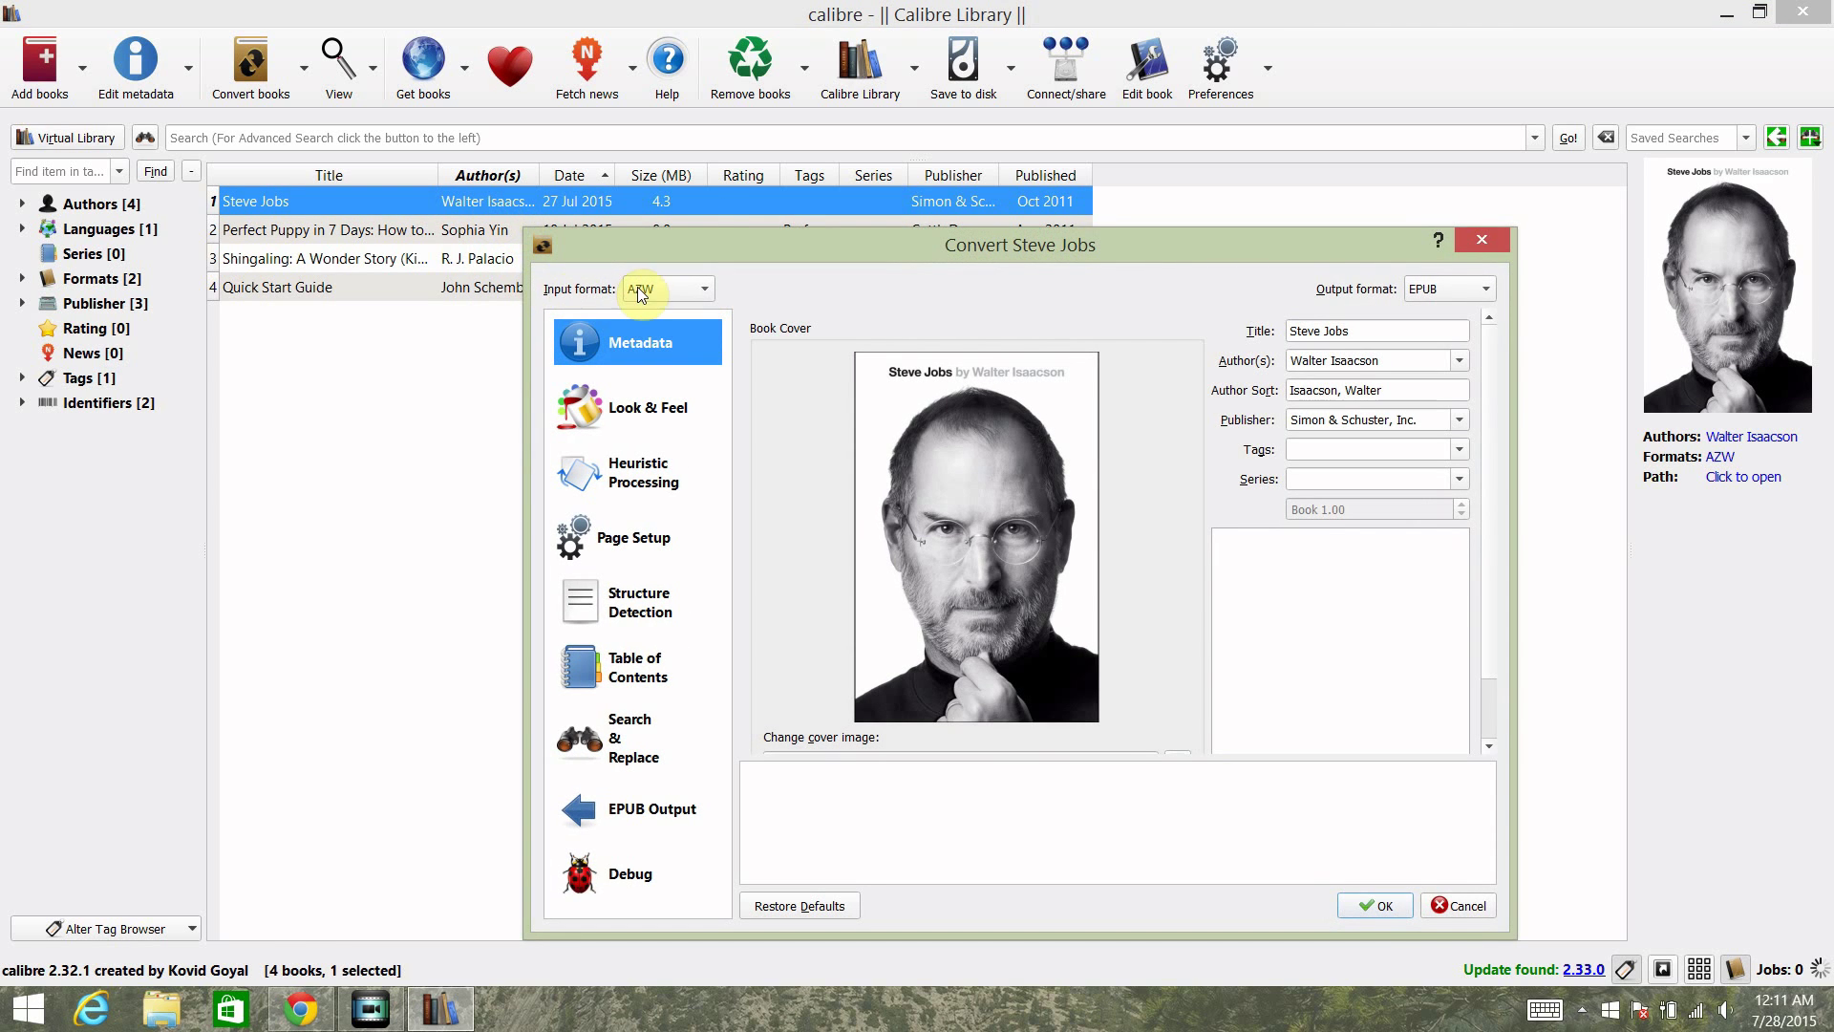
left_click(1383, 907)
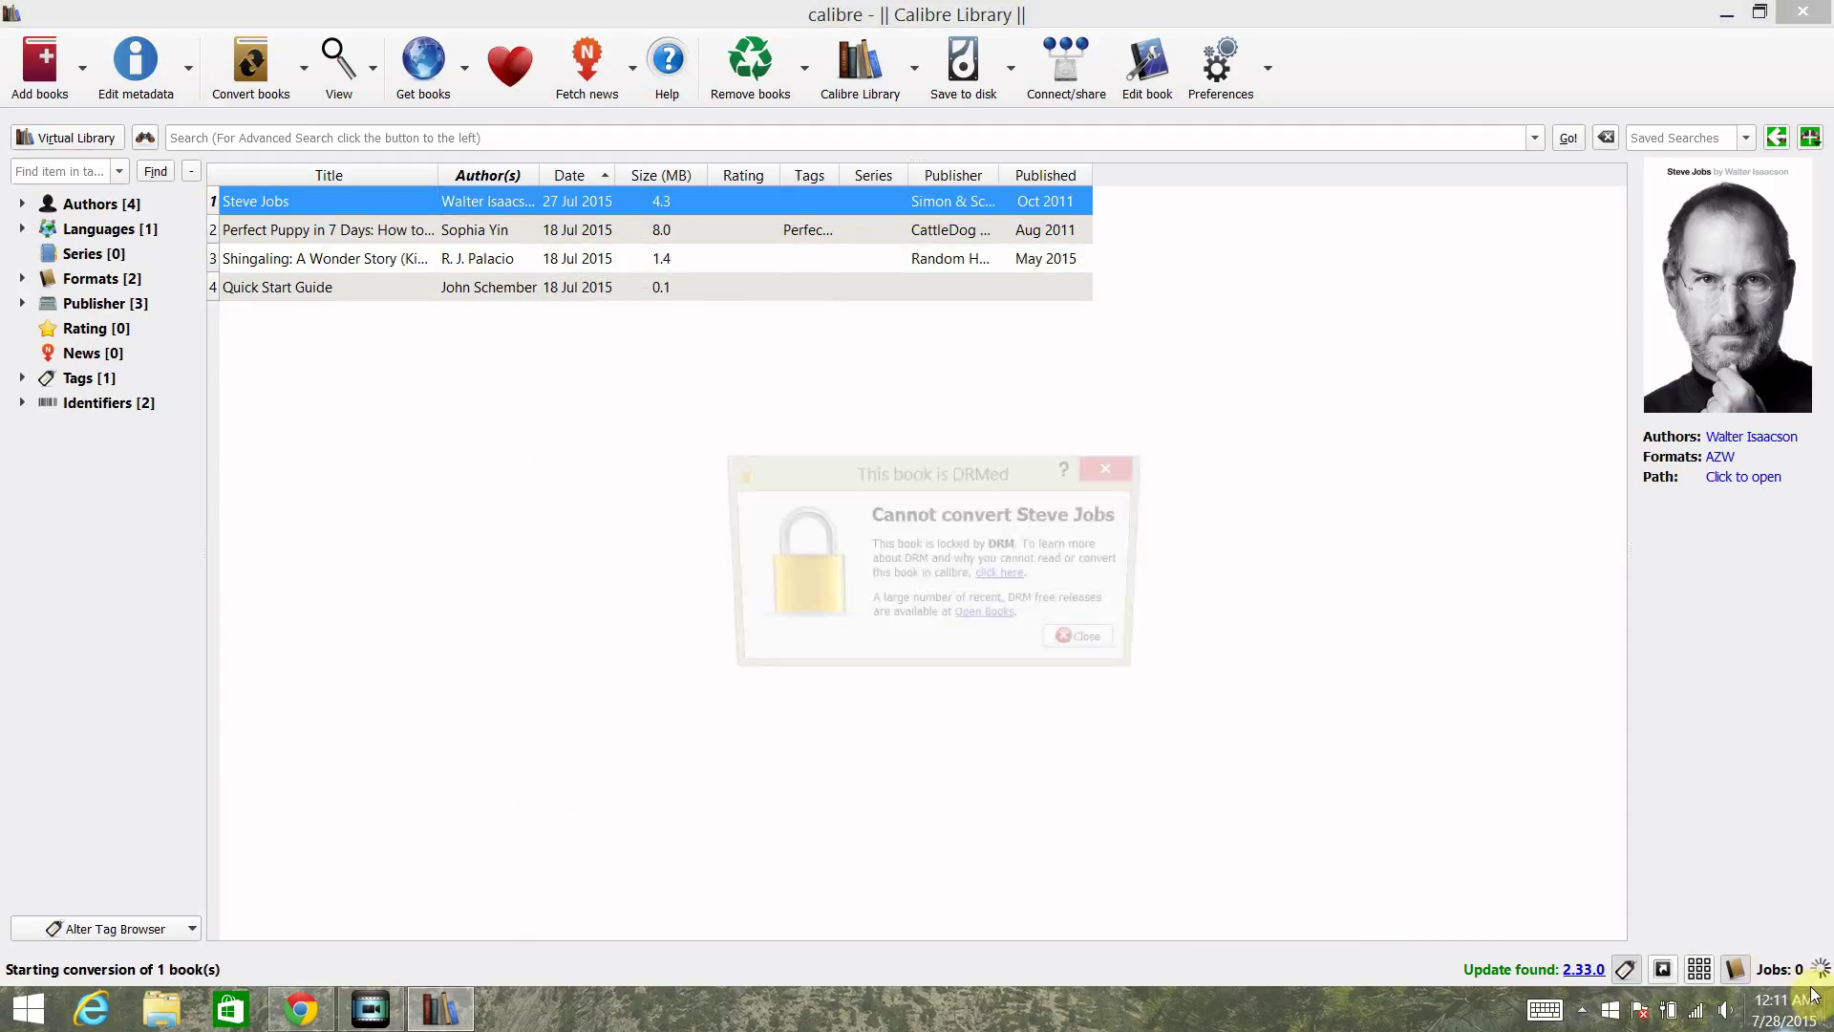
left_click(1096, 646)
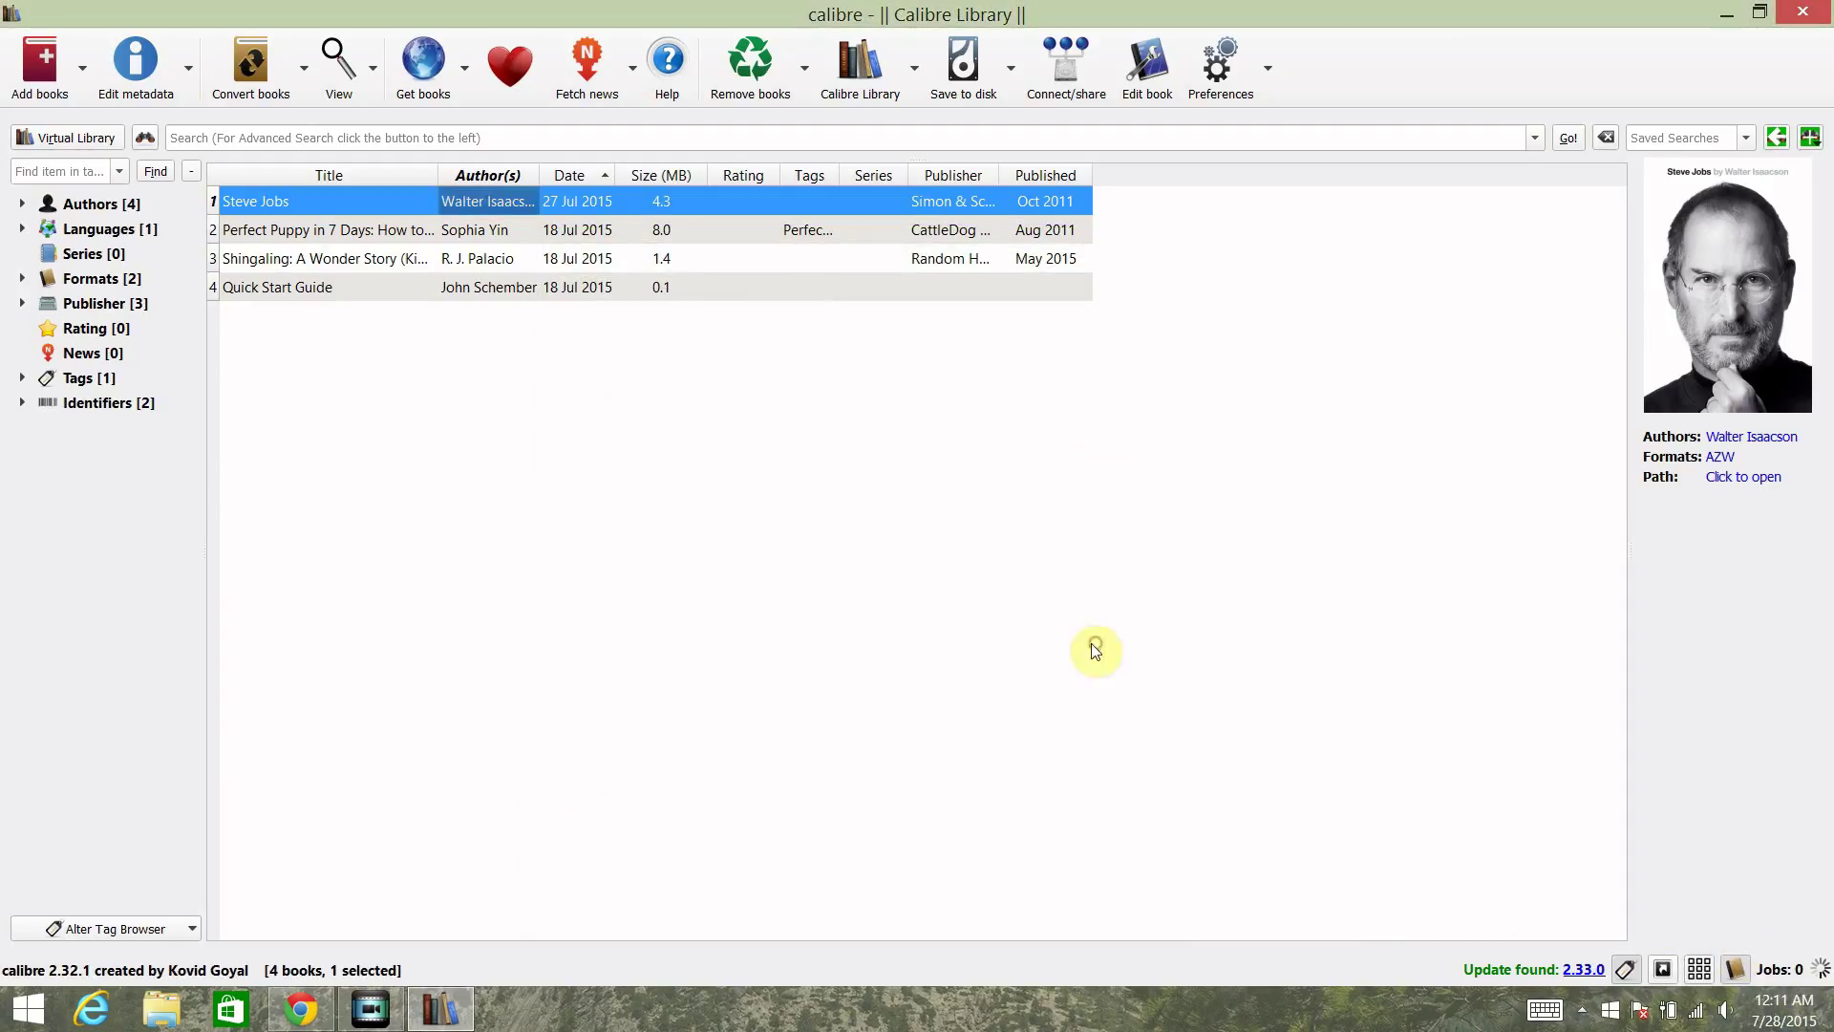
- Permanently remove the Steve Jobs book from the library, leaving three books
right_click(396, 203)
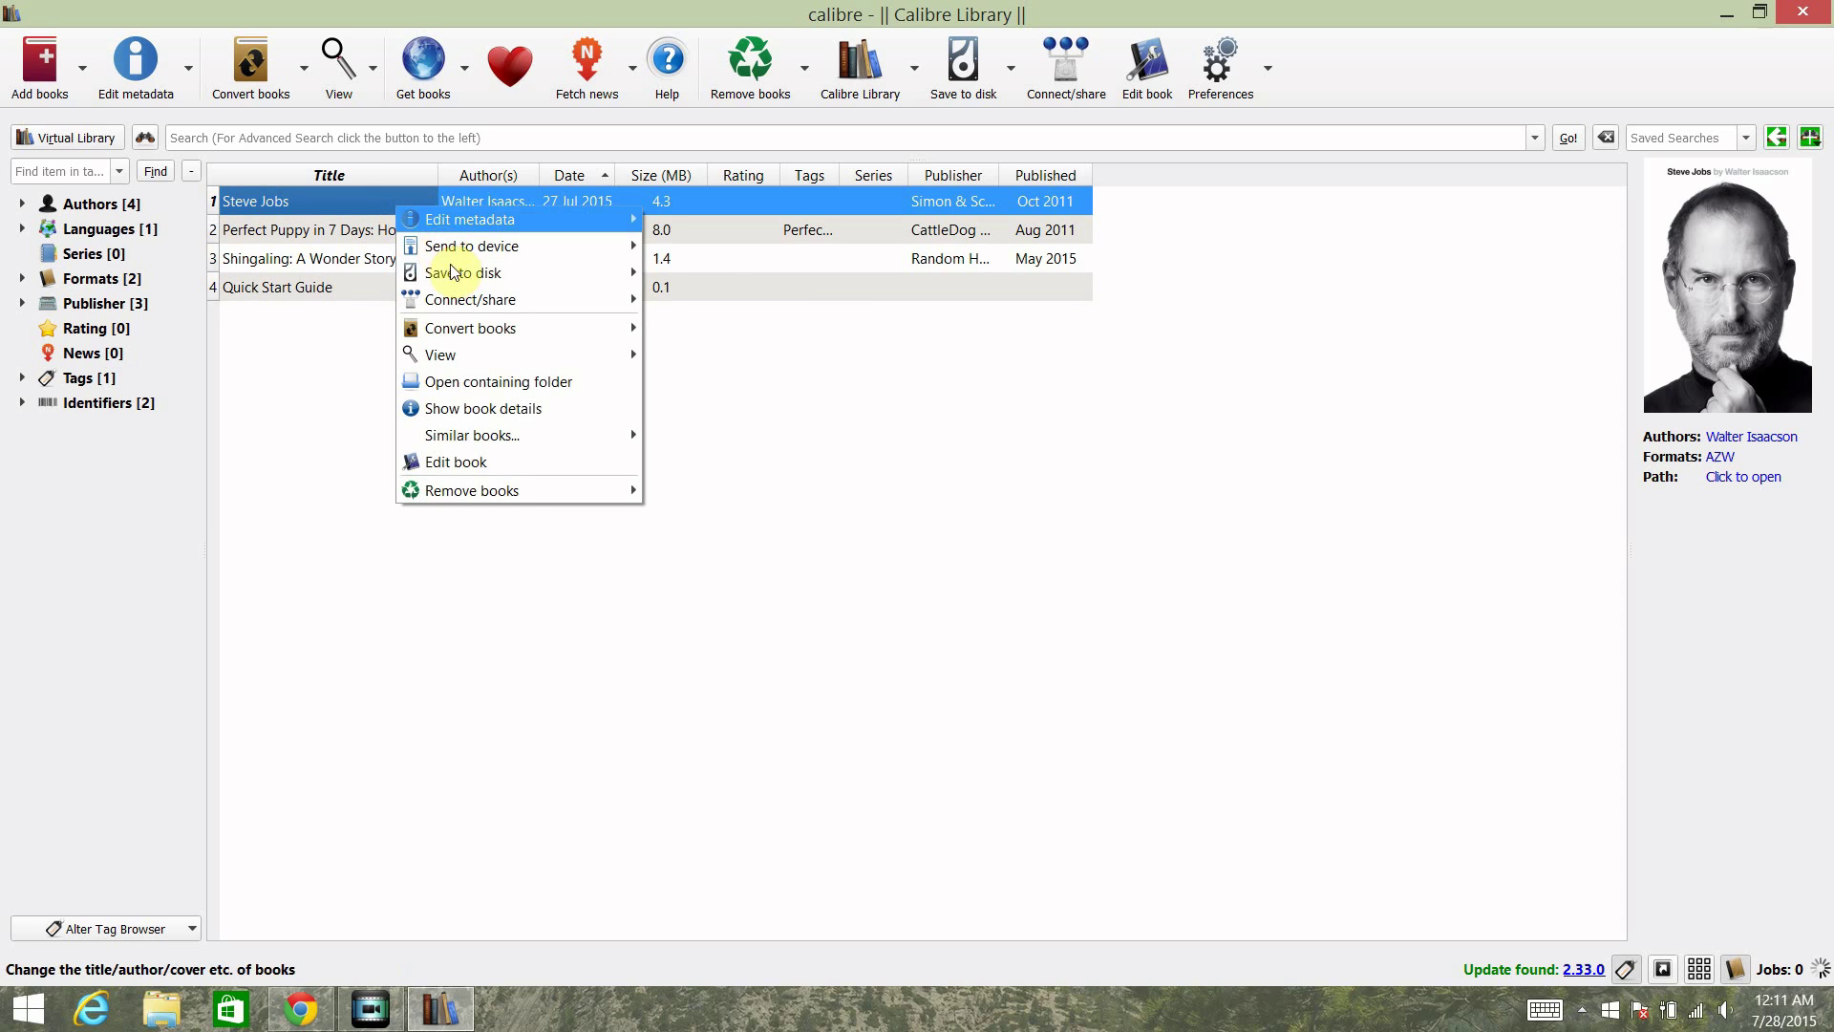
mouse_move(507, 489)
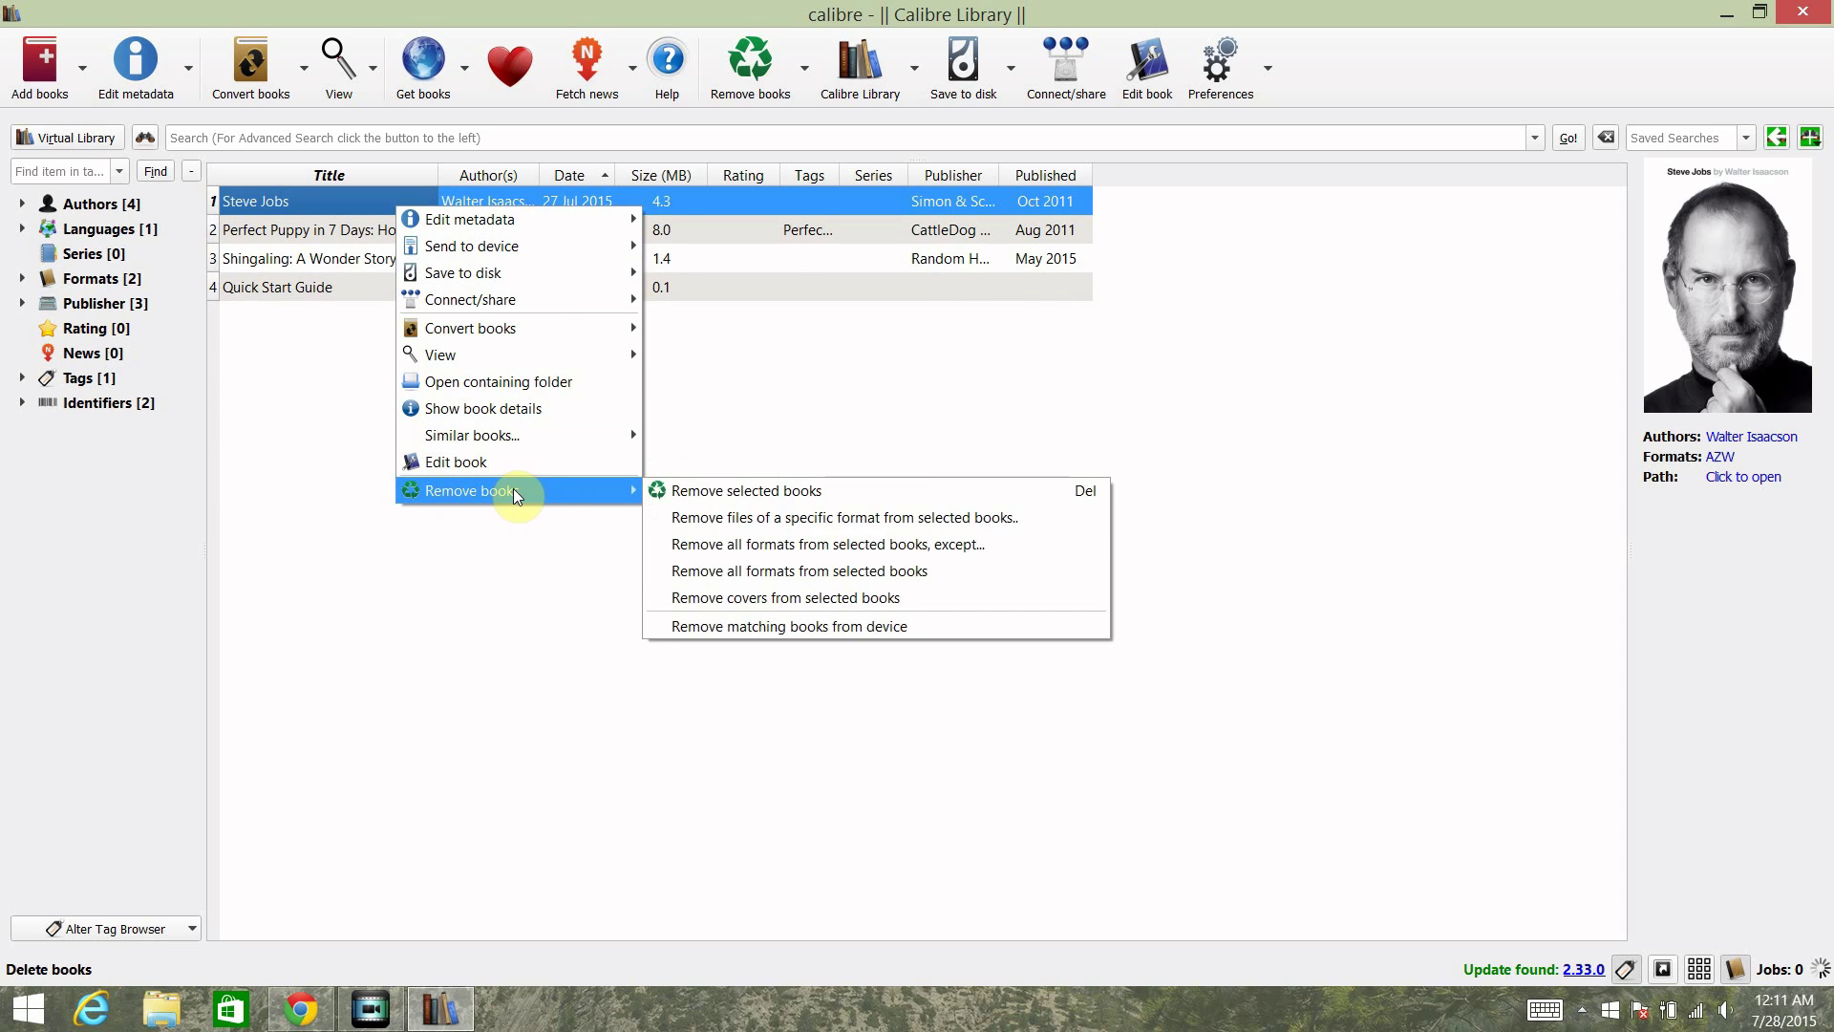
left_click(782, 493)
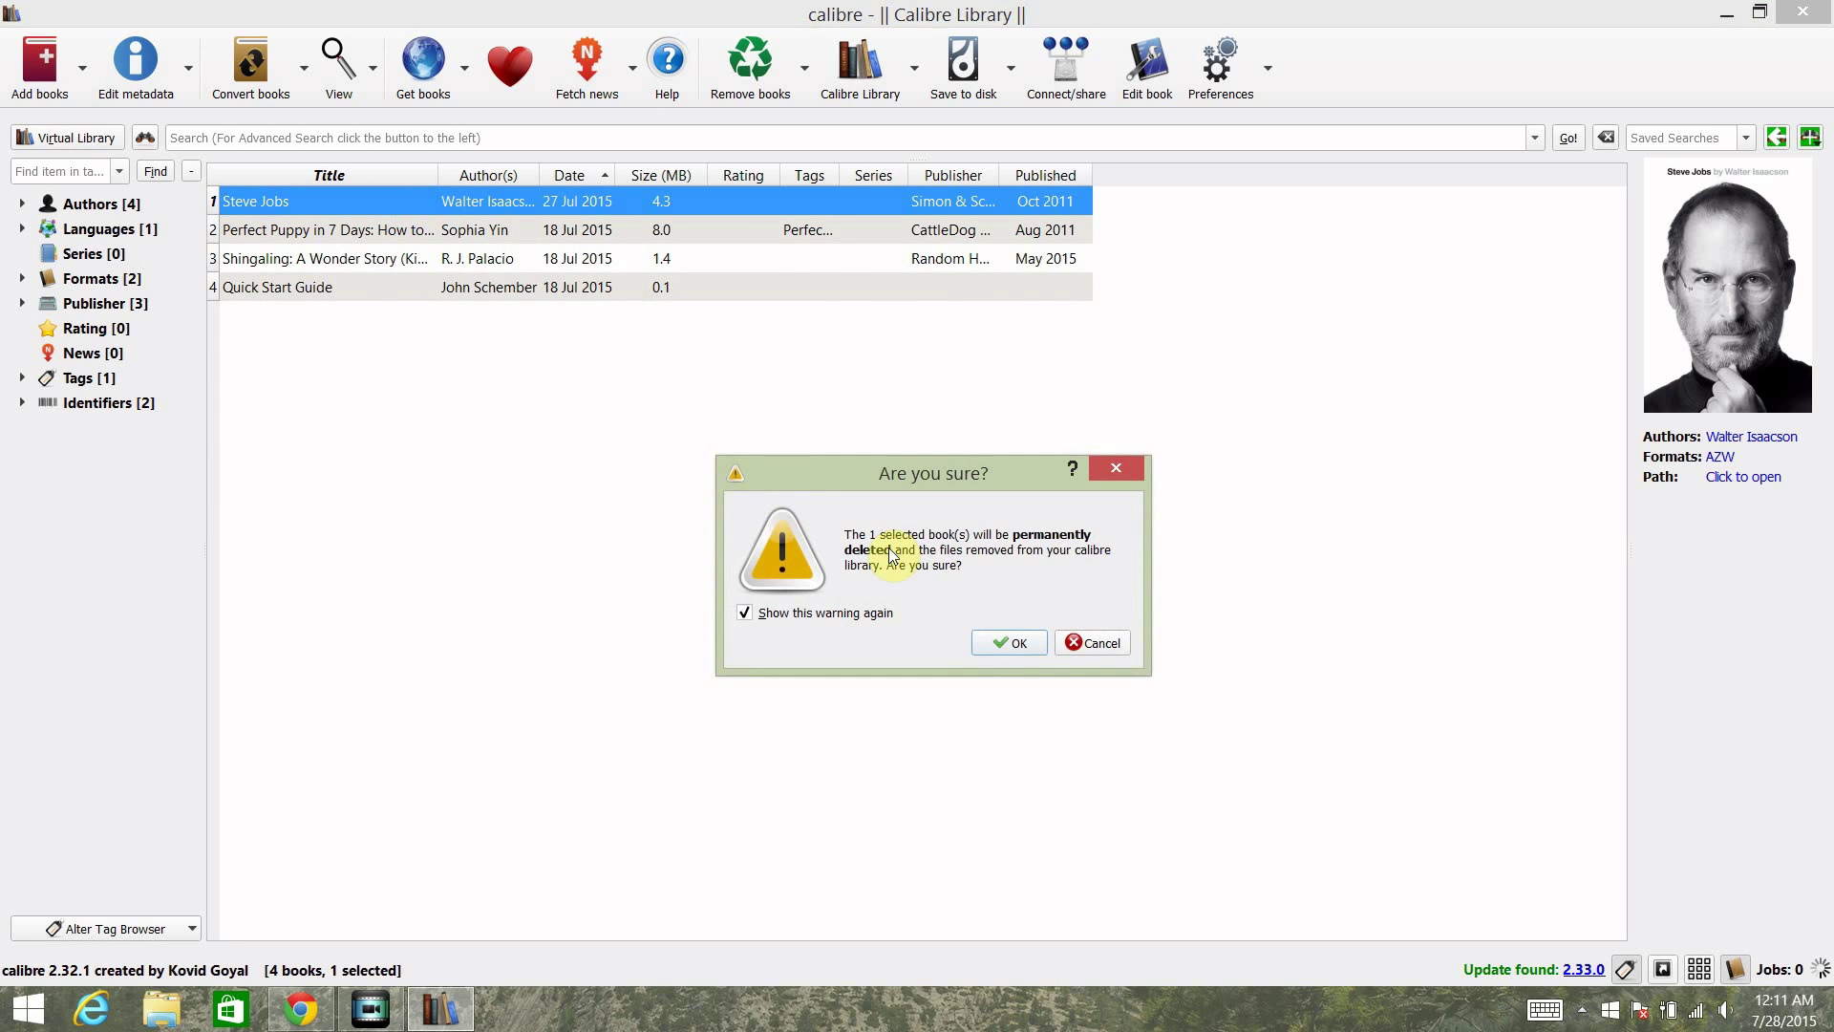
left_click(996, 639)
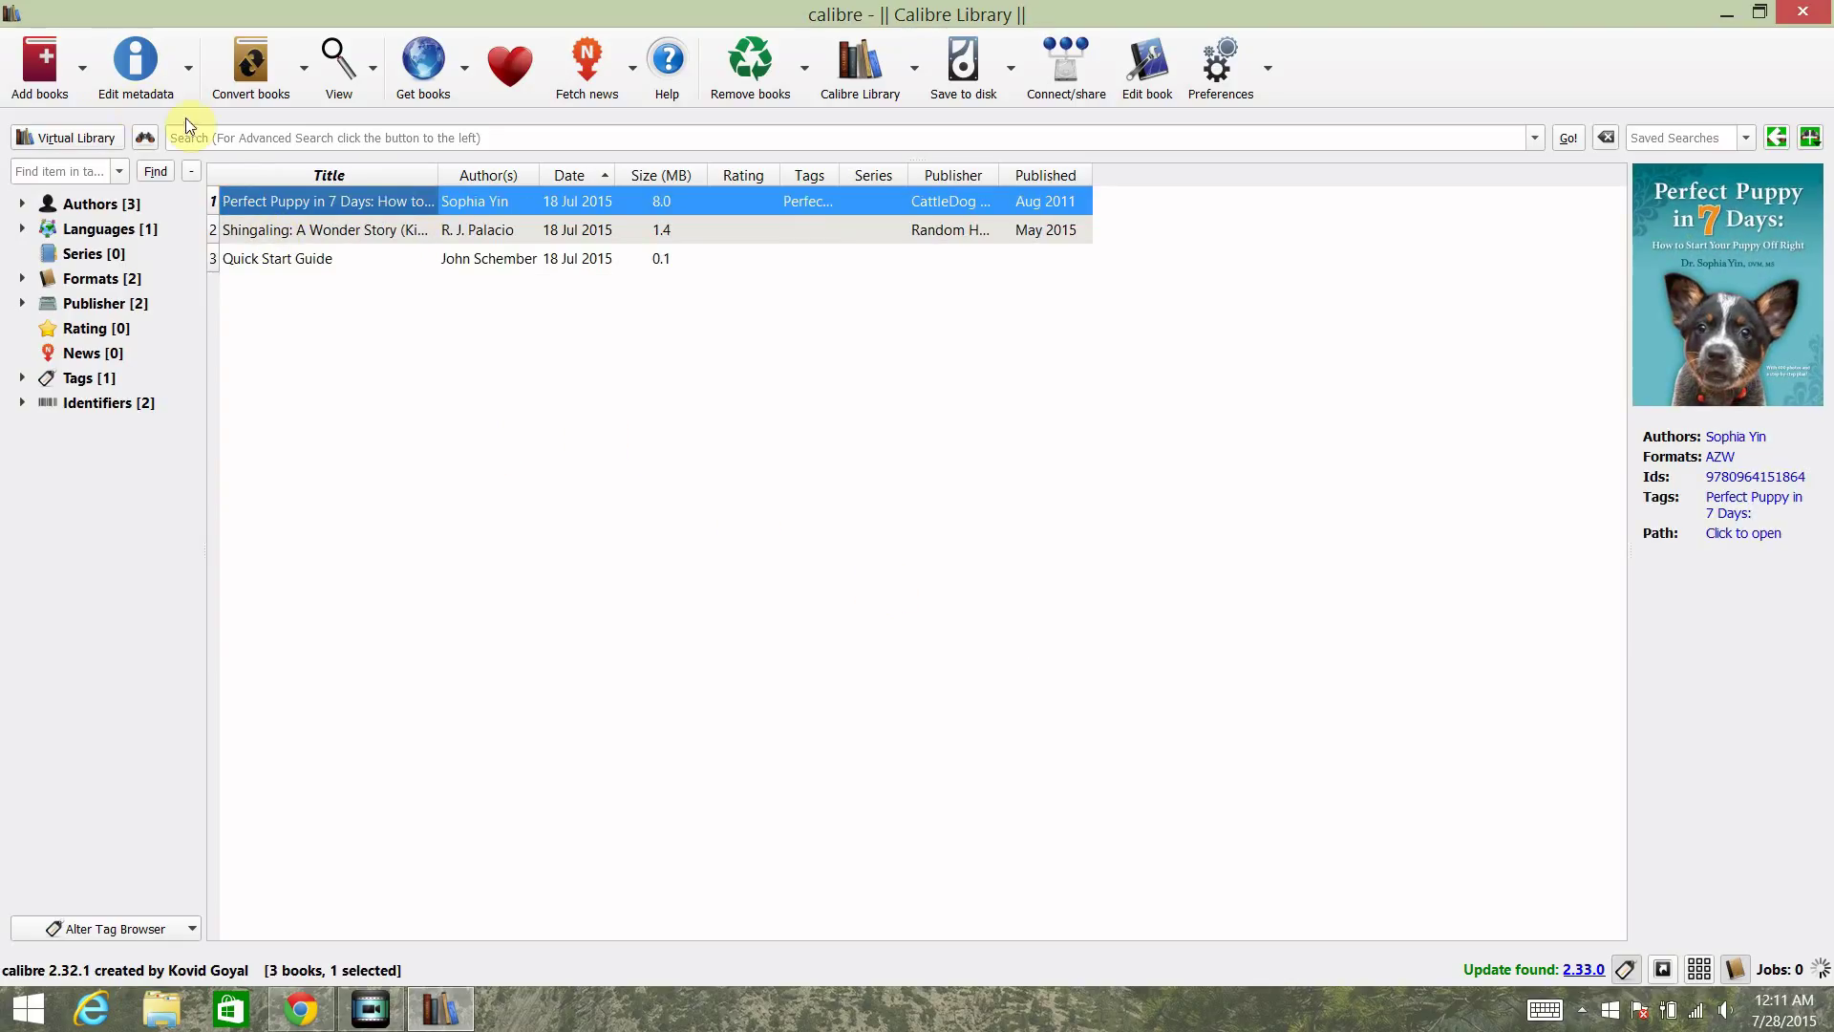
- Re-add the B004W2UBYW_EBOK.azw Kindle file and bring up its EPUB conversion settings
left_click(43, 65)
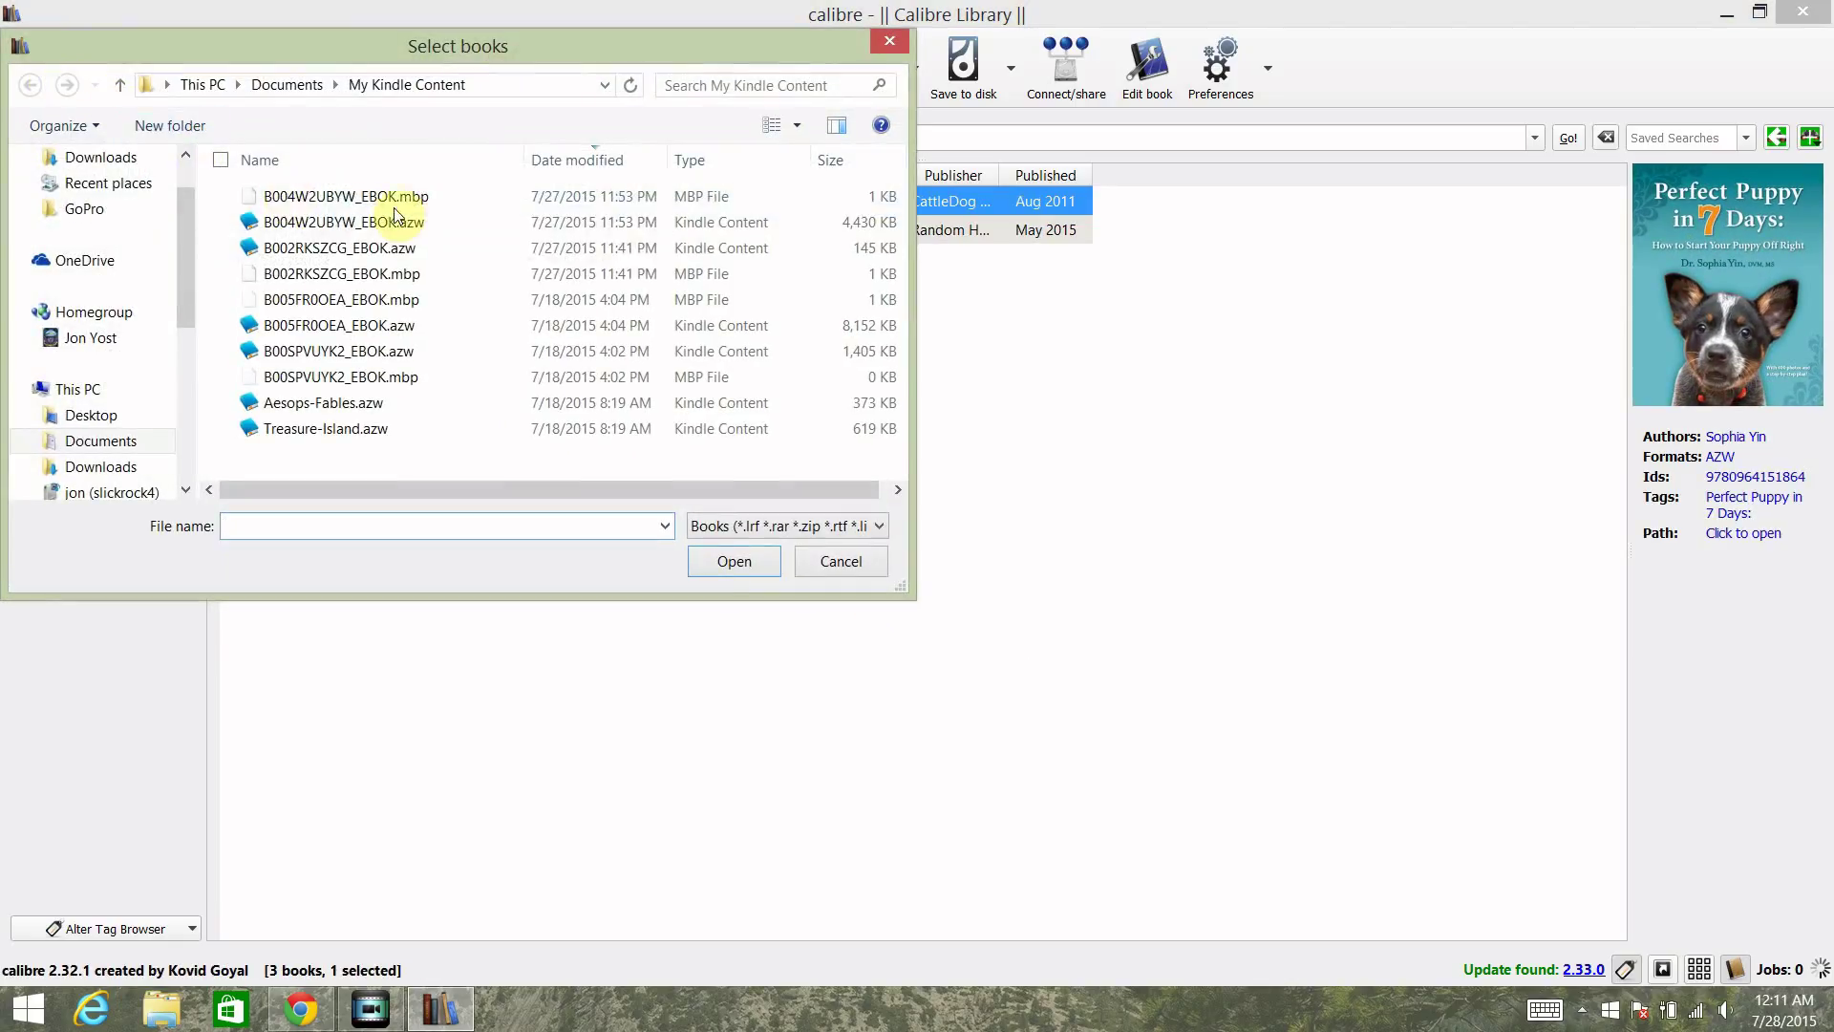
left_click(409, 222)
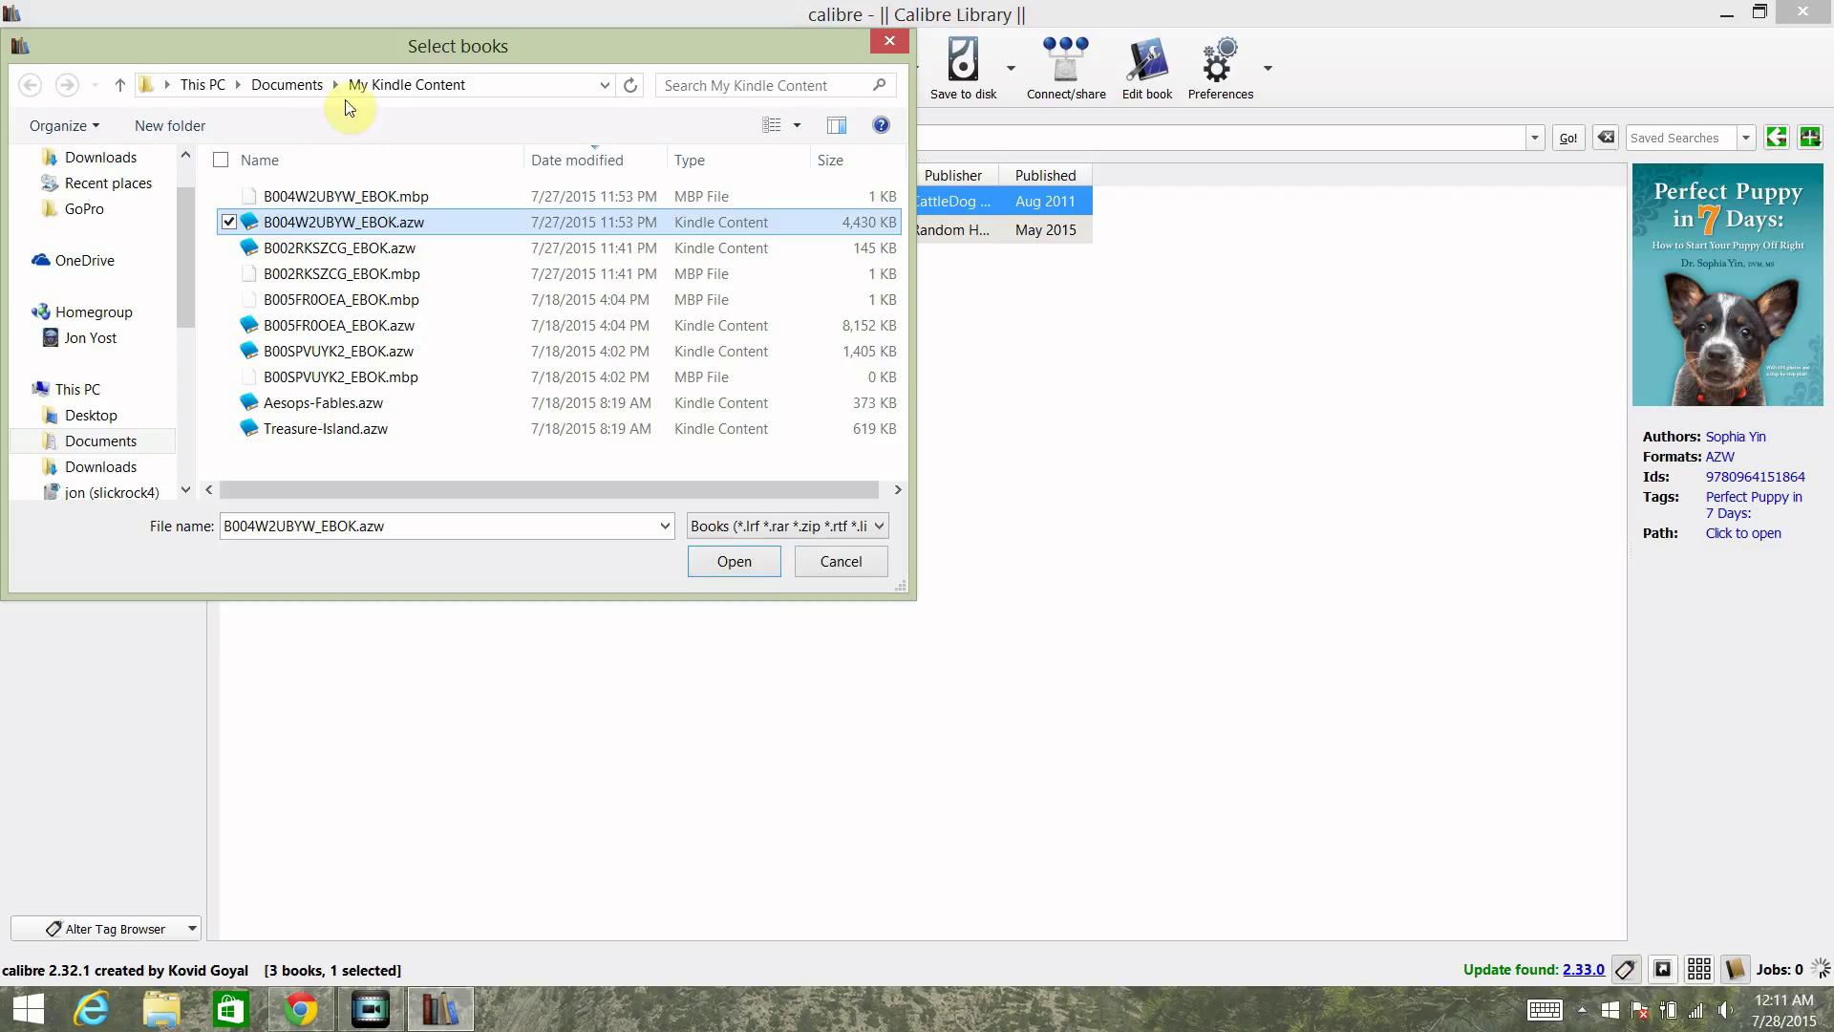
left_click(748, 565)
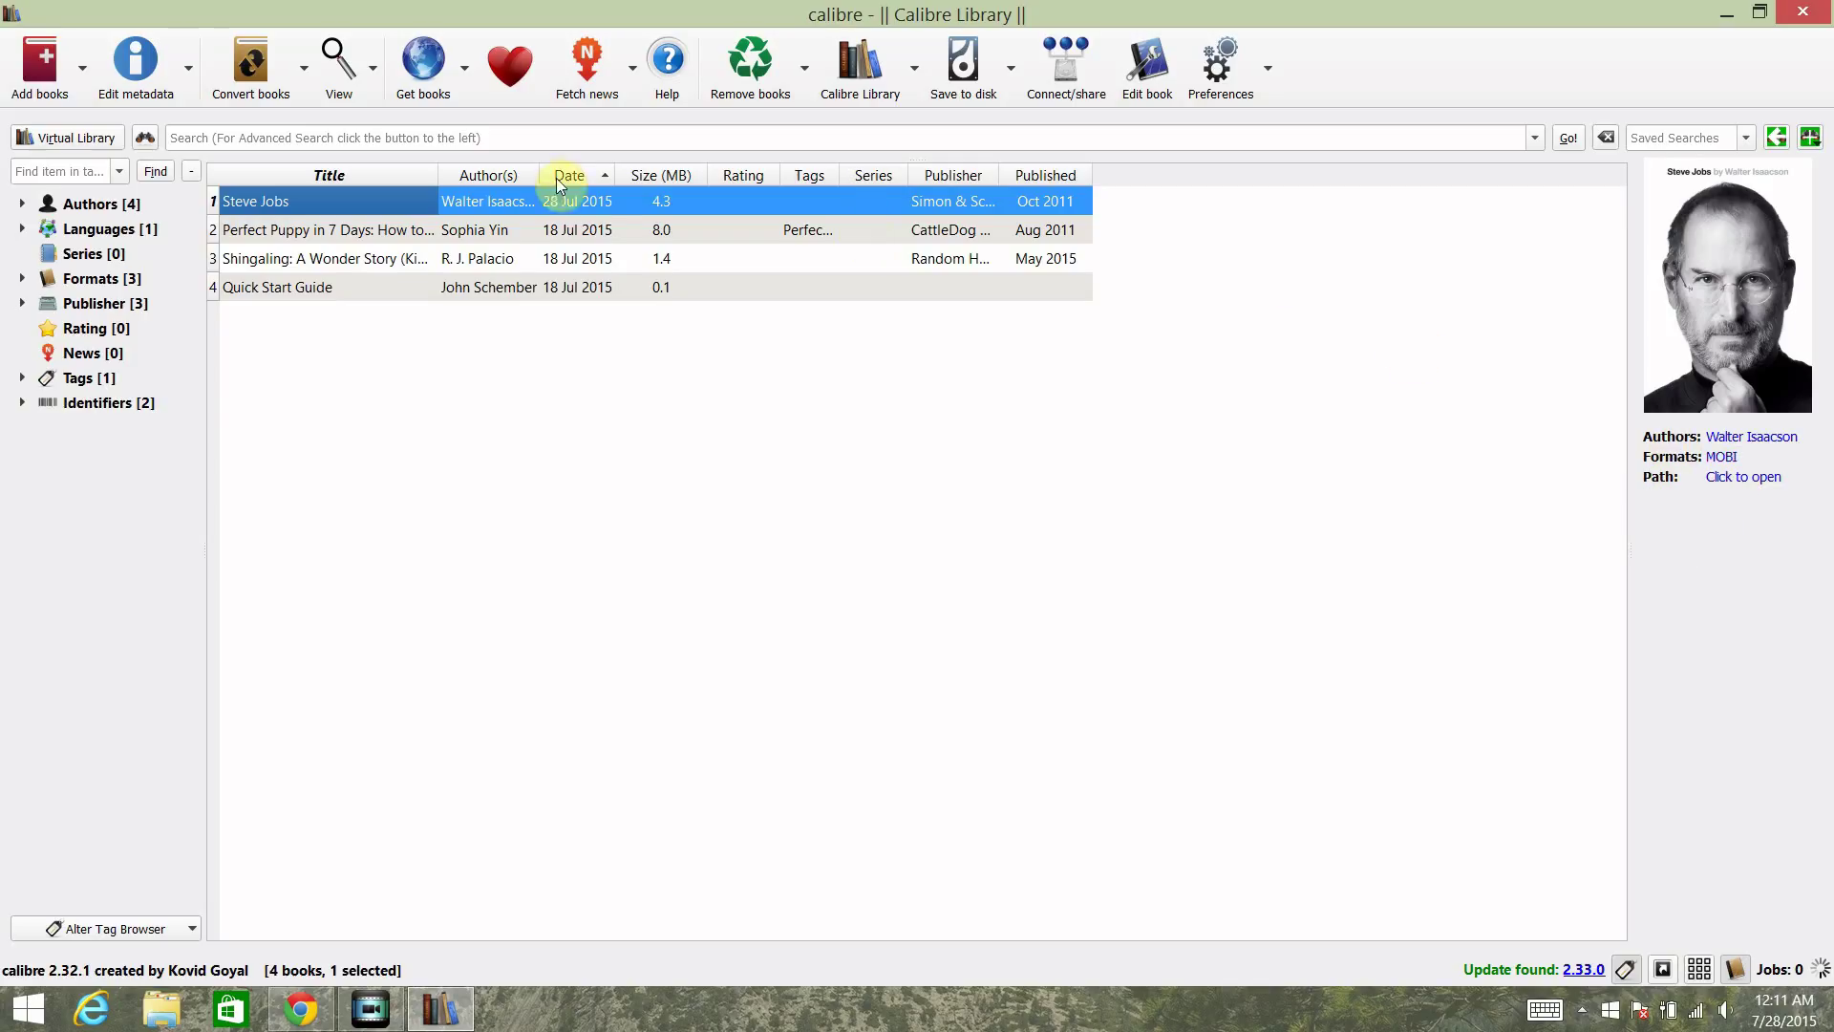
left_click(256, 73)
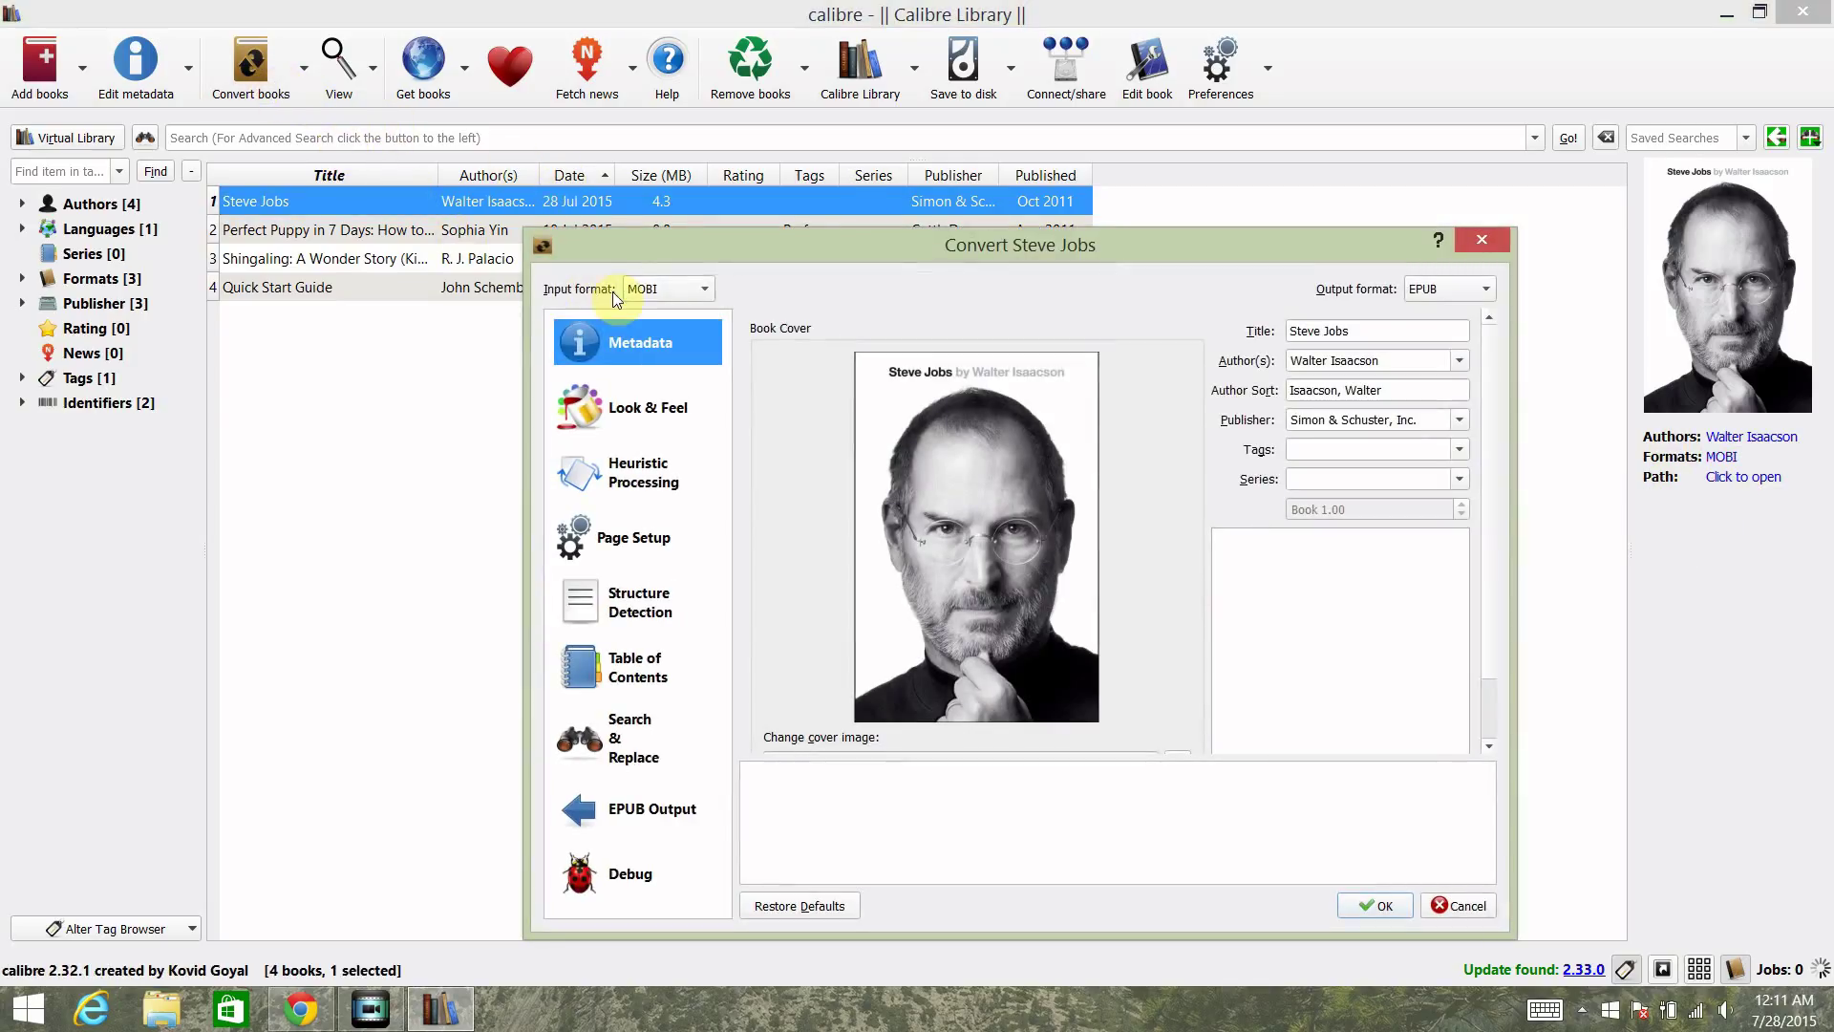
- Start the Steve Jobs MOBI-to-EPUB conversion job
left_click(1367, 908)
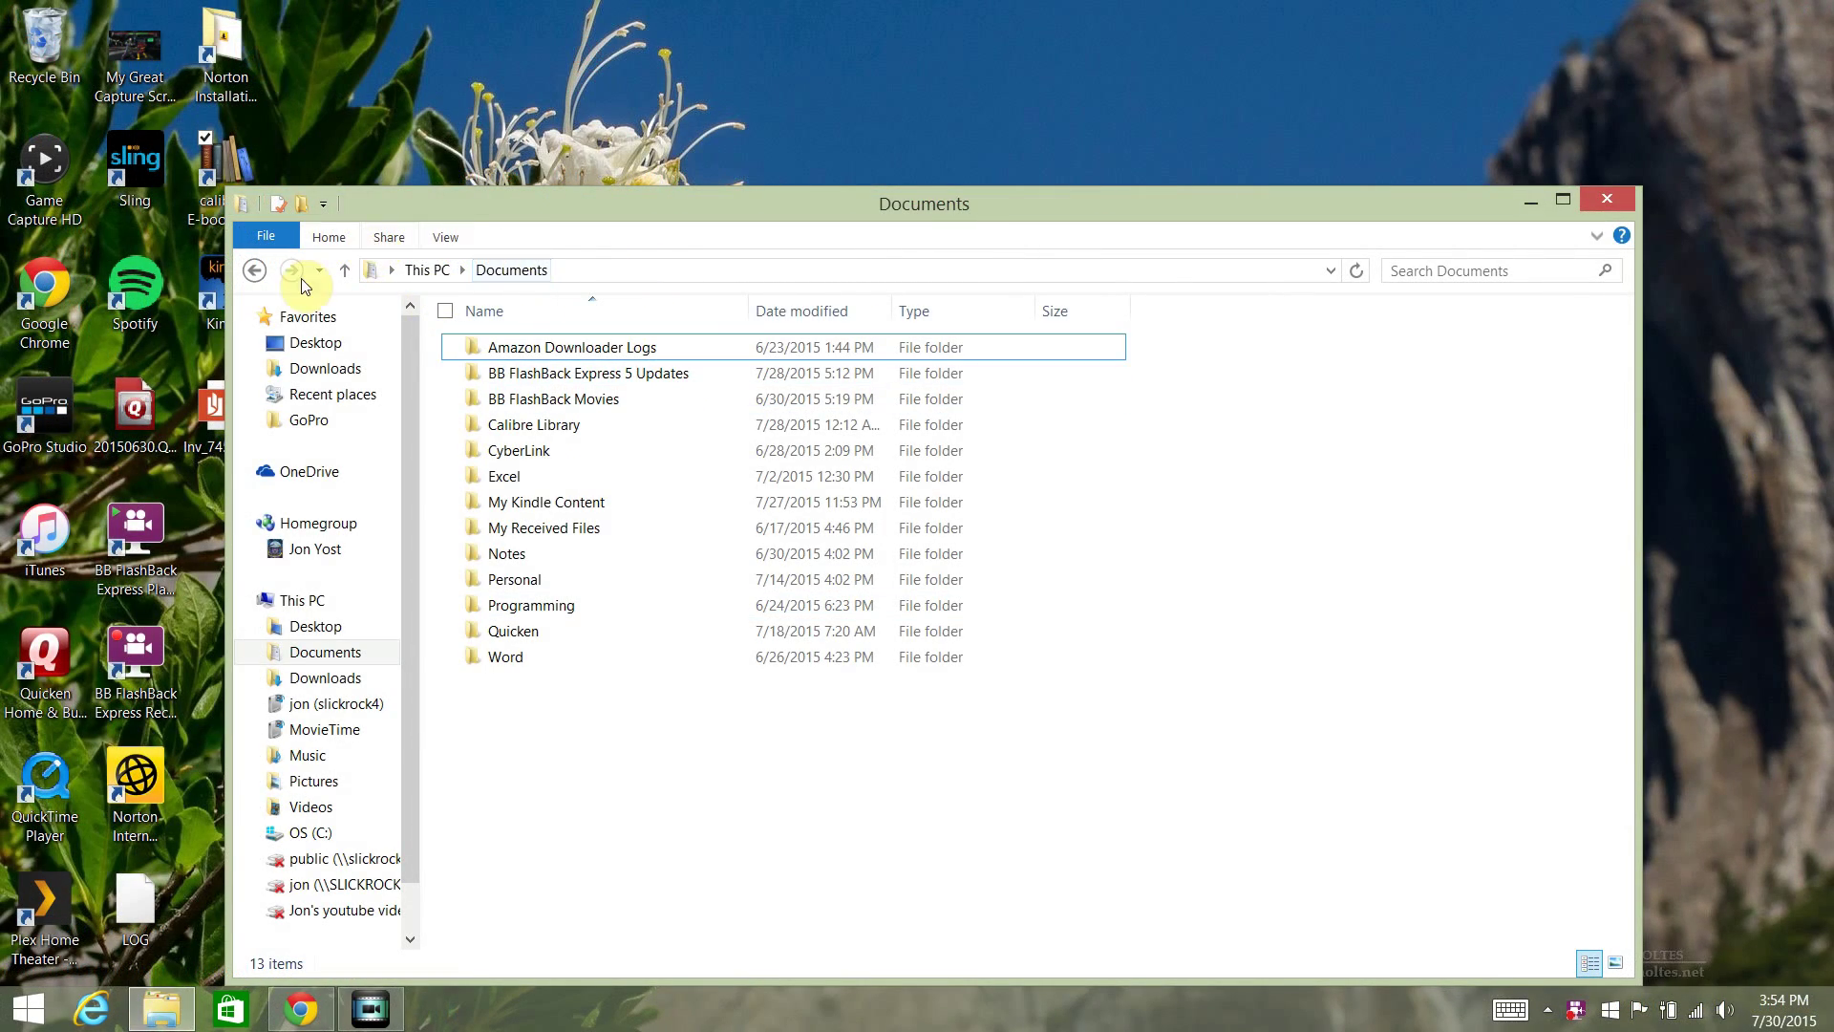
- Locate the 2,340 KB Steve Jobs EPUB in Documents > Calibre Library > Walter Isaacson > Steve Jobs (9)
left_click(254, 269)
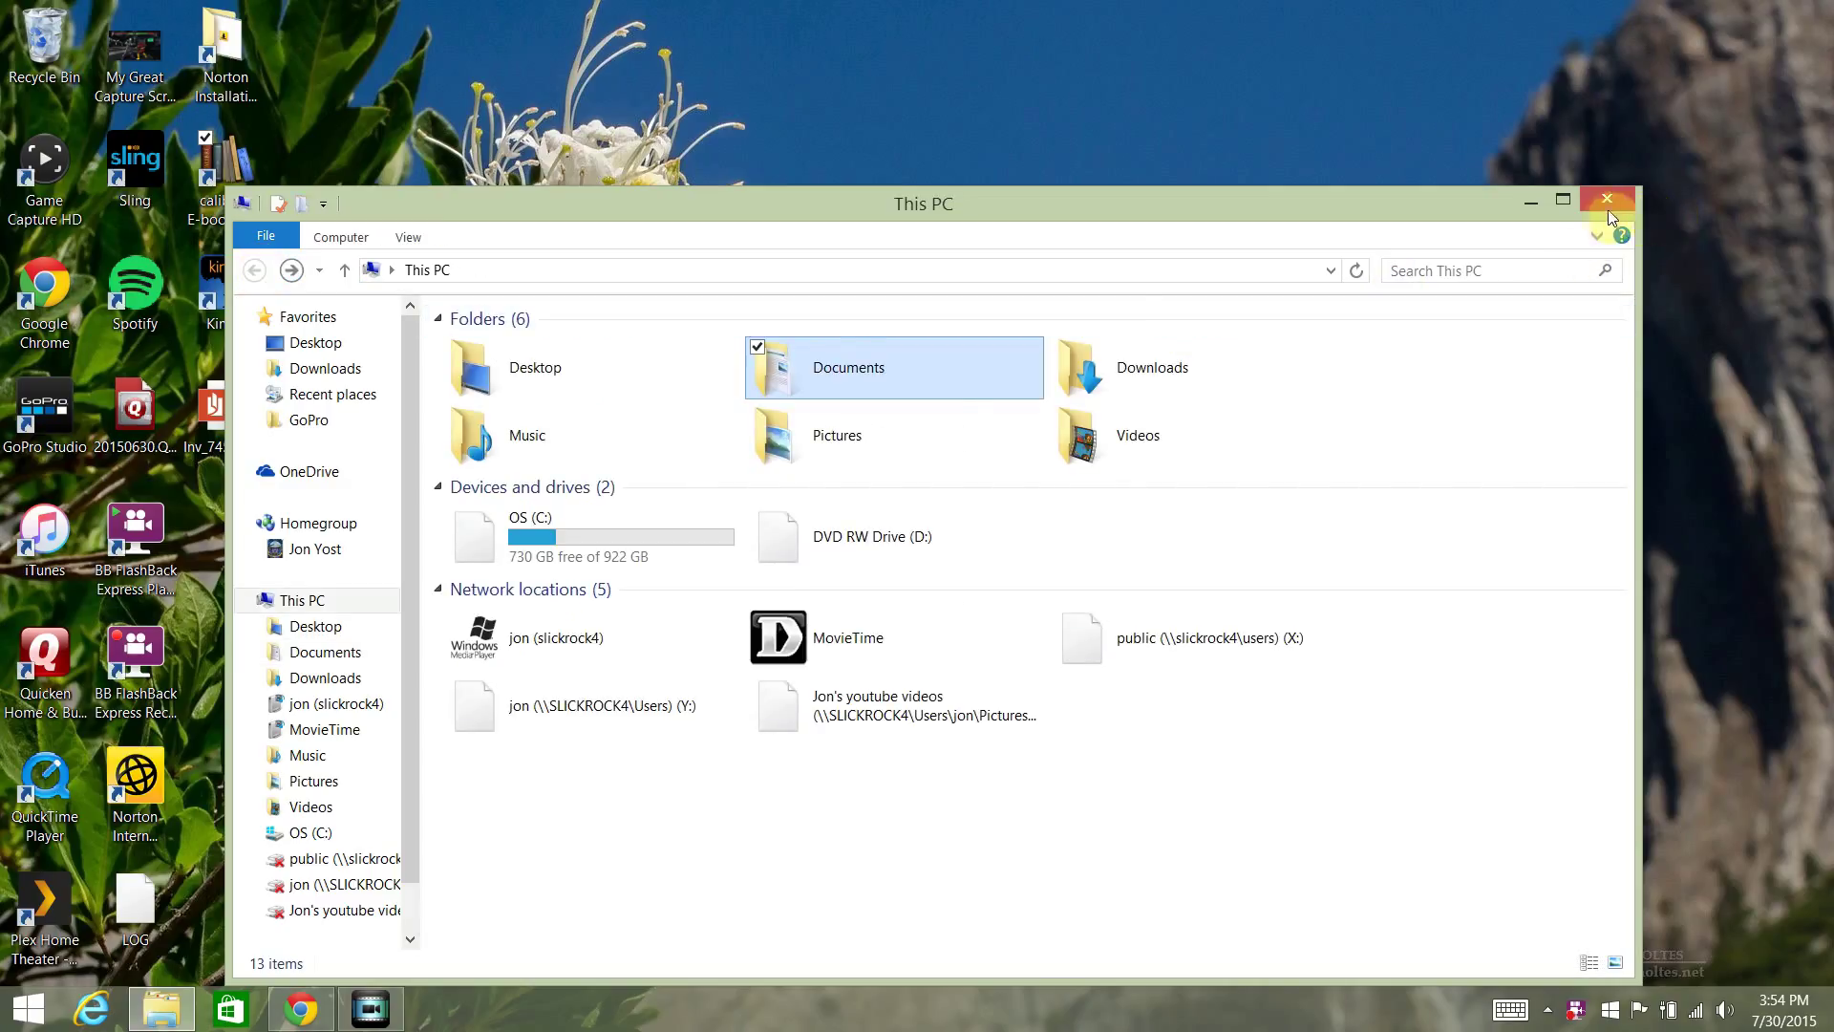
double_click(853, 366)
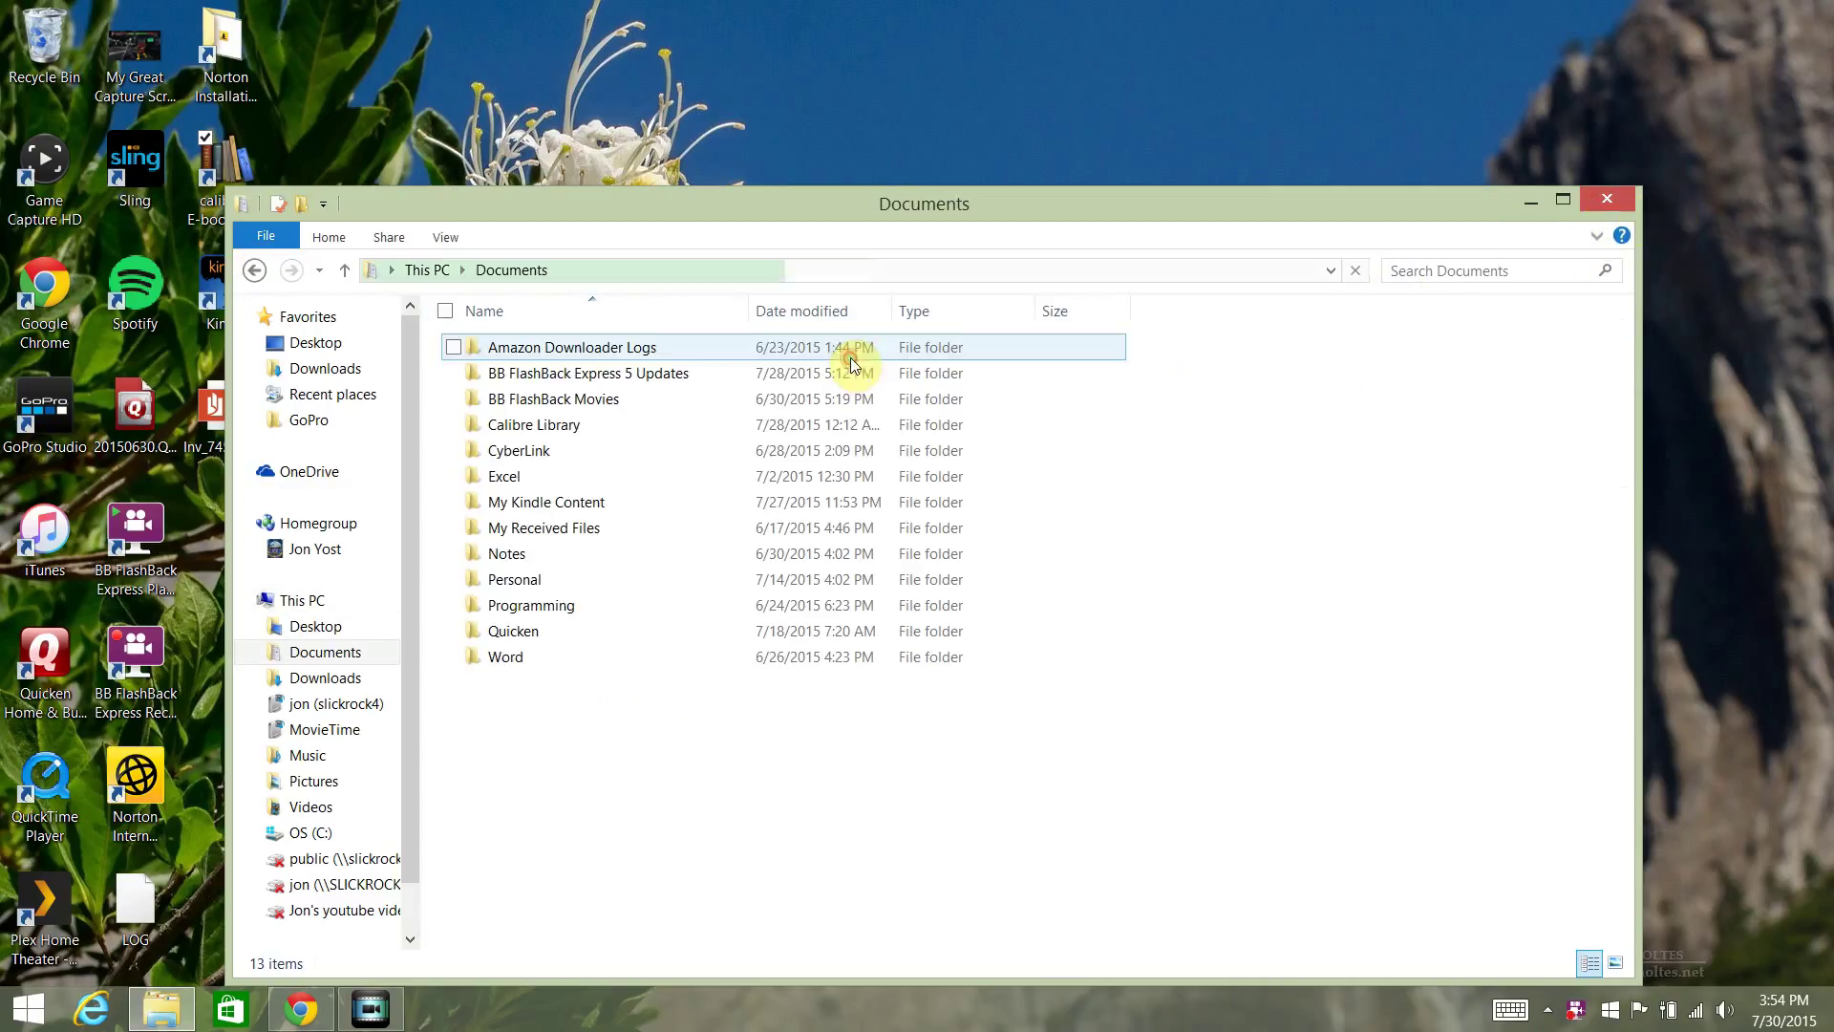
double_click(563, 438)
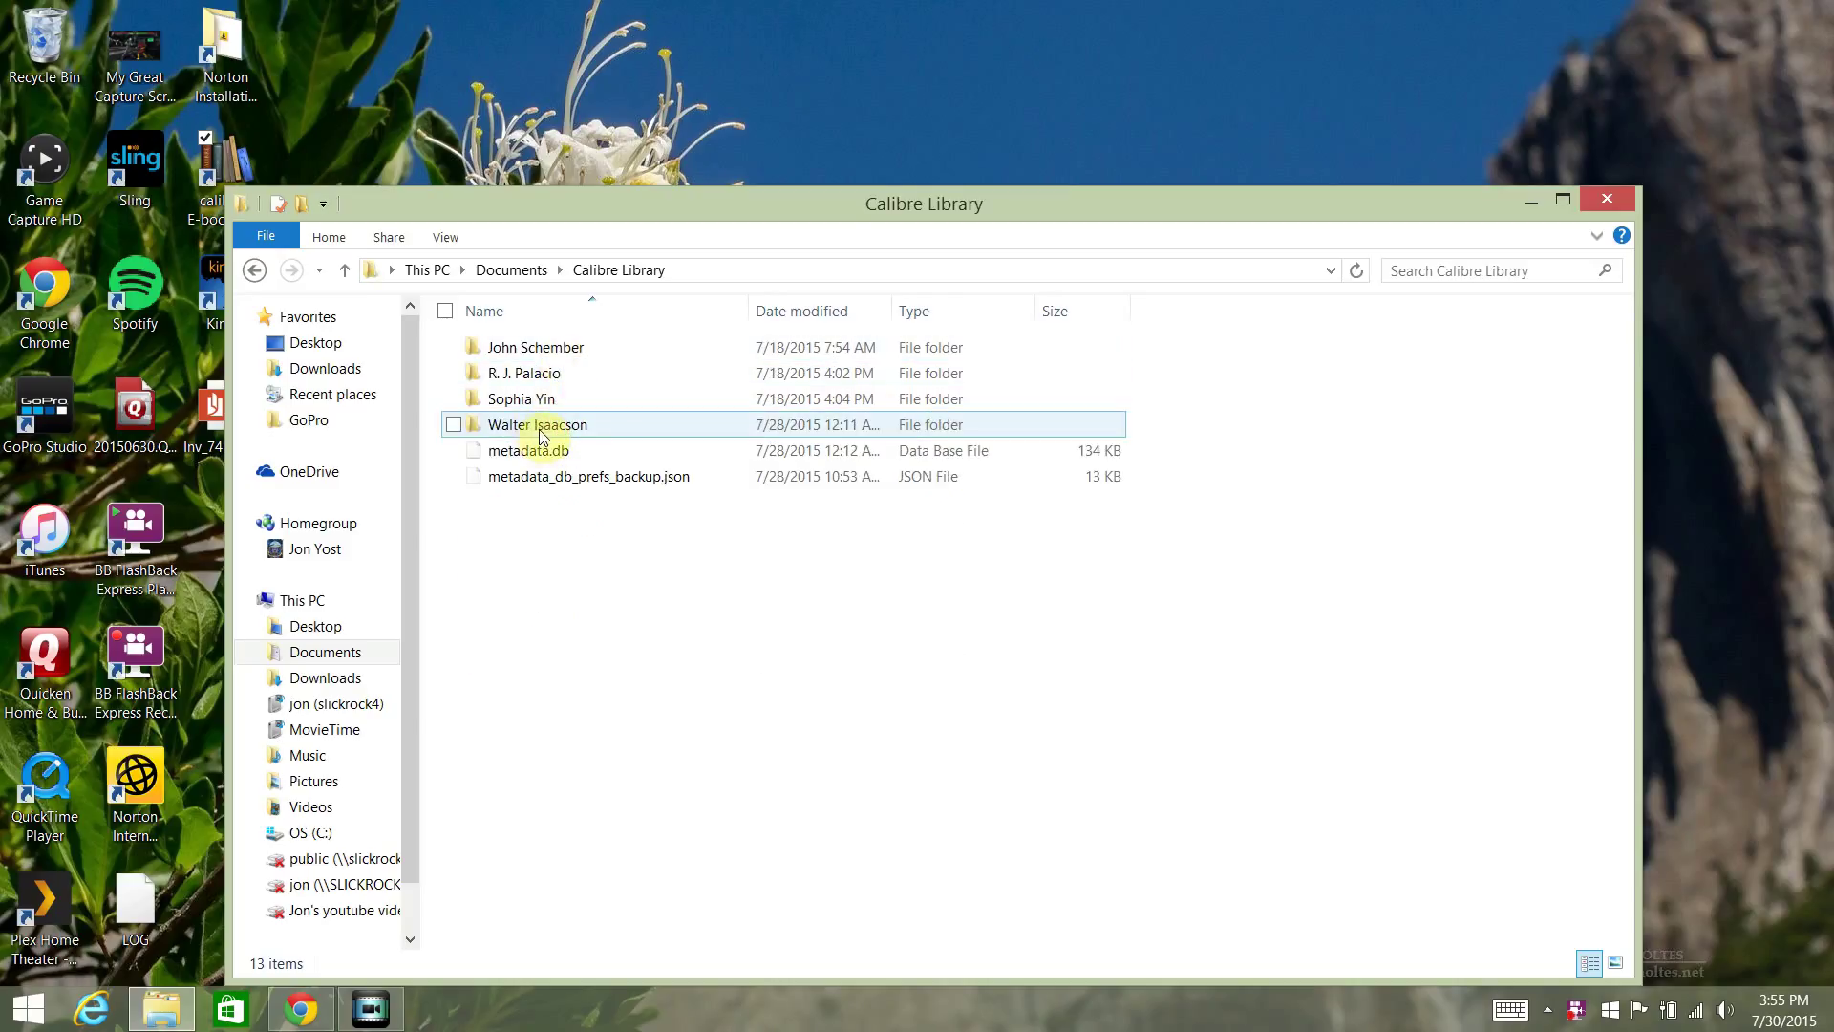
double_click(539, 435)
double_click(530, 349)
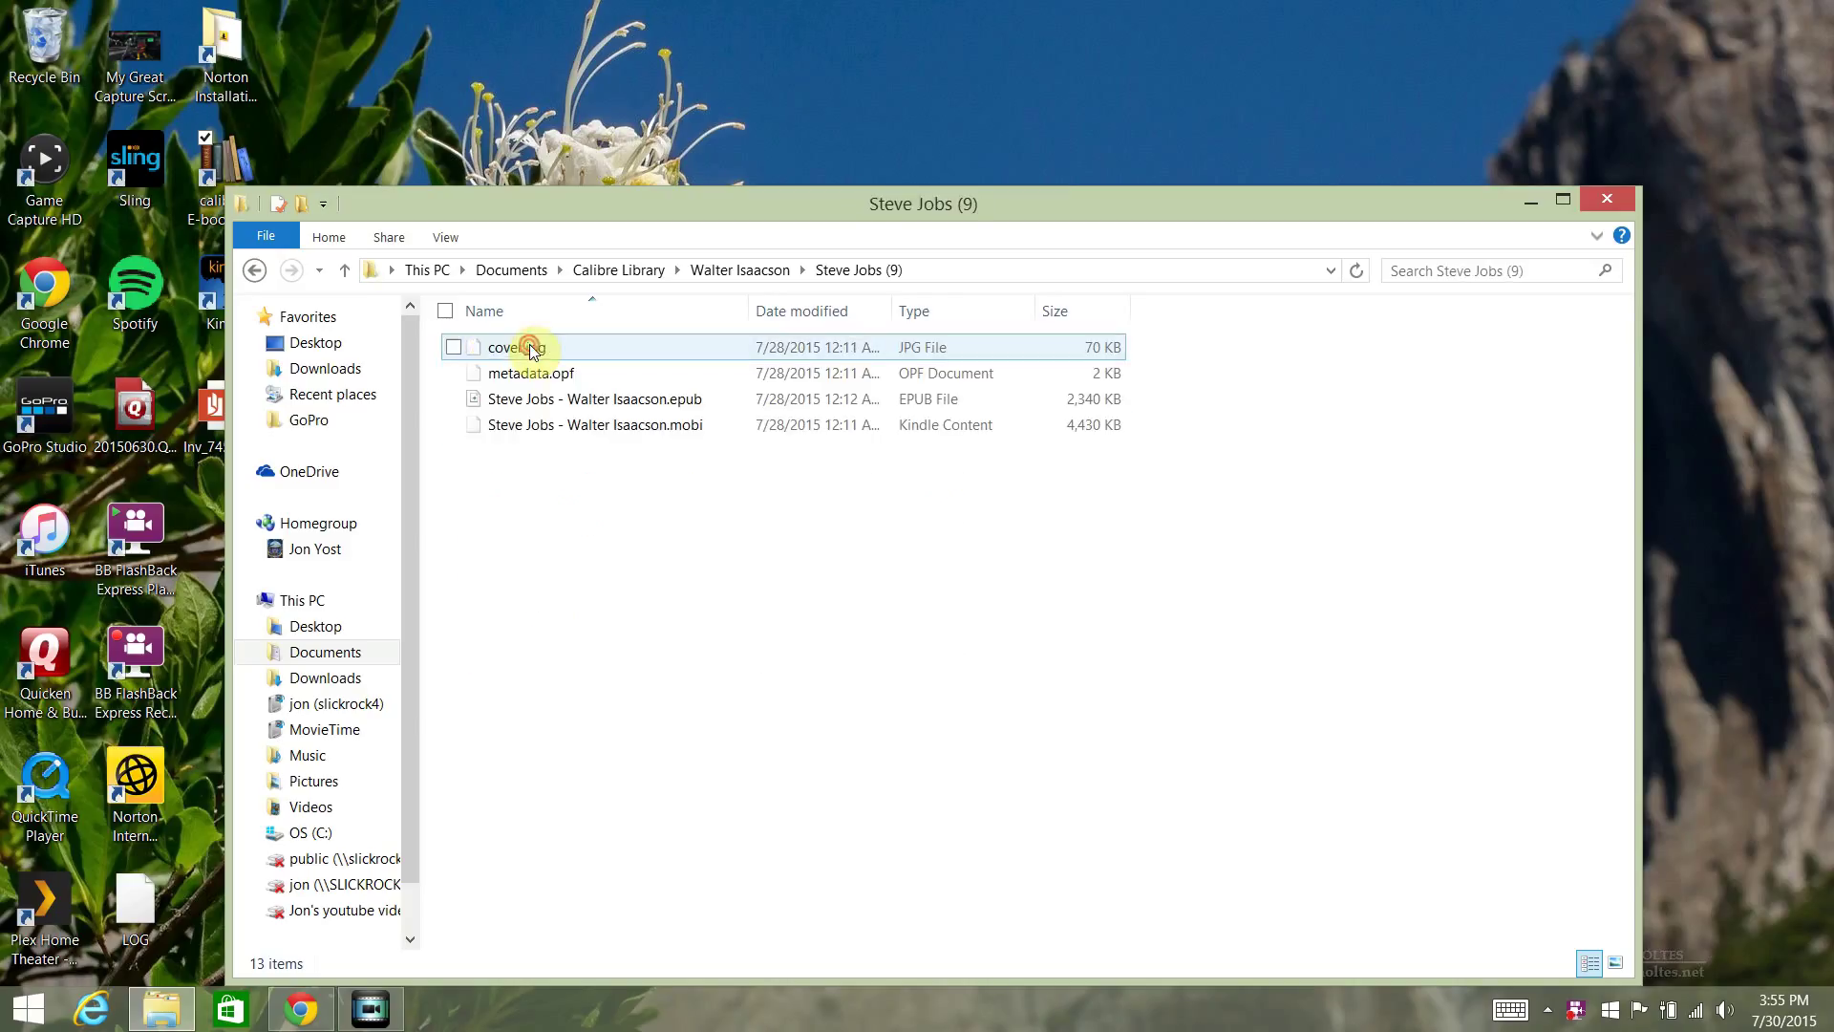
left_click(686, 409)
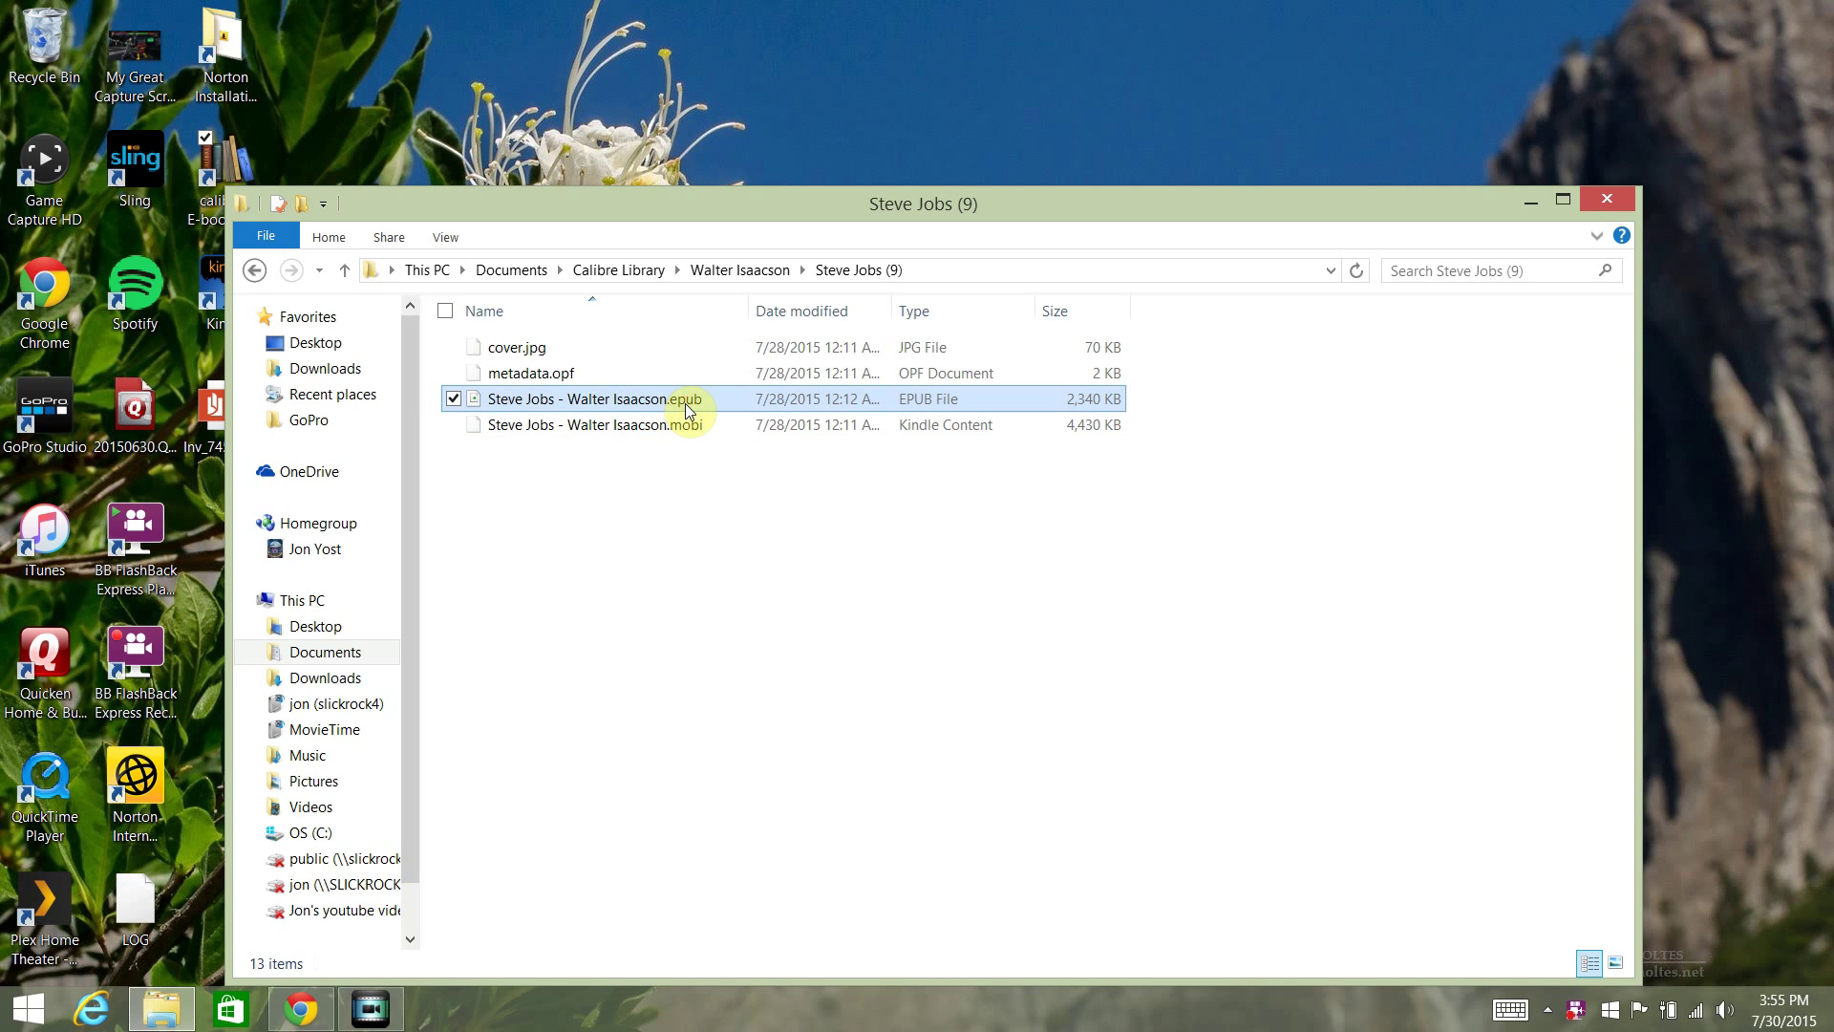
left_click(686, 405)
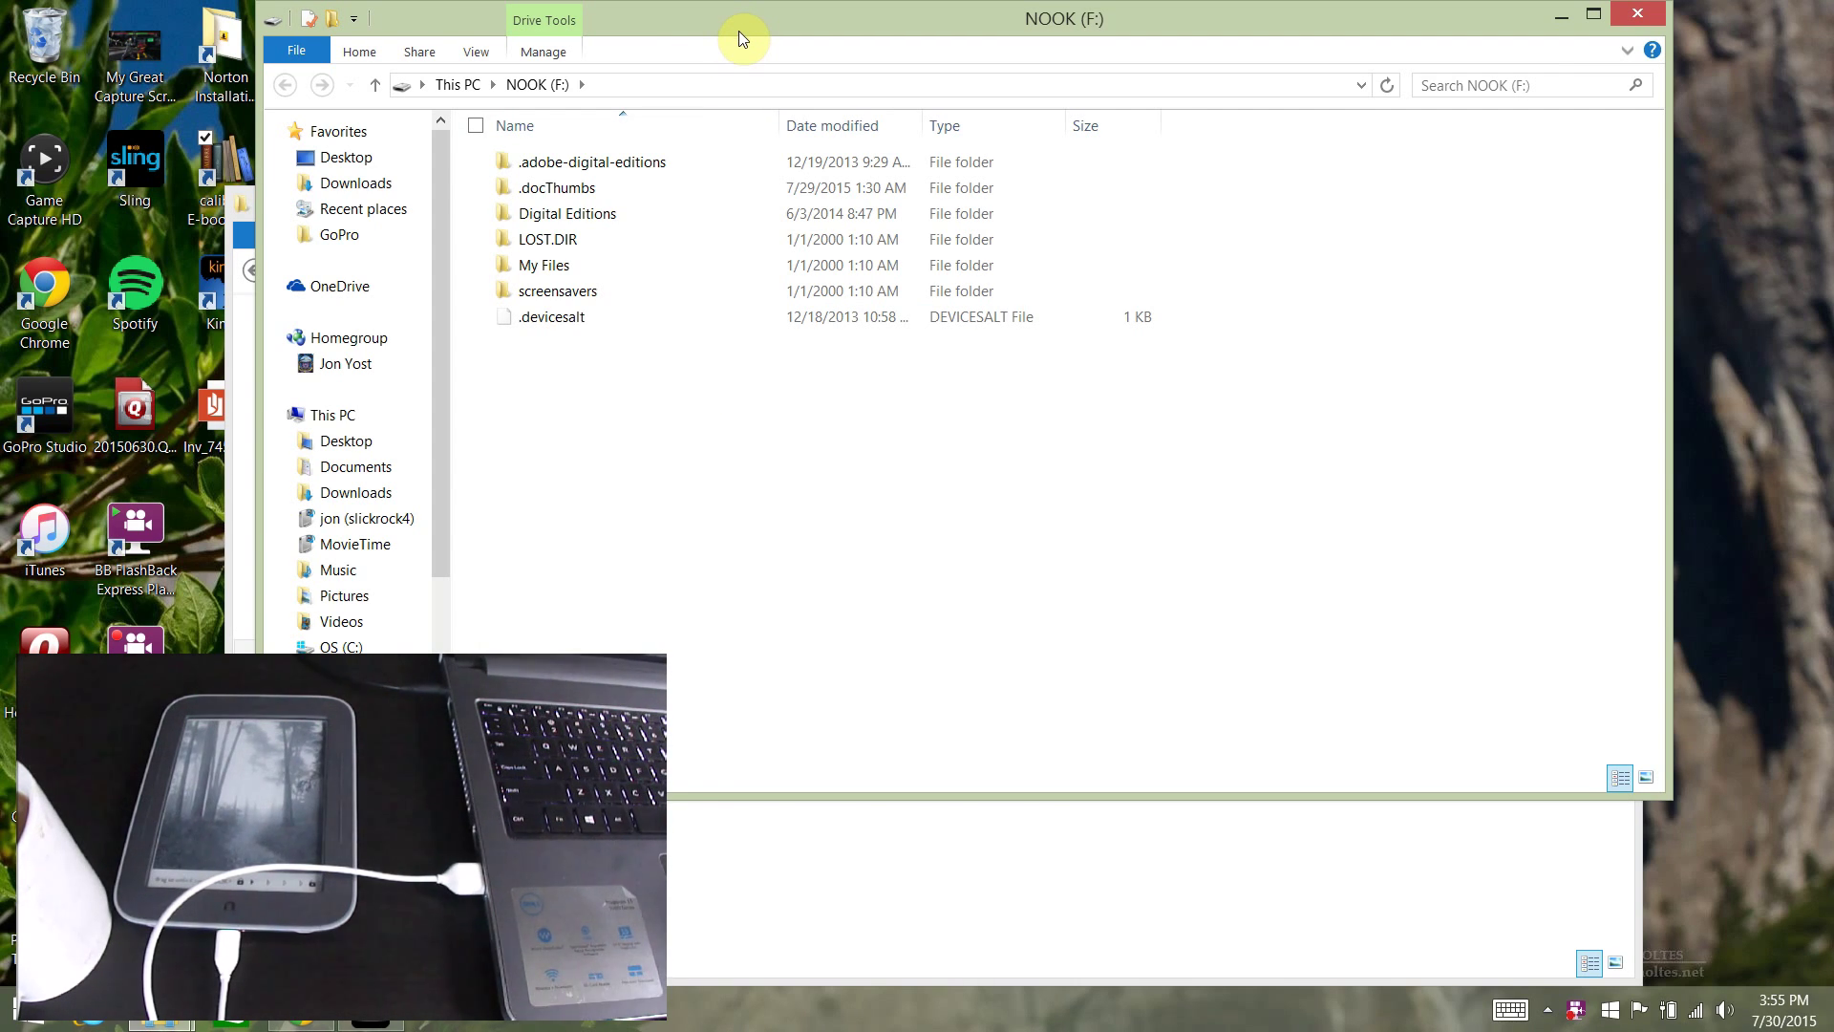
- Navigate into the NOOK's My Files > Books folder, showing seven Harry Potter EPUBs
double_click(567, 266)
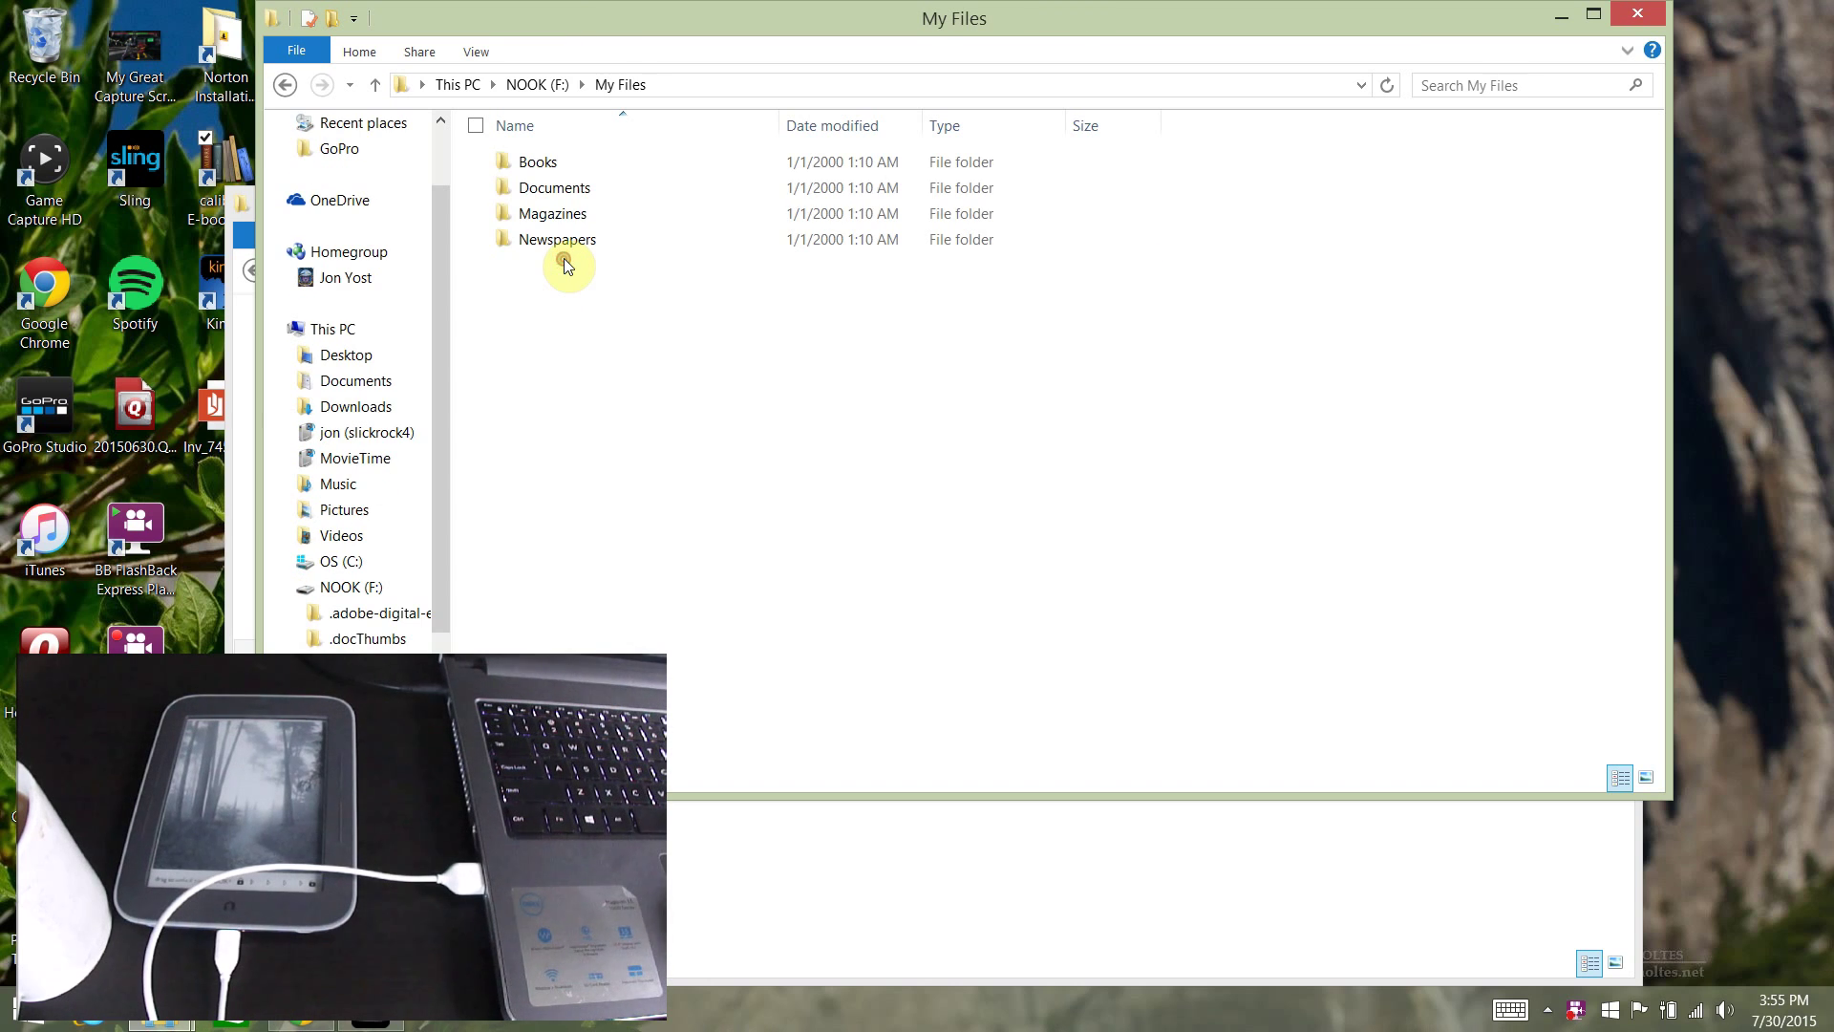
left_click(551, 170)
double_click(551, 170)
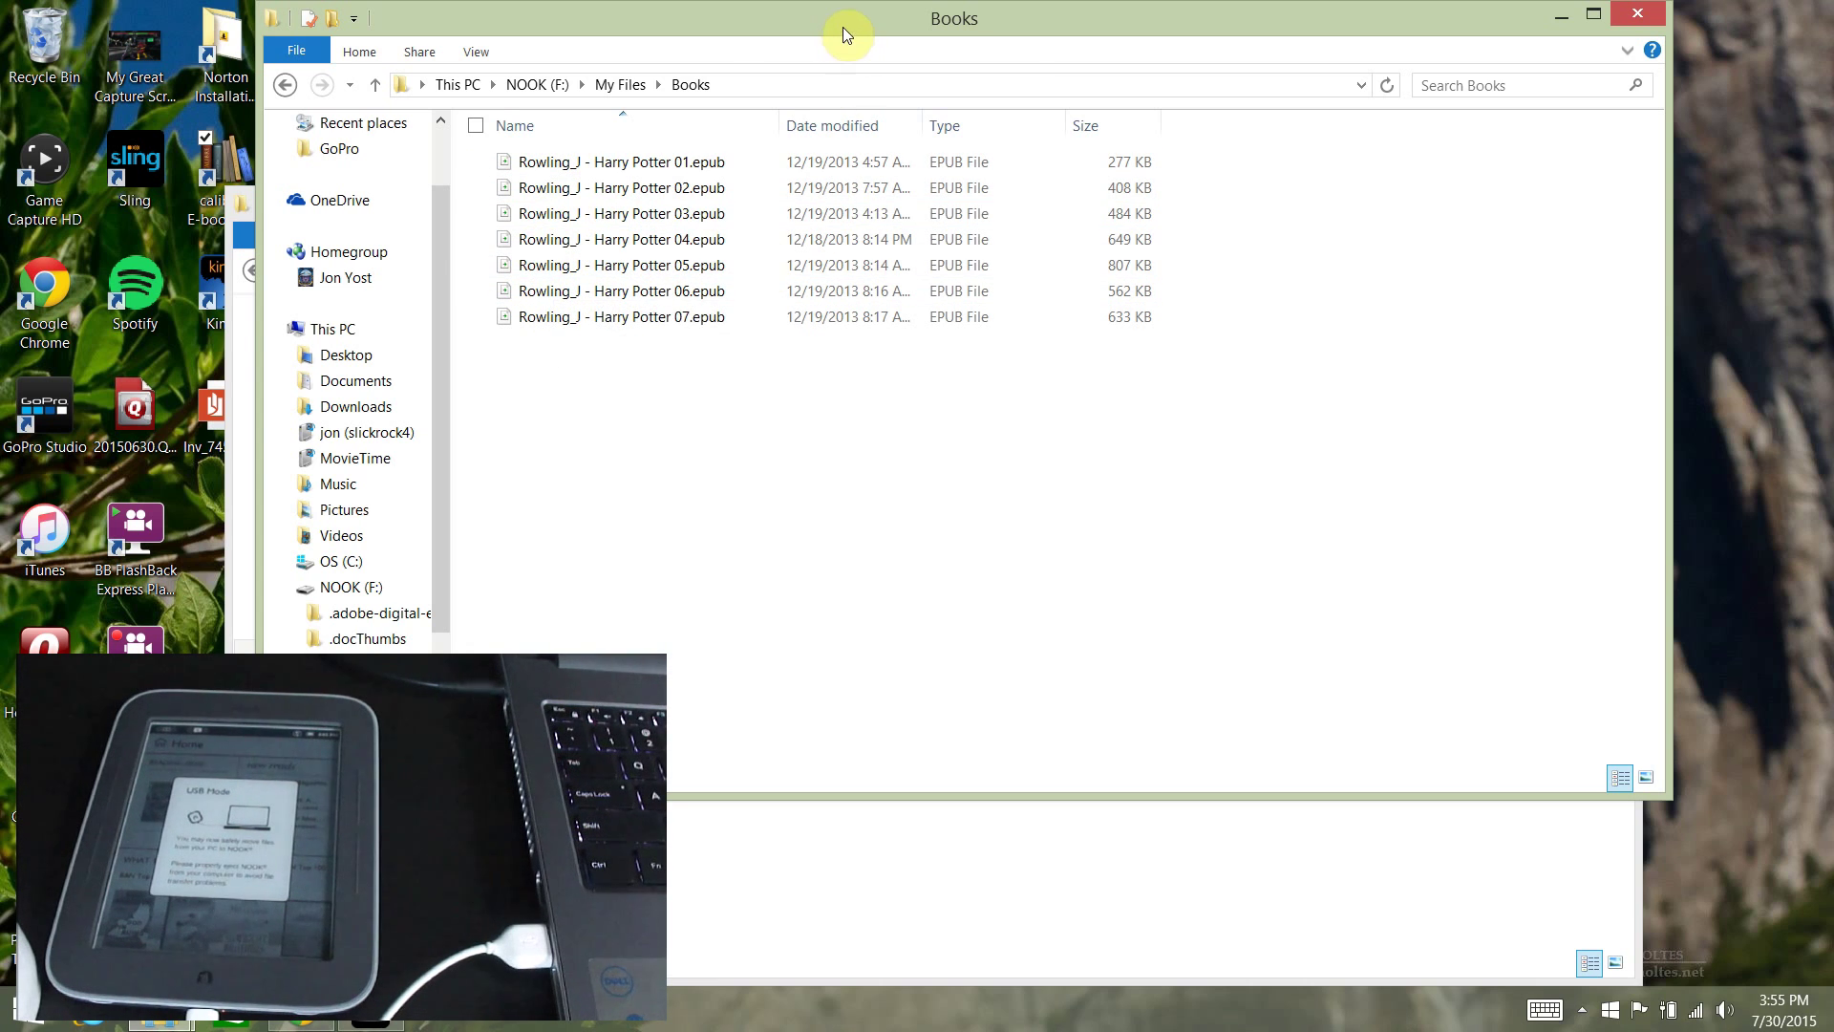
- Snap the Books and Steve Jobs folder windows side by side and copy the EPUB
left_click_drag(847, 23, 1824, 148)
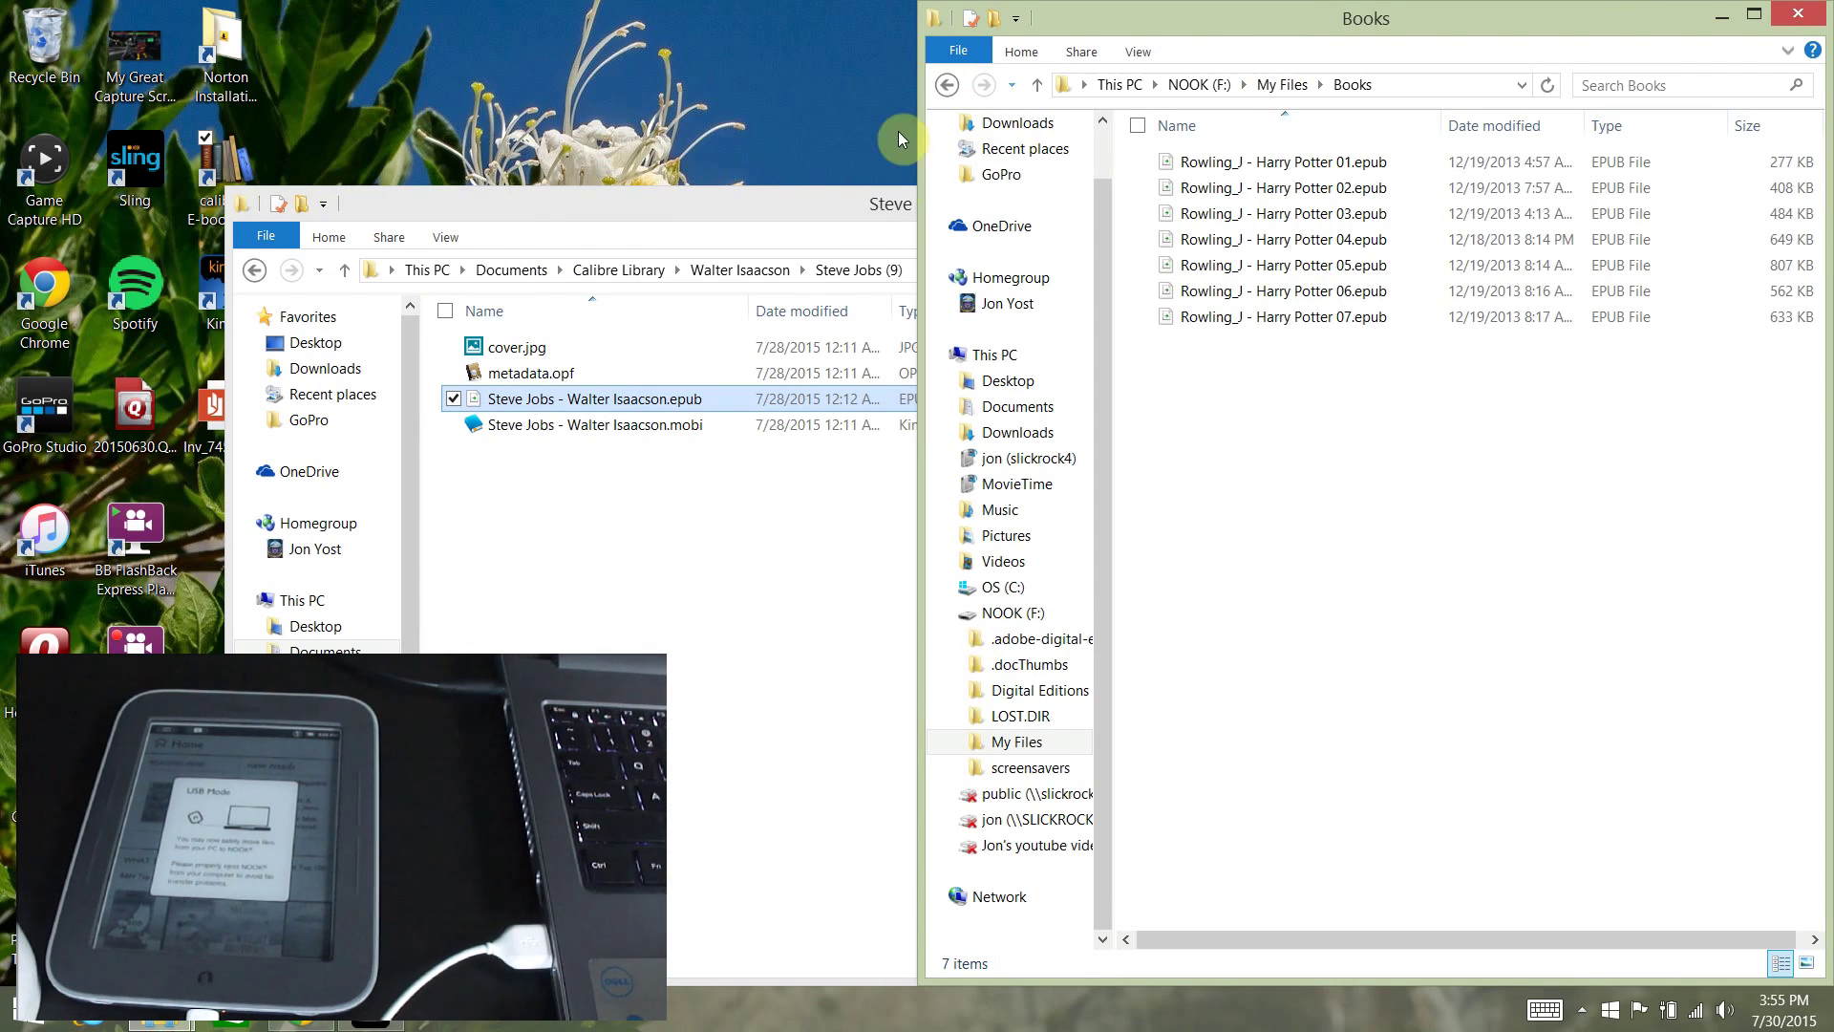
left_click_drag(871, 209, 3, 124)
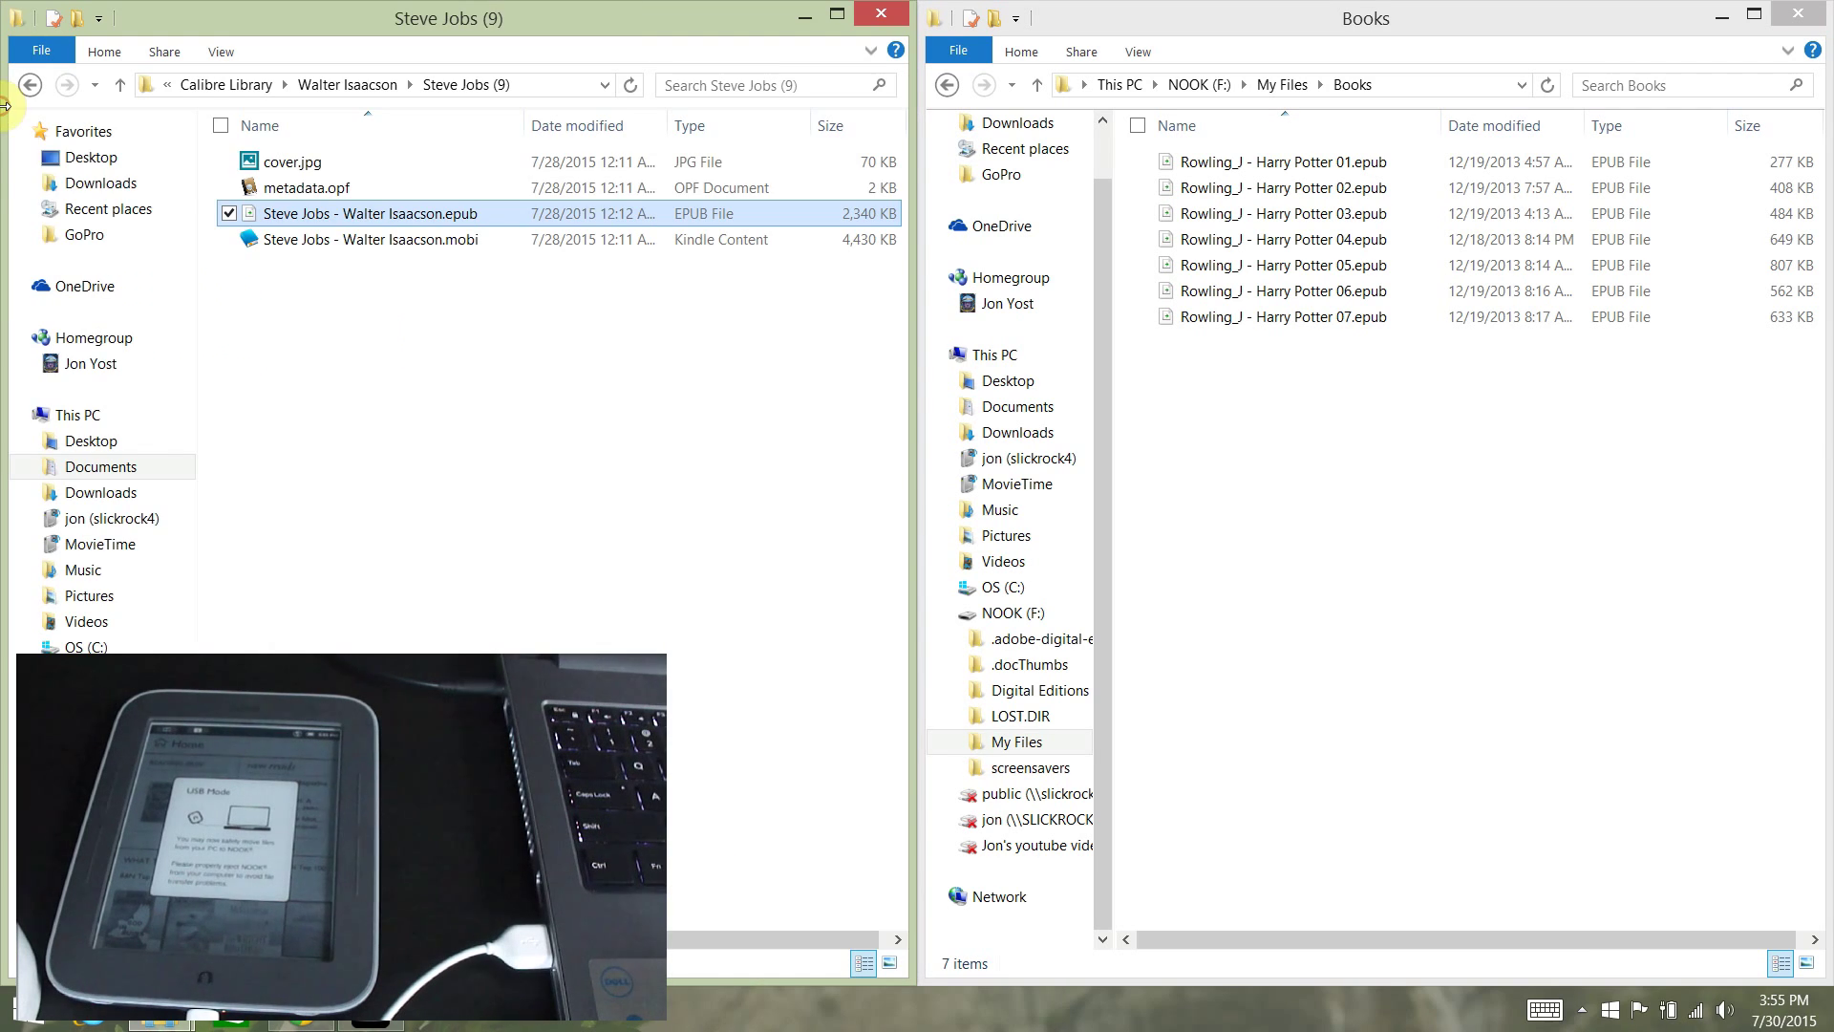
left_click(336, 215)
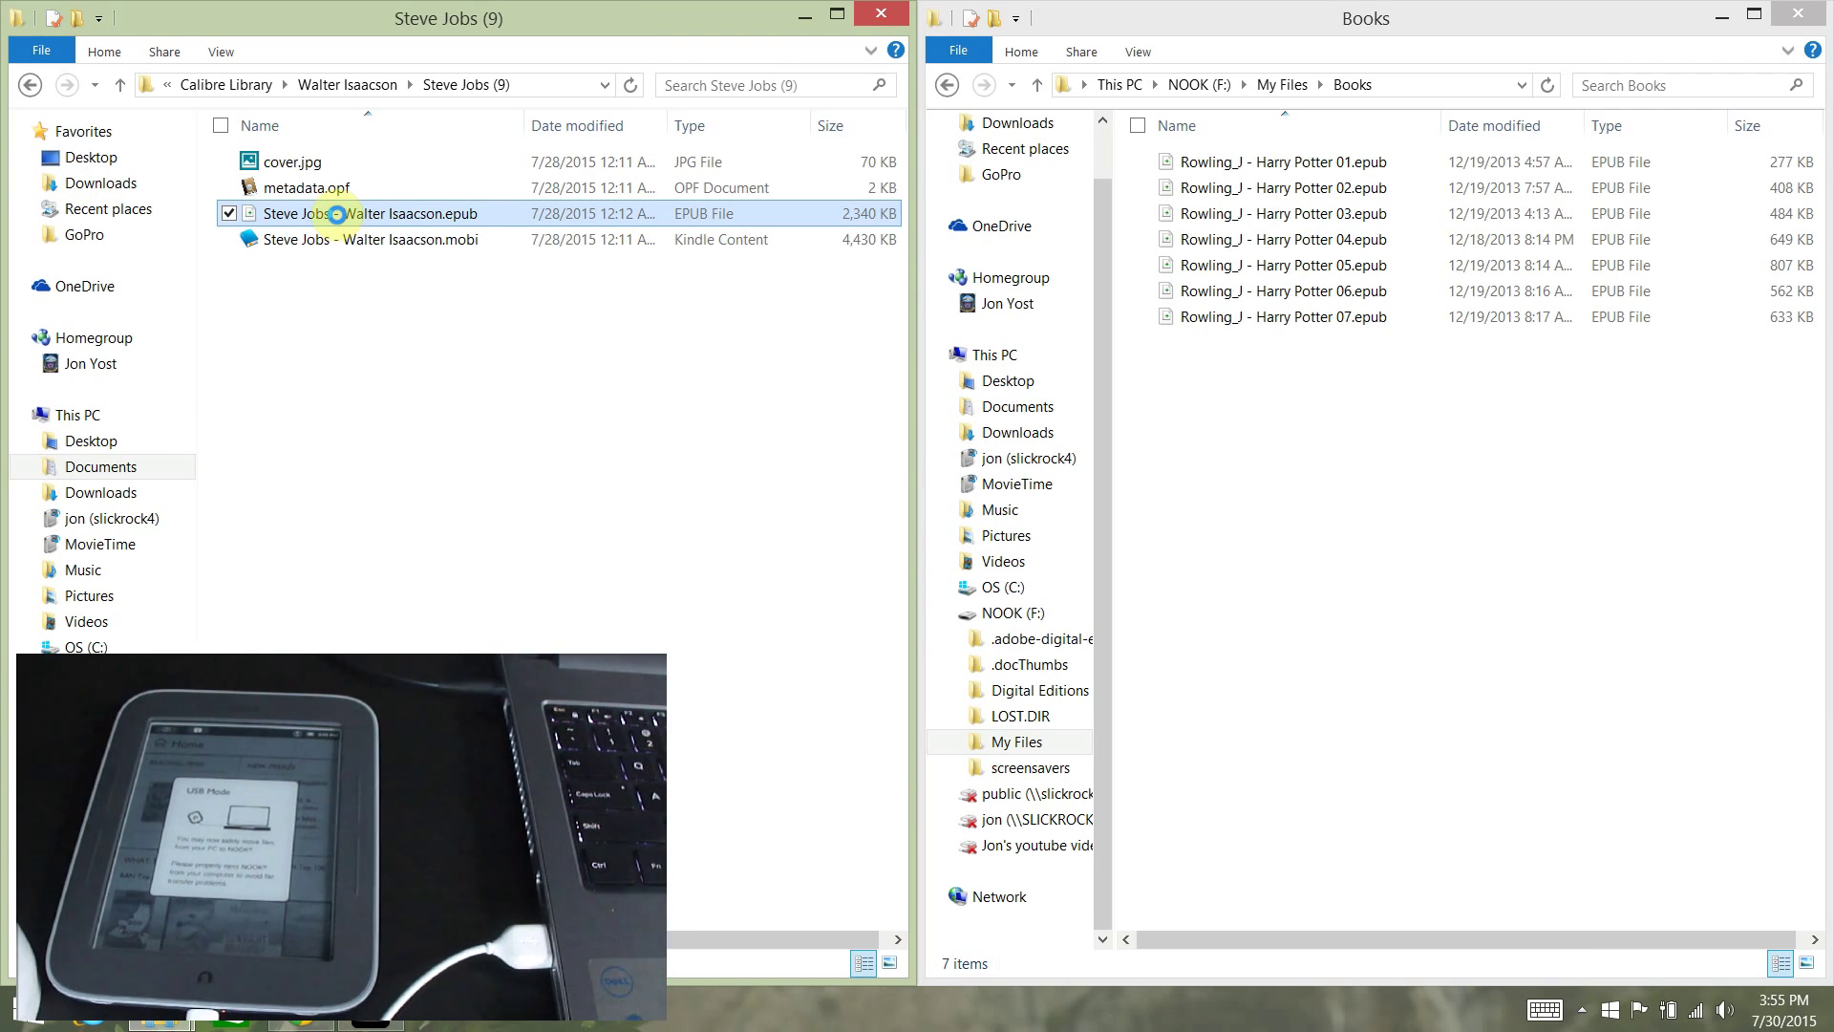
right_click(357, 217)
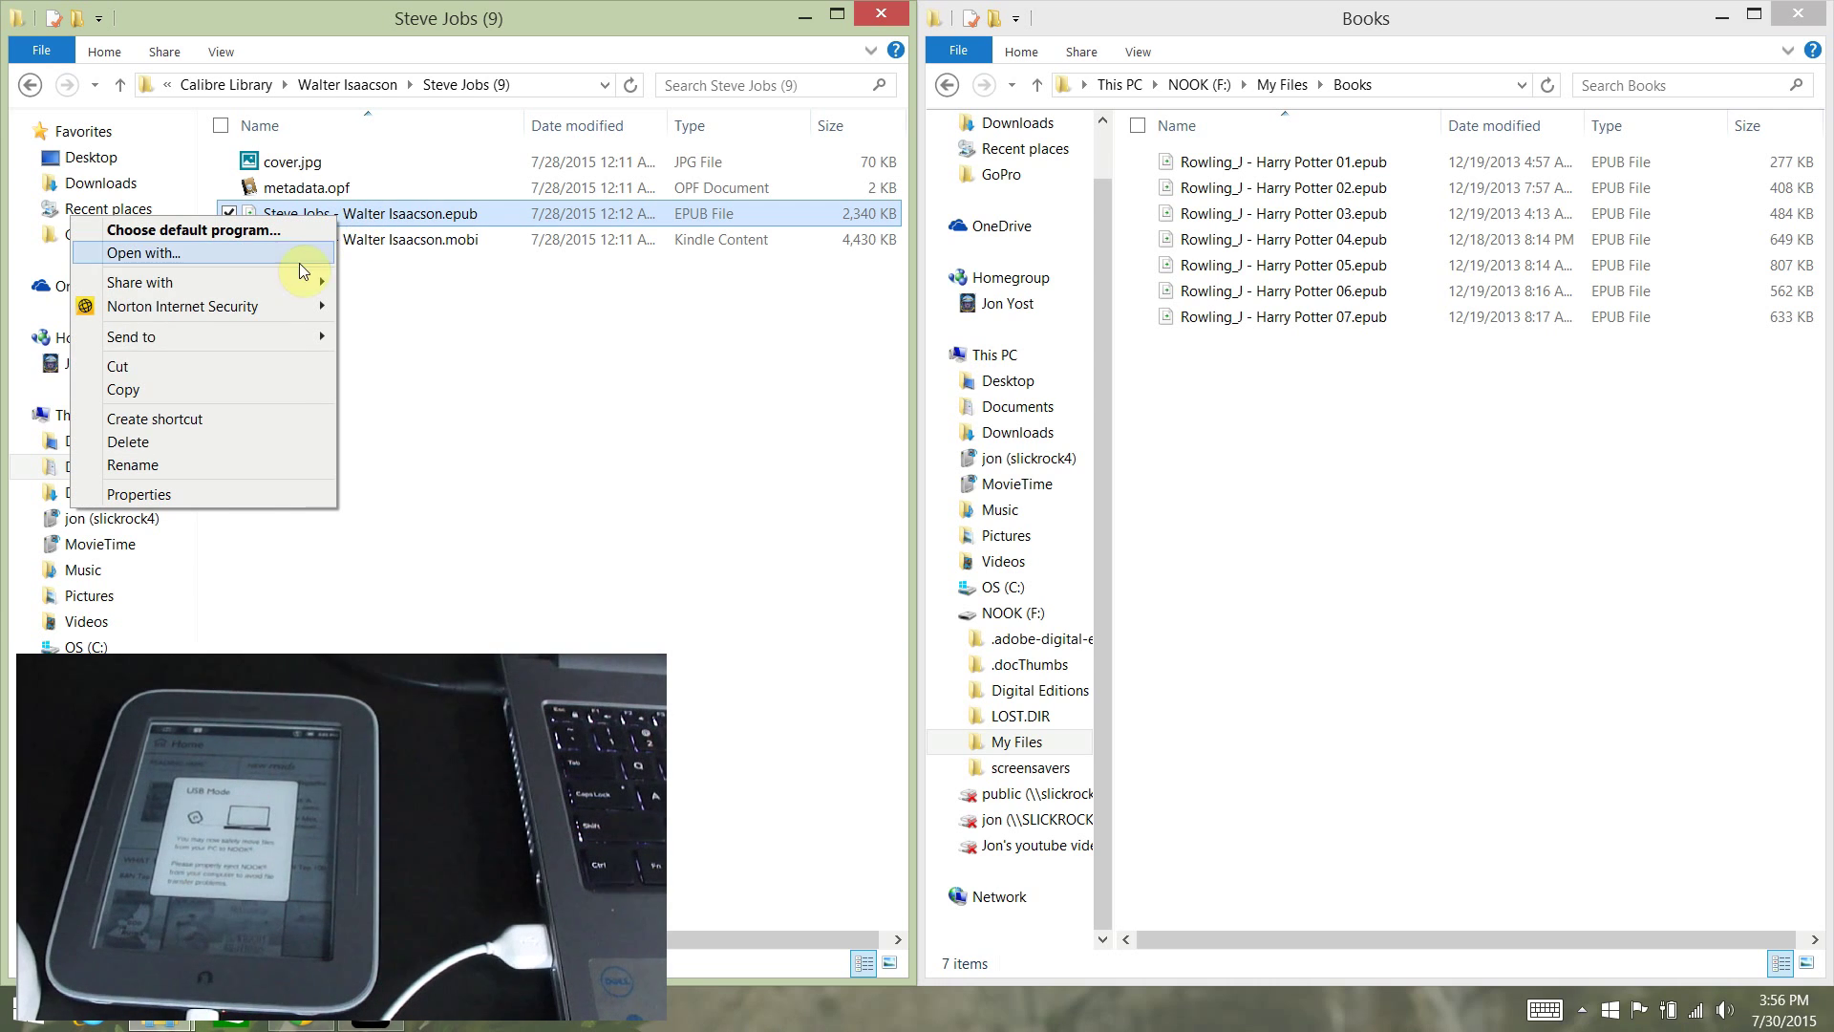
left_click(290, 390)
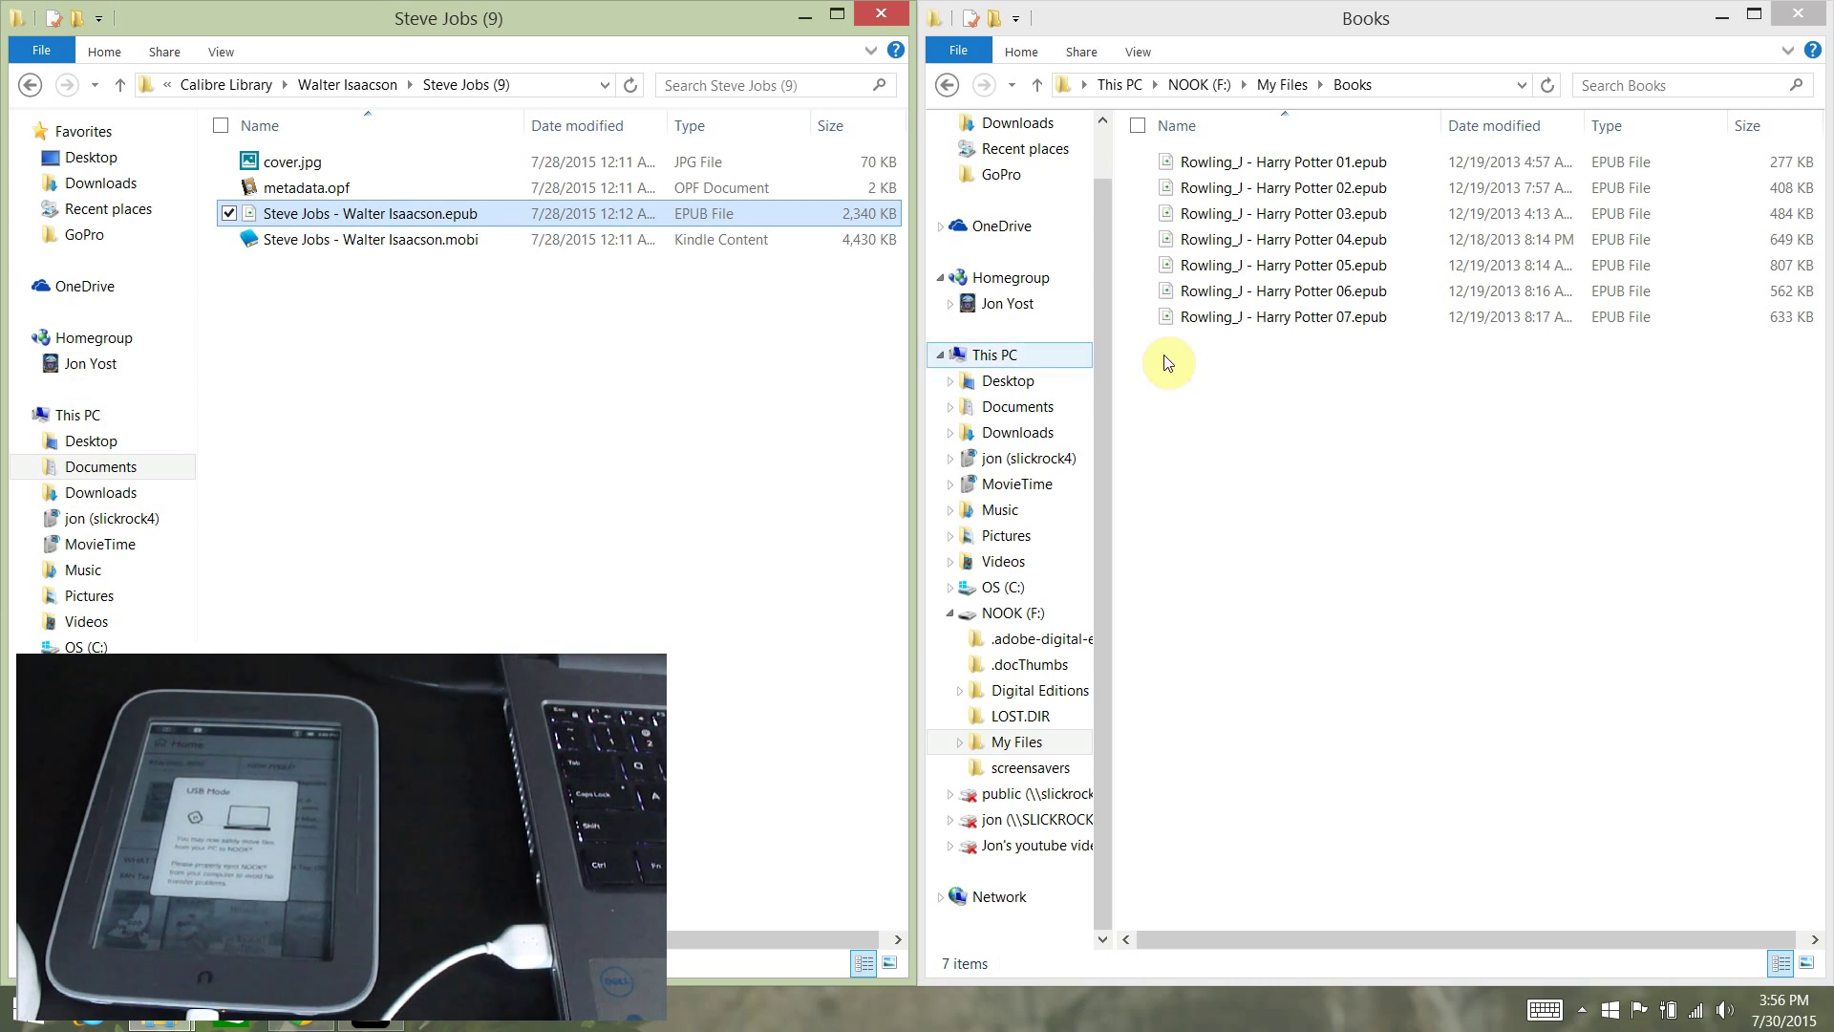
- Paste the Steve Jobs EPUB into the NOOK Books folder, bringing it to 8 items
left_click(1219, 369)
right_click(1219, 370)
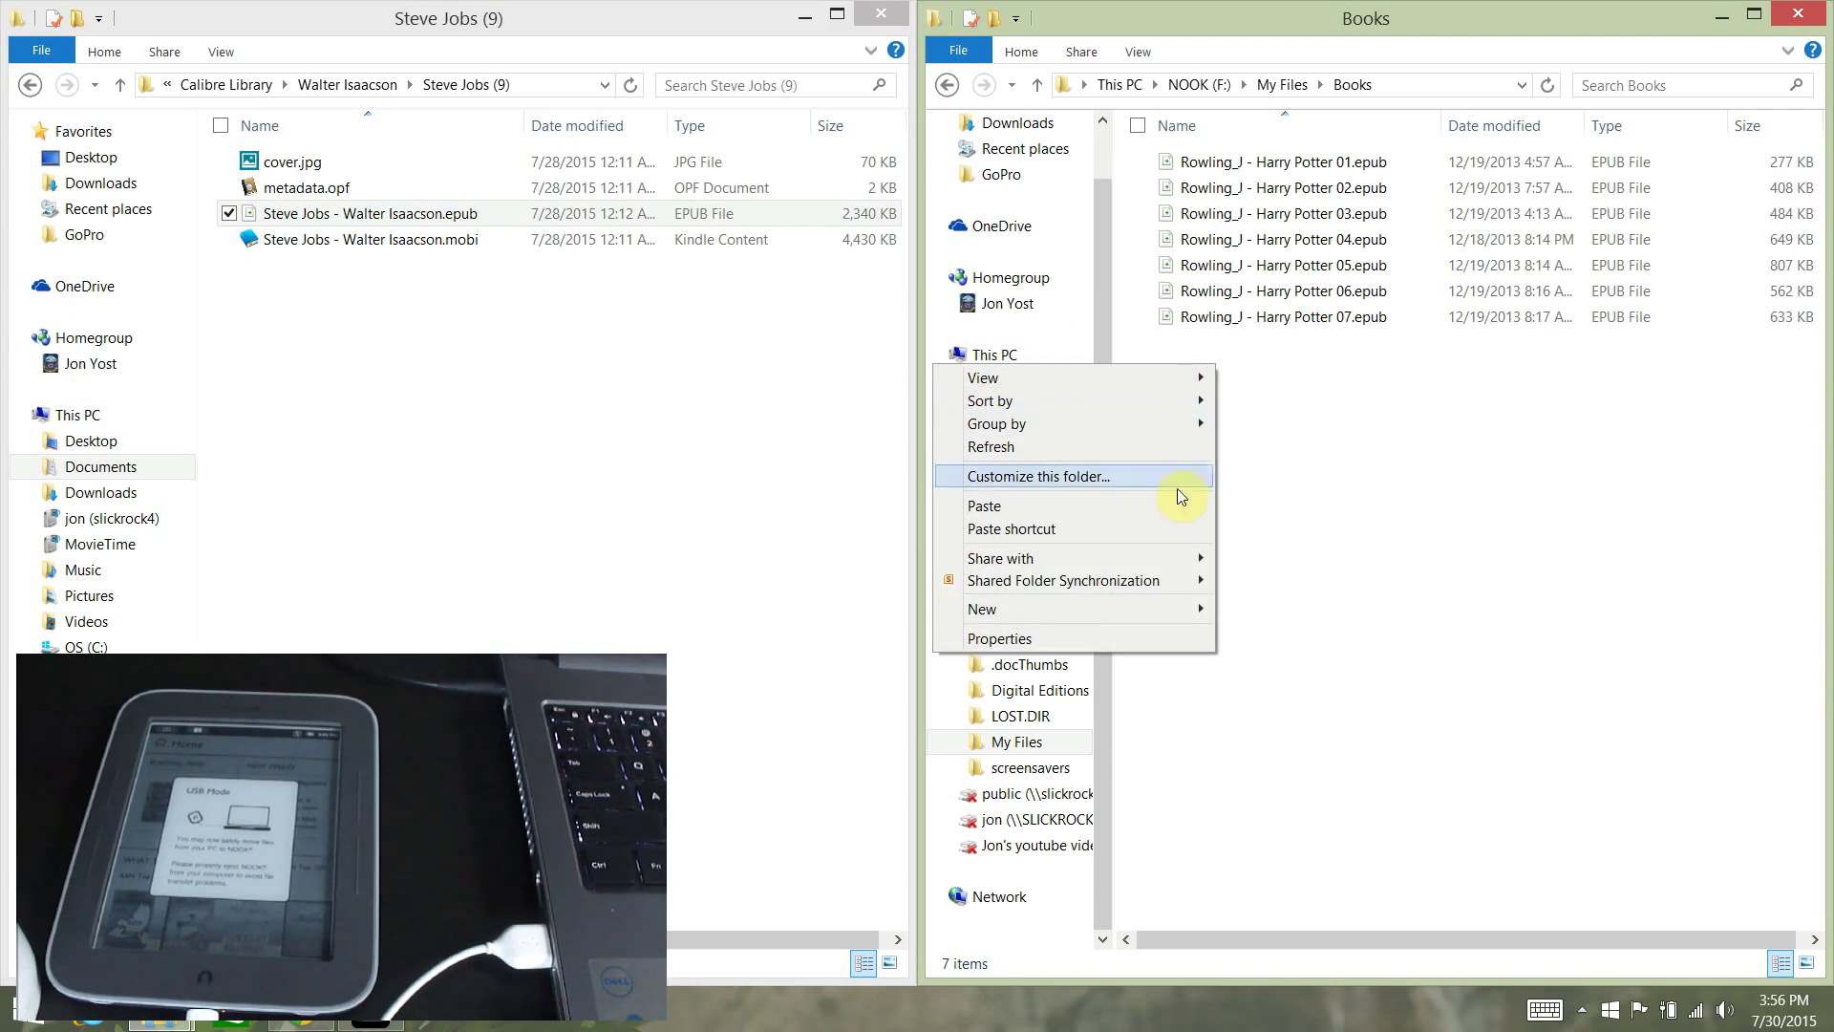
left_click(1177, 516)
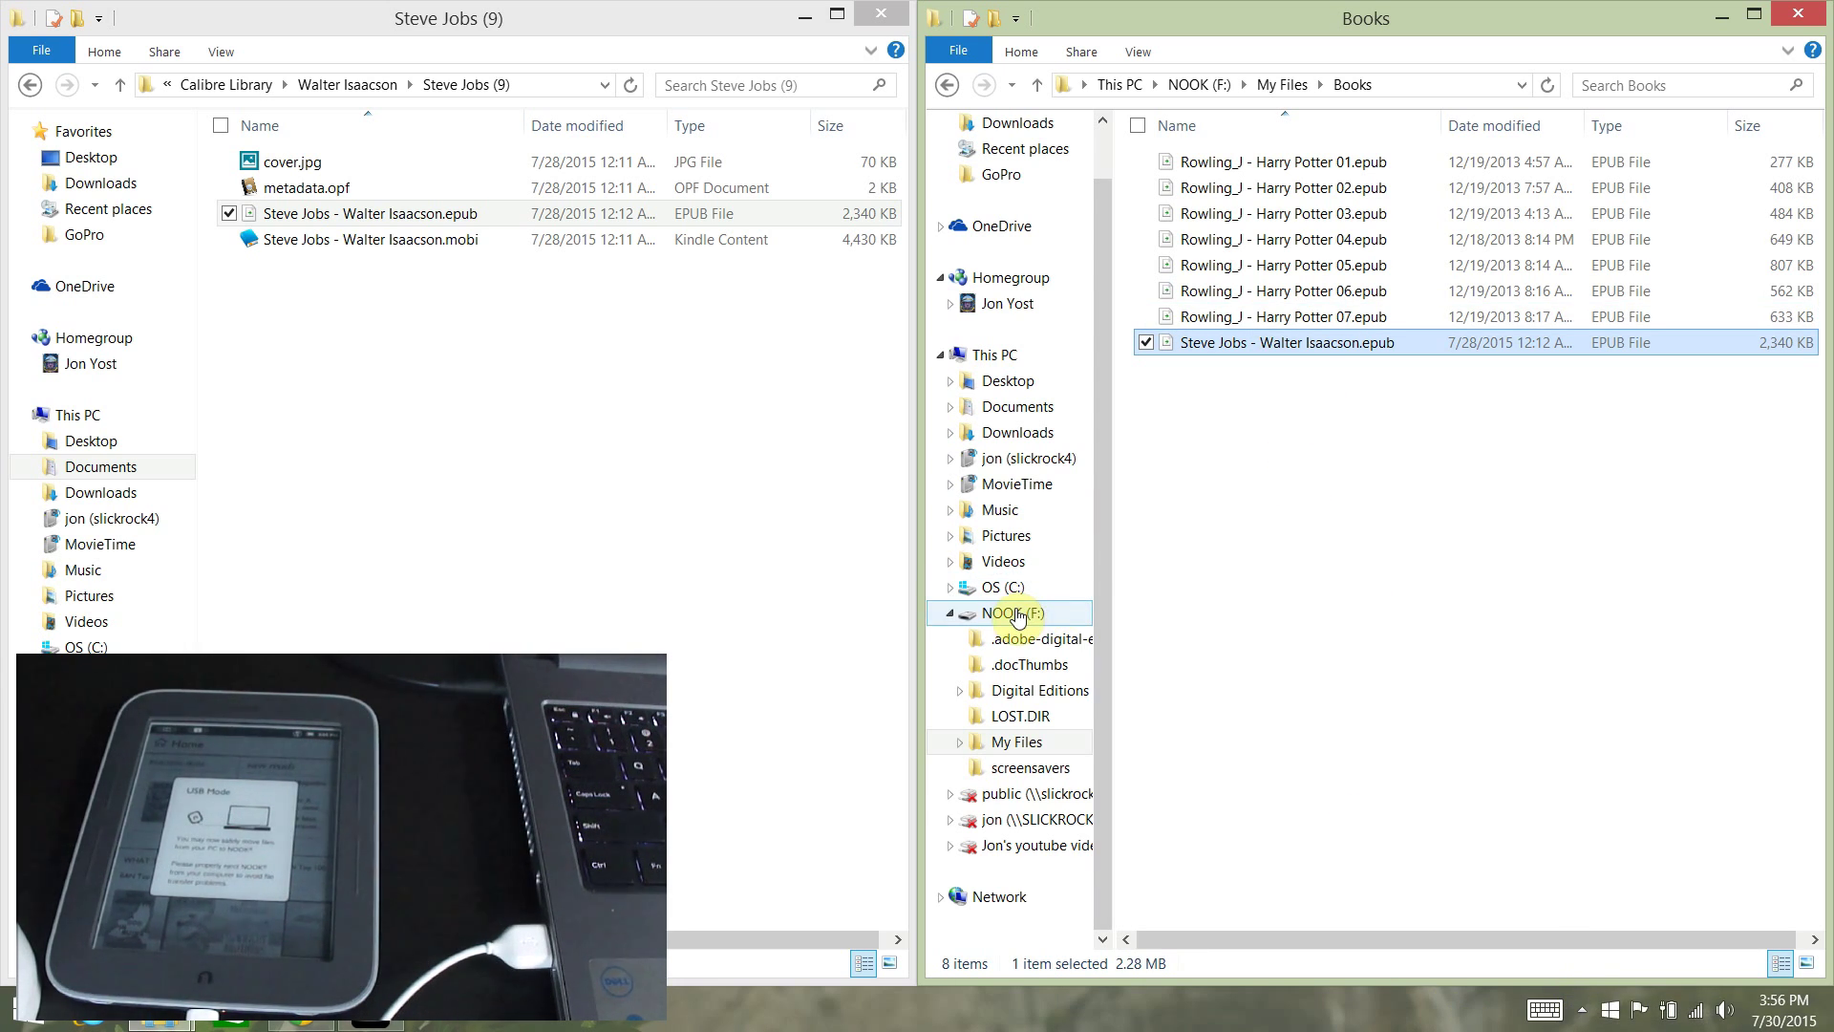
right_click(1018, 615)
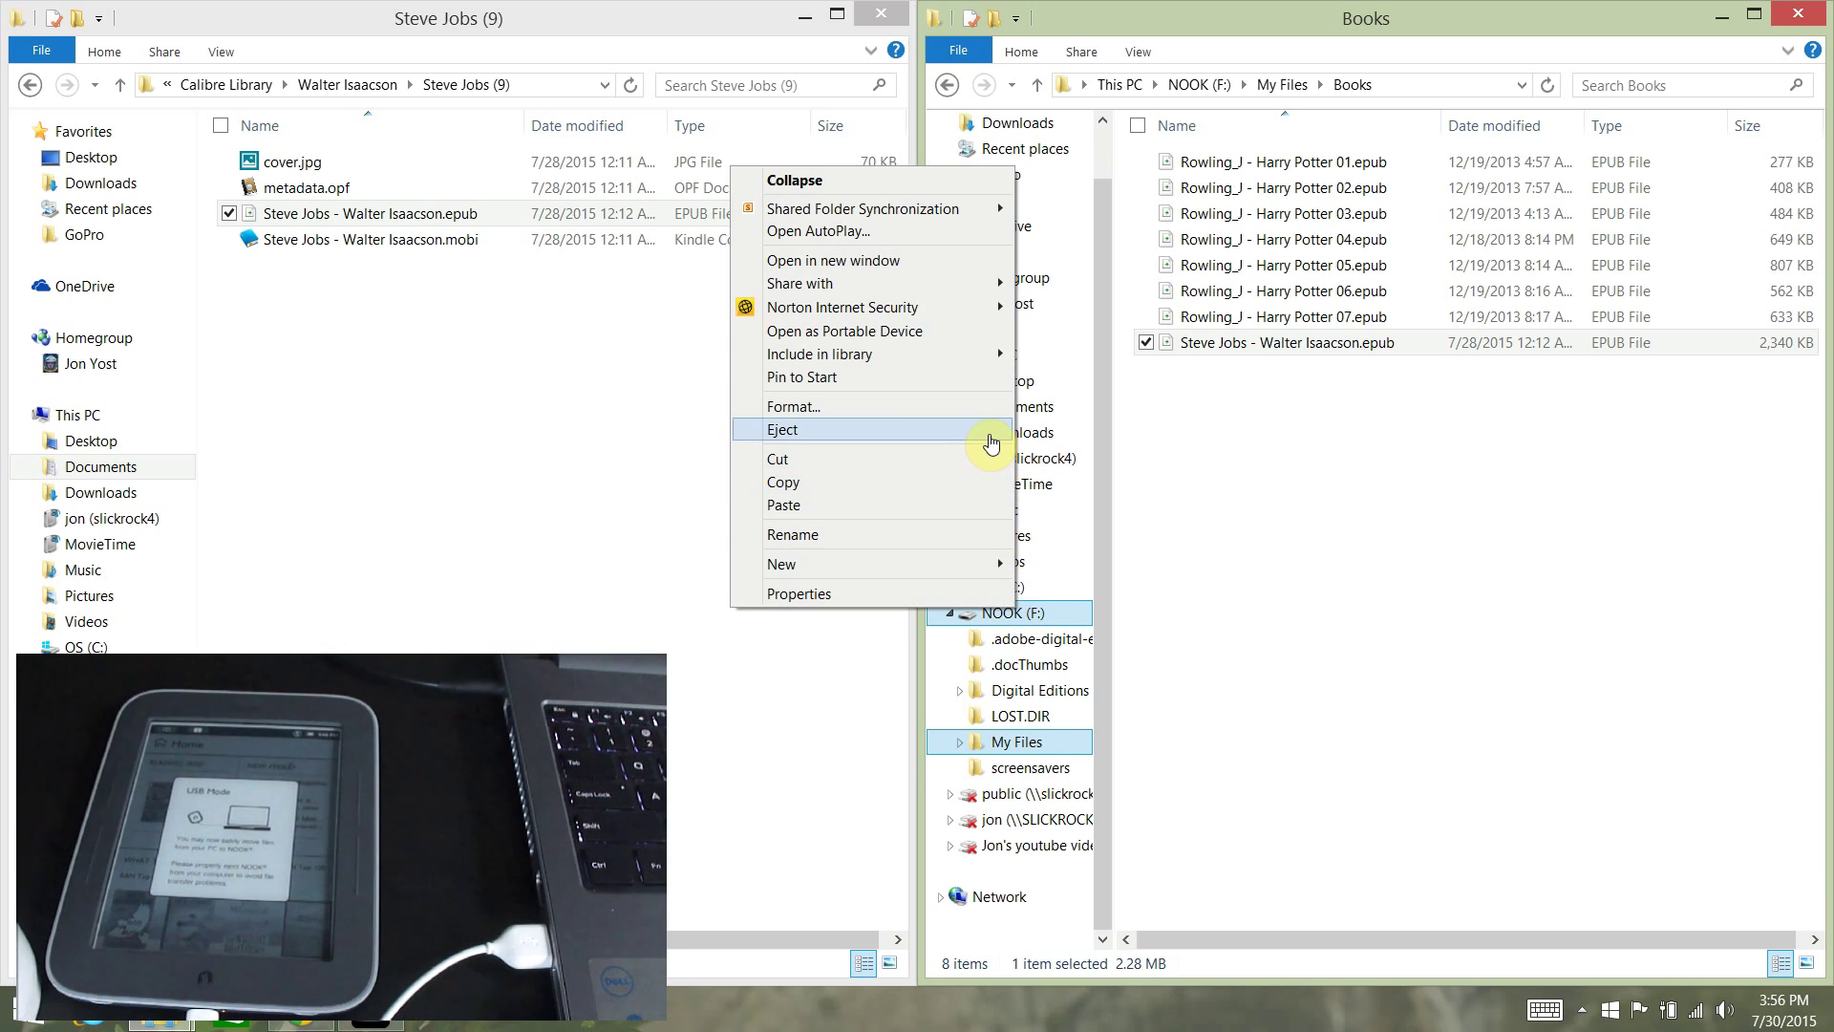
- Close the NOOK Books window that kept the drive busy, then eject NOOK (F:) safely
left_click(991, 431)
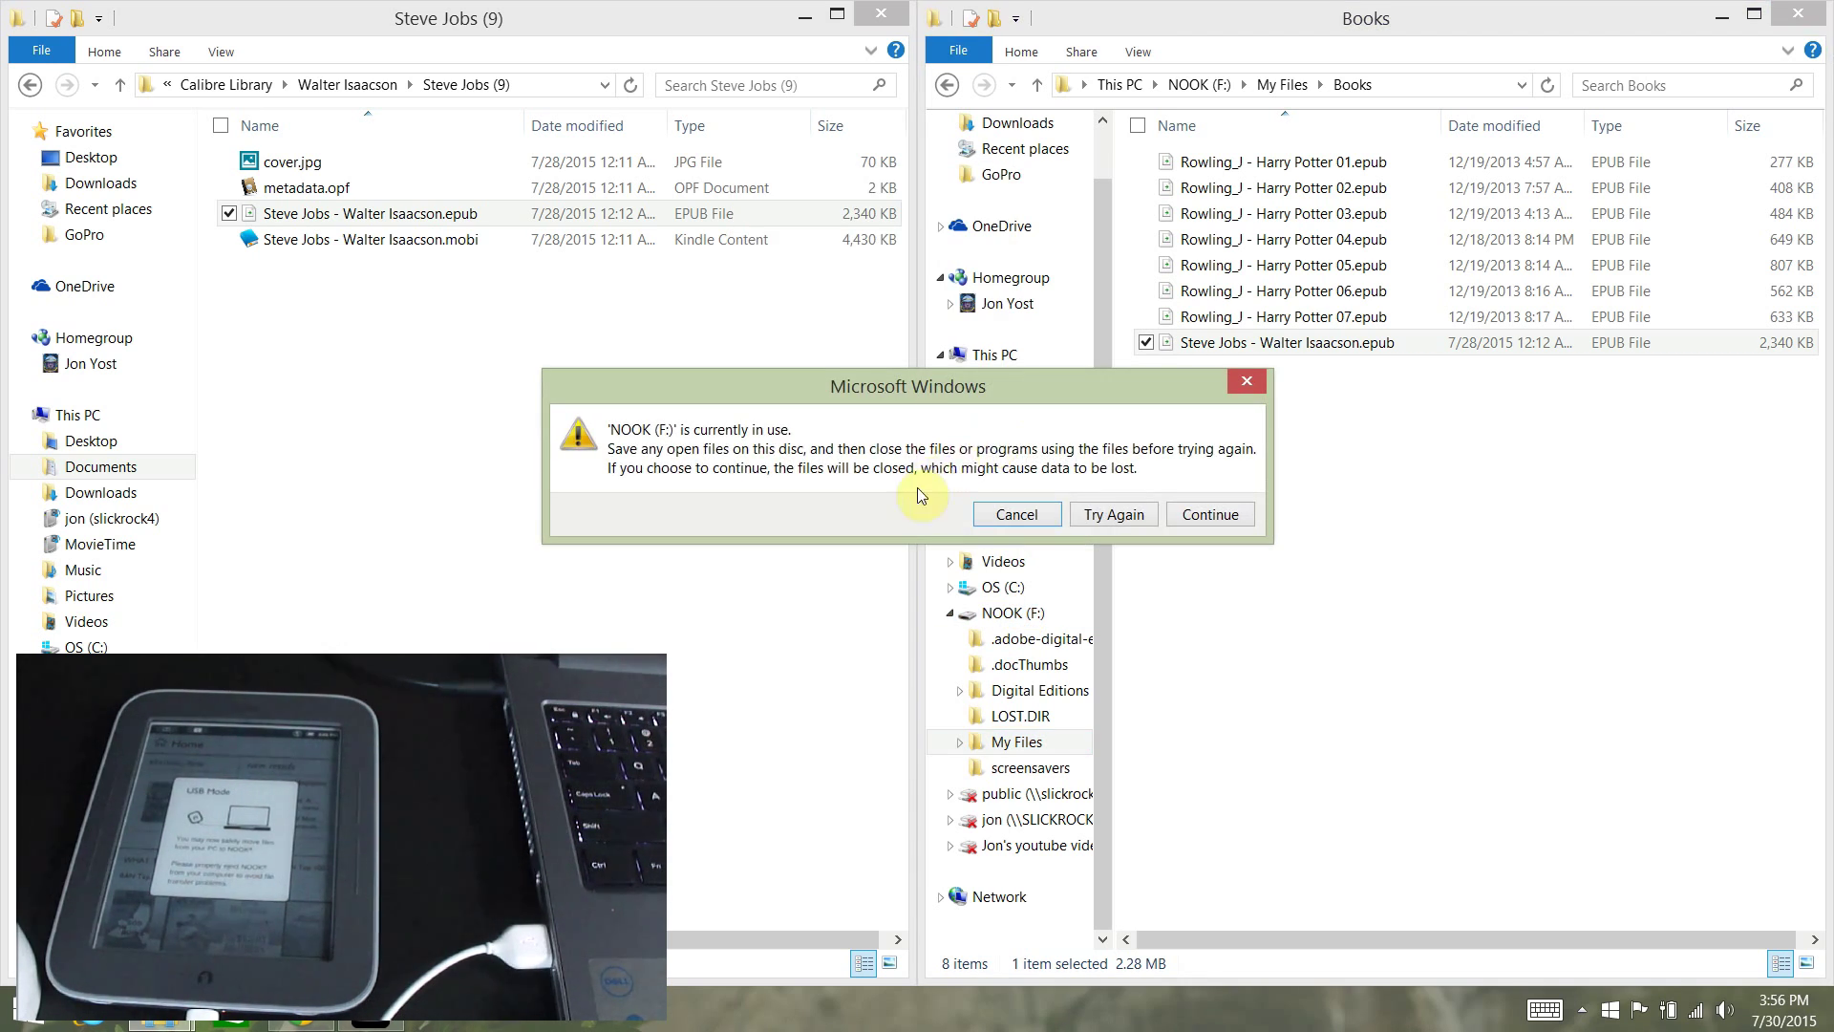
left_click(1012, 516)
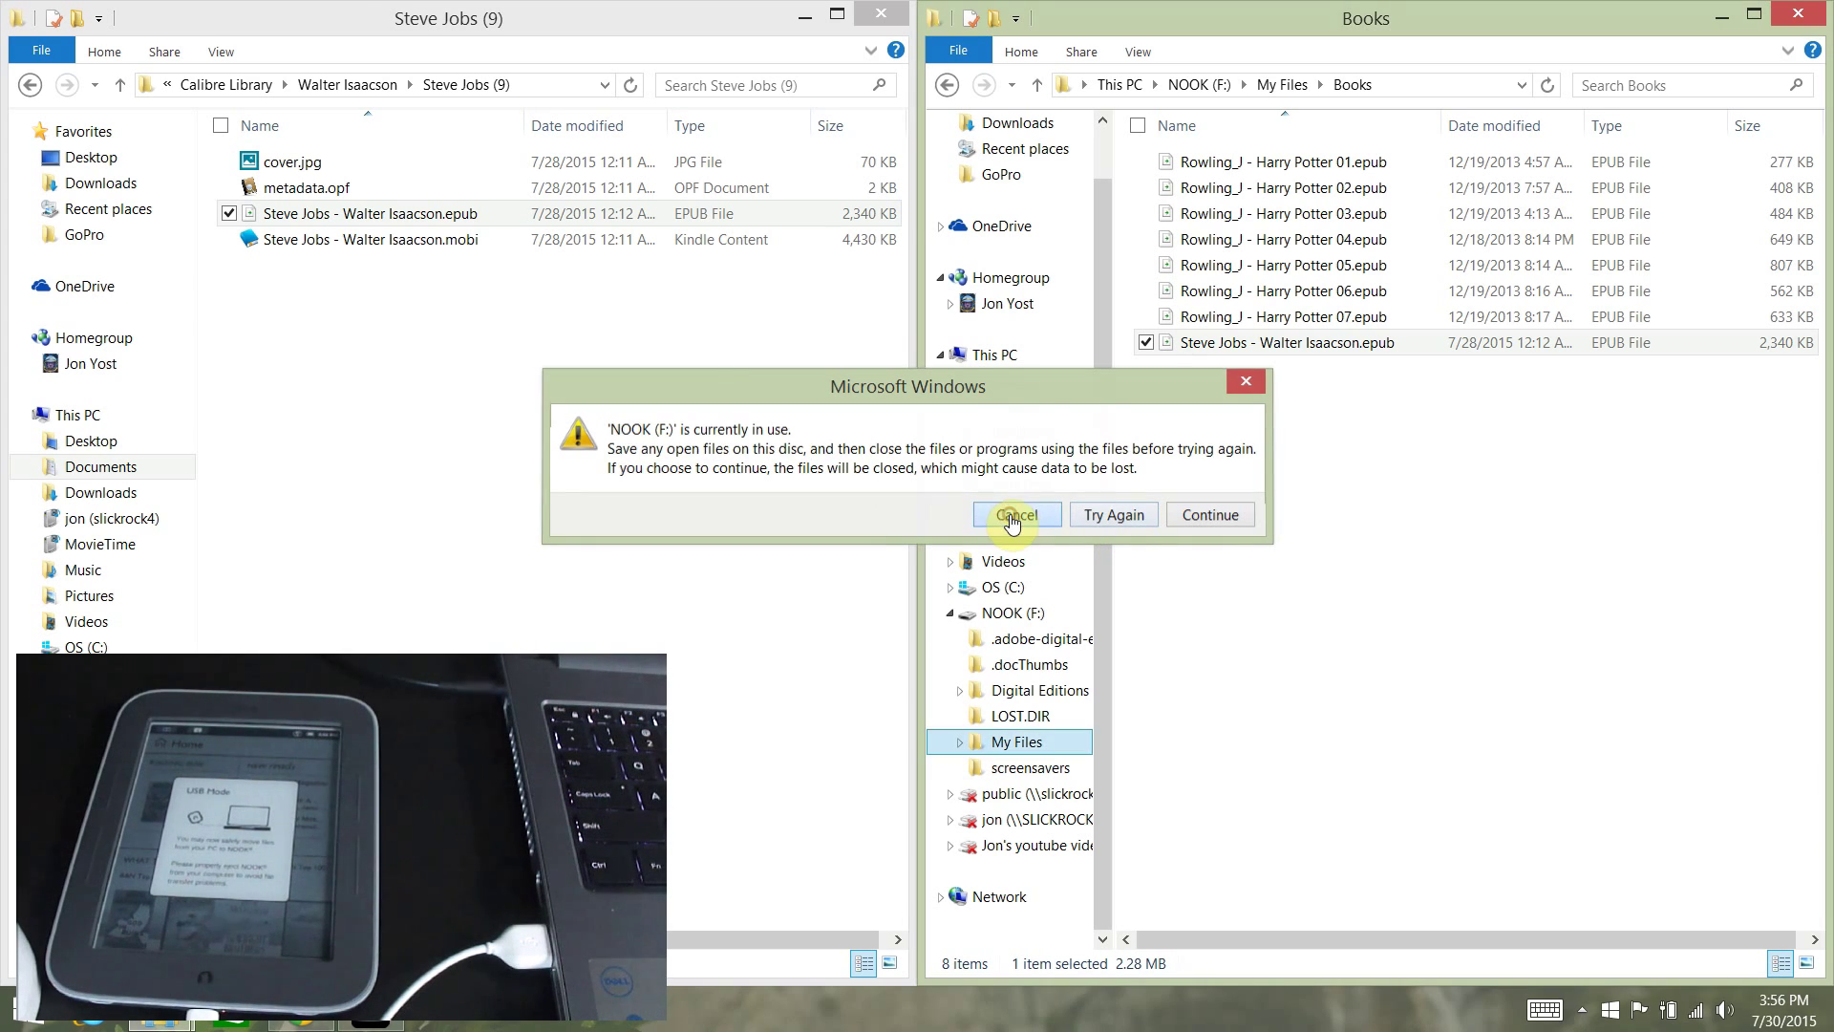
left_click(1798, 13)
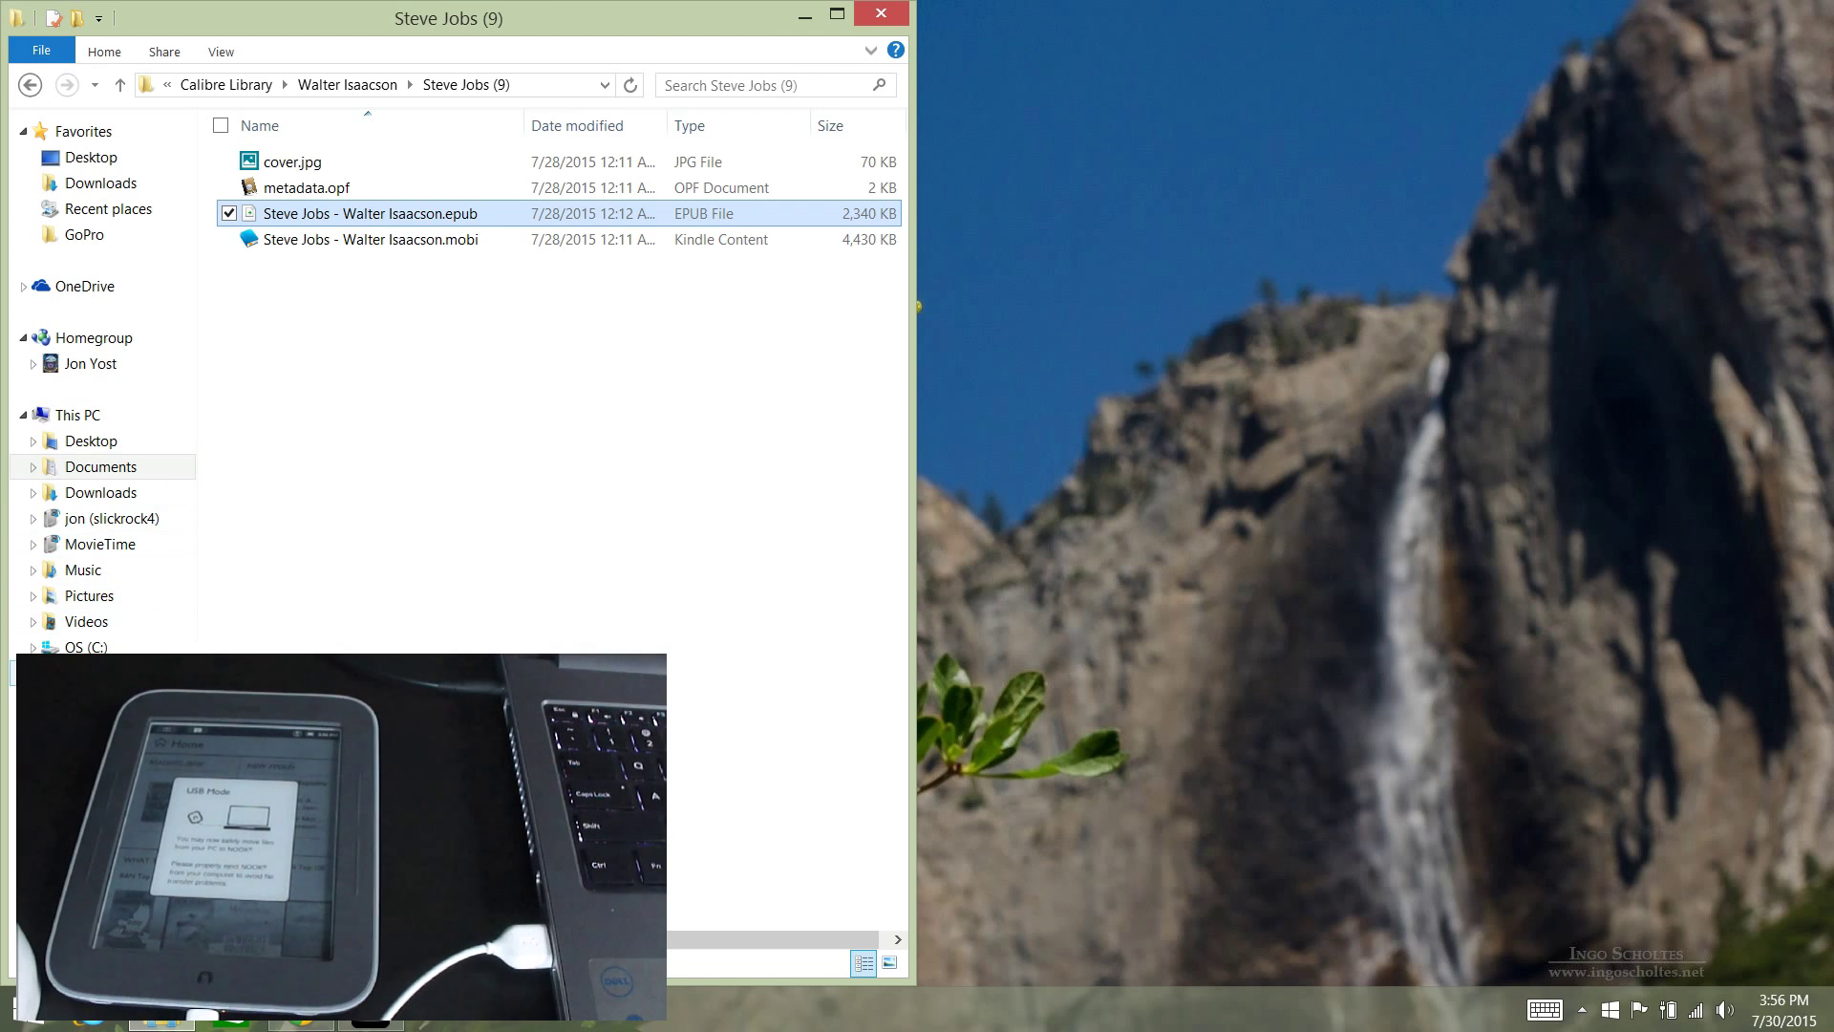
left_click(86, 672)
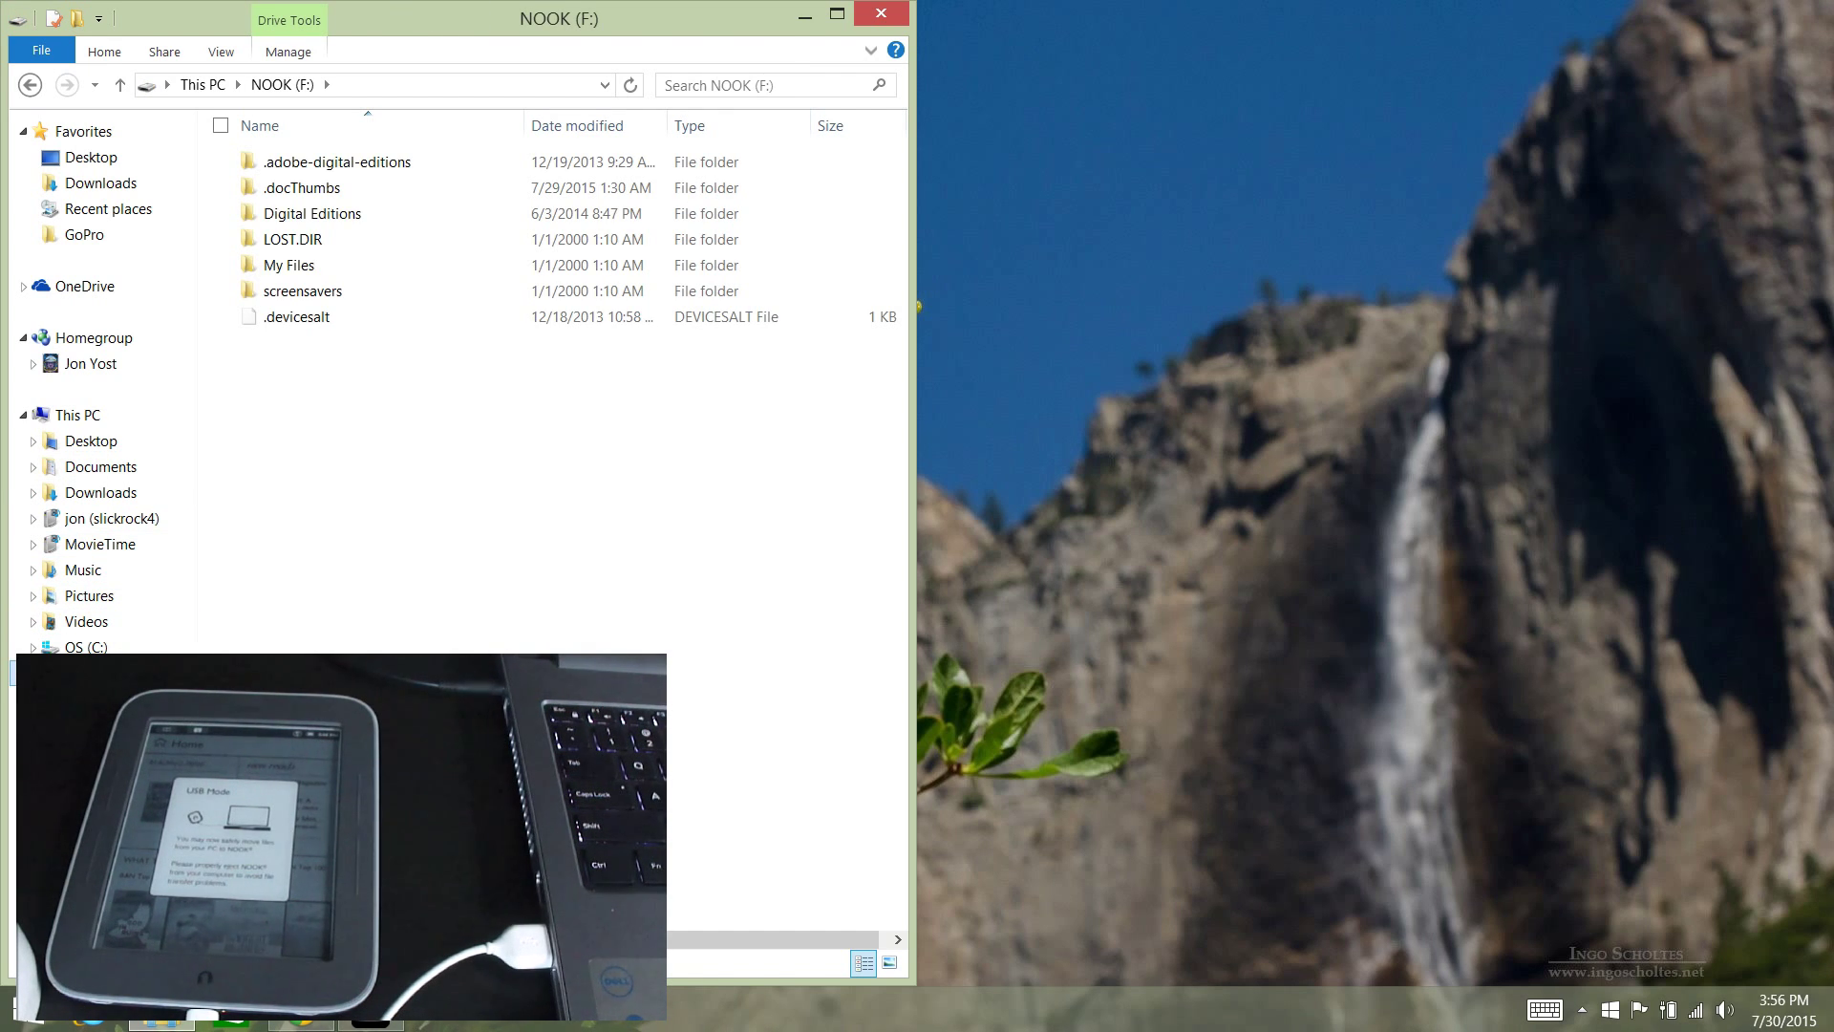
right_click(11, 670)
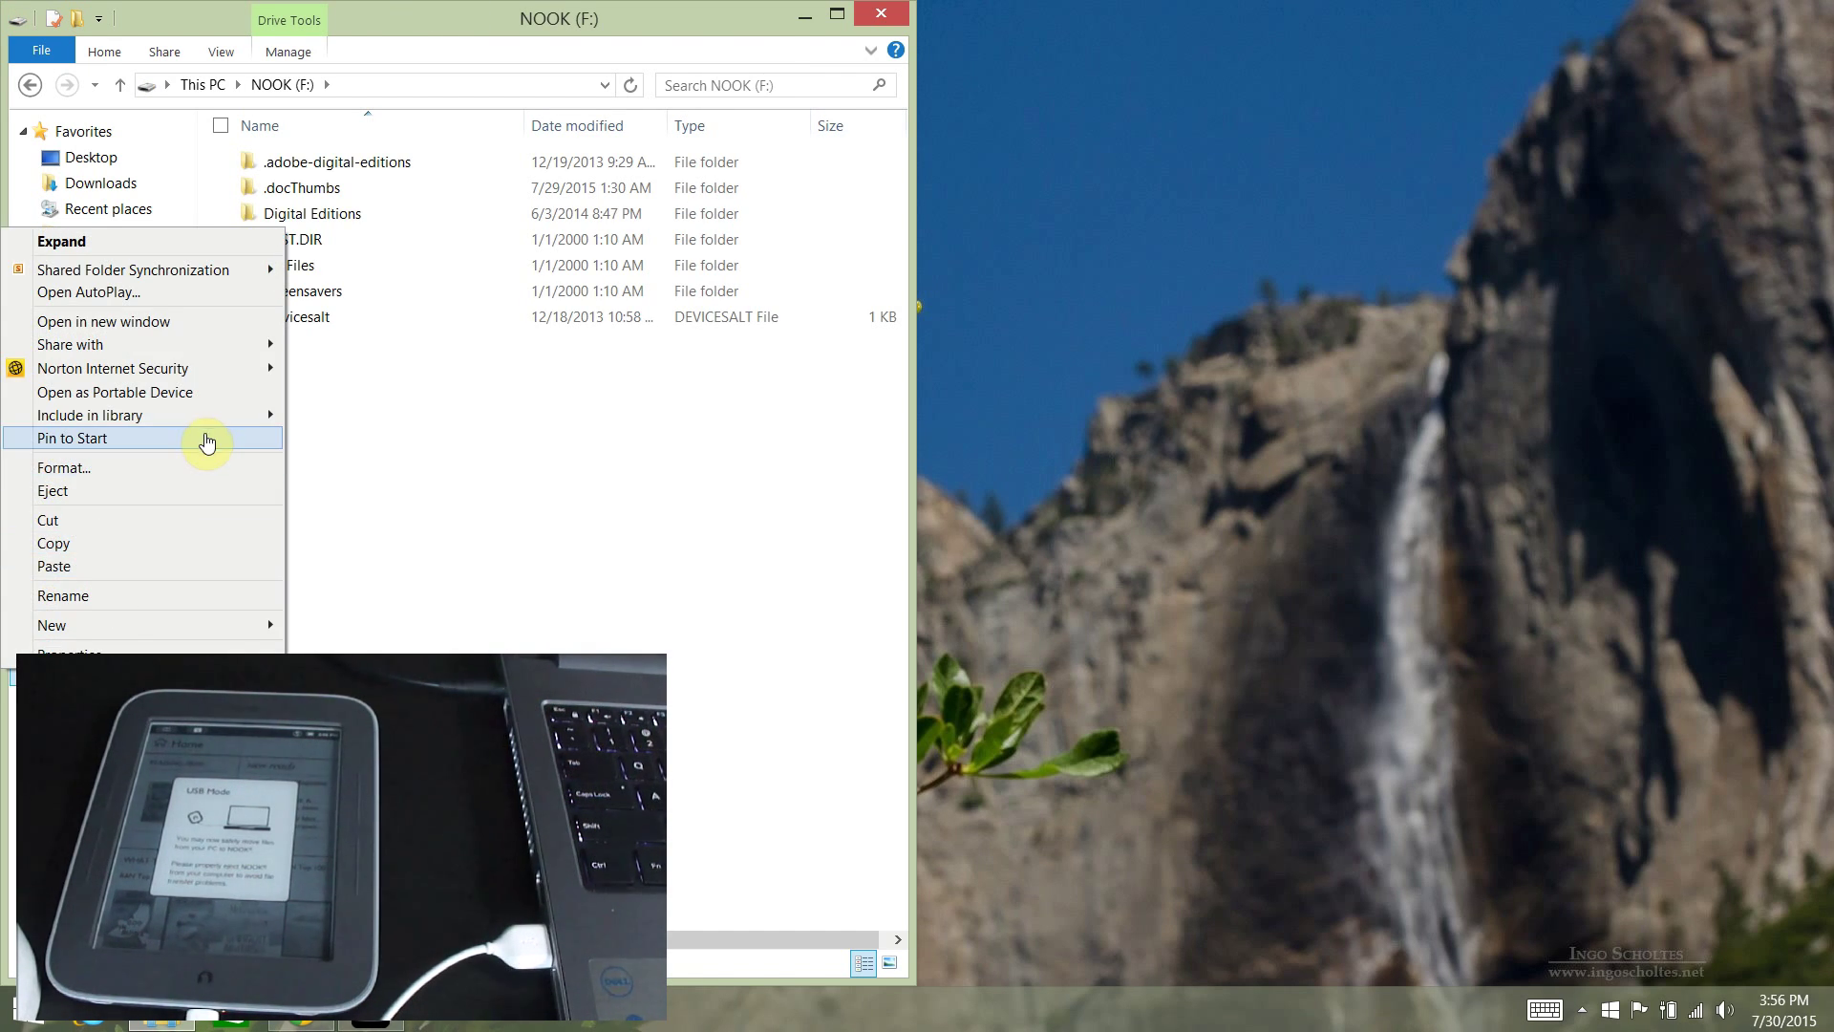
left_click(178, 491)
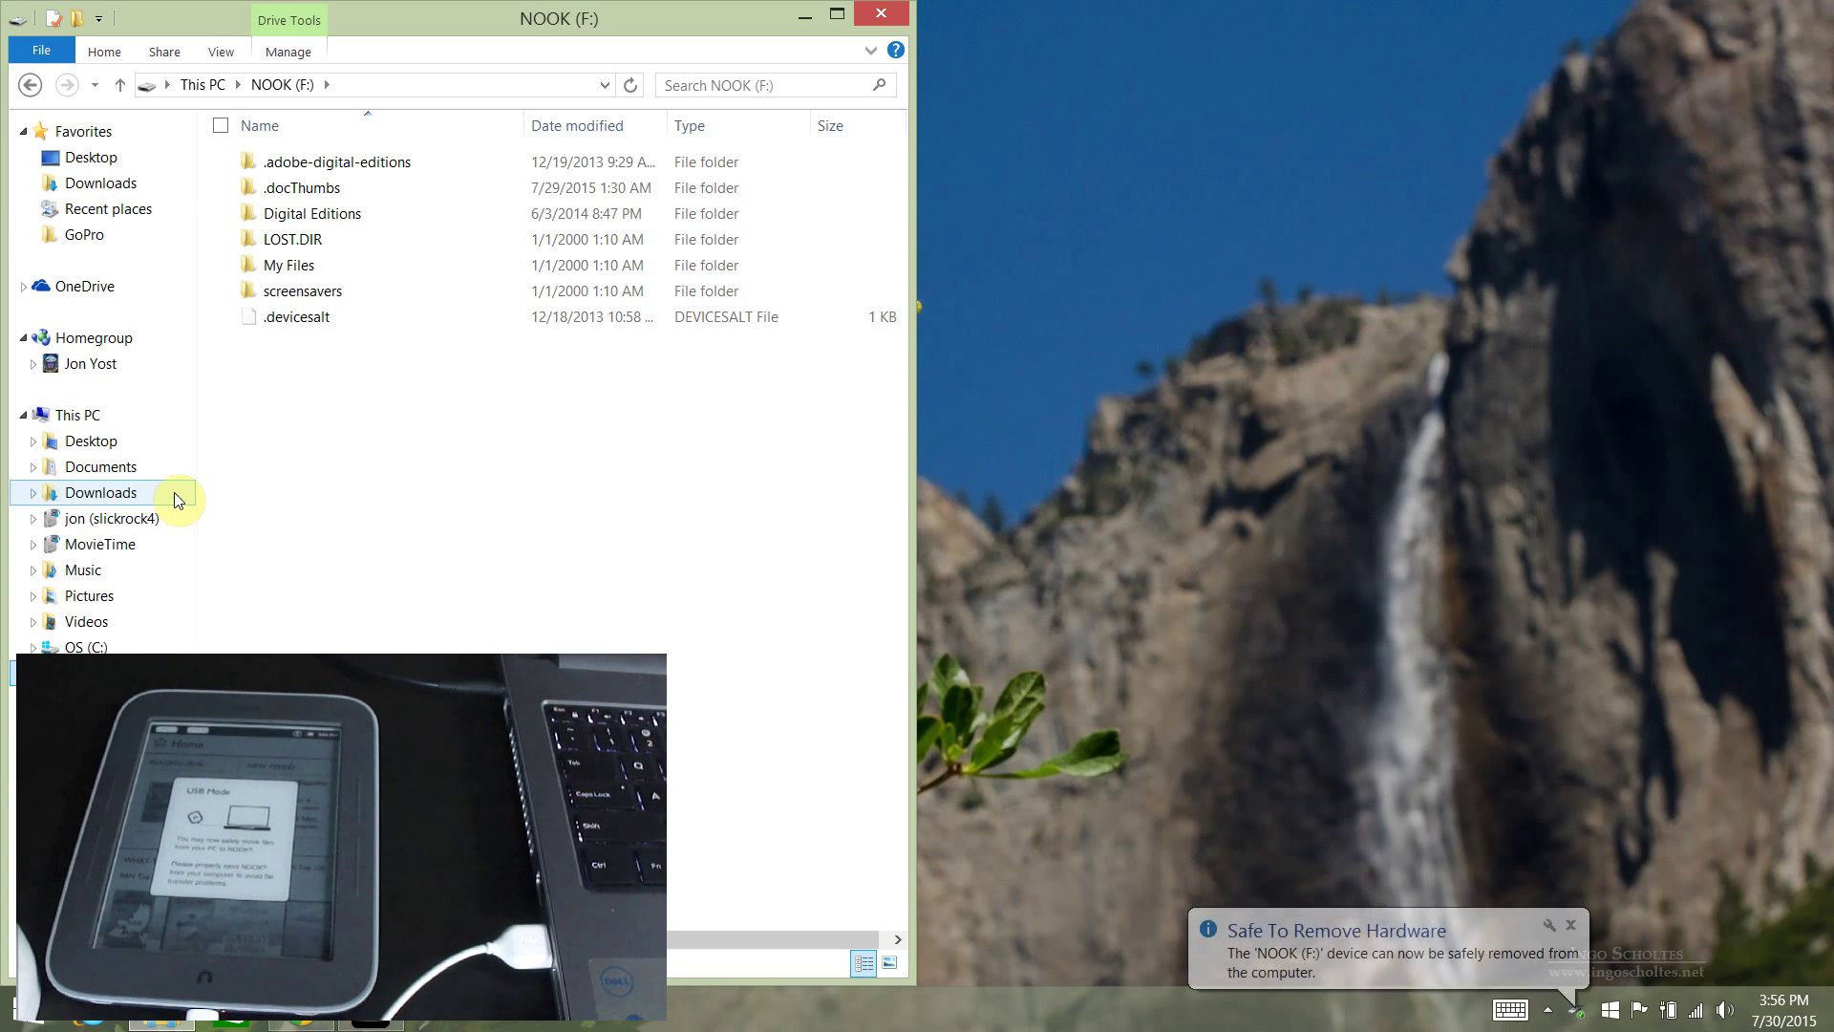